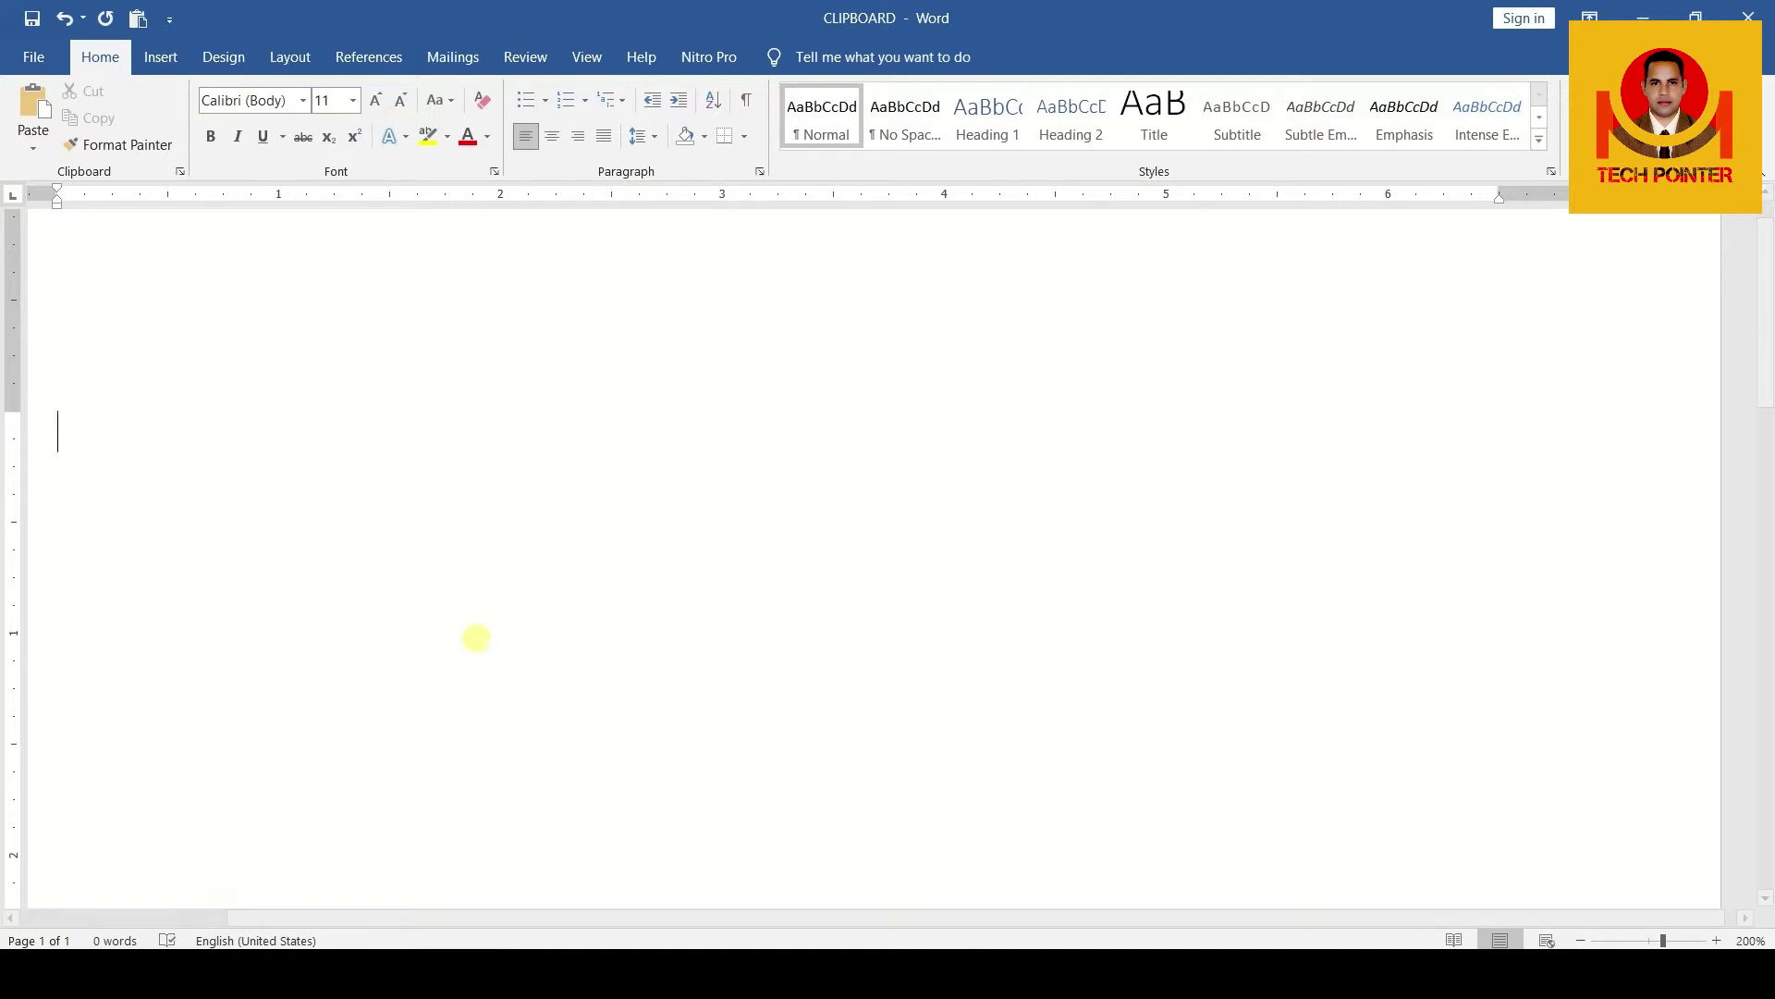
Enter the heading HOME followed by CUT, COPY and FORMAT PAINTER, each on its own line
type("HOME")
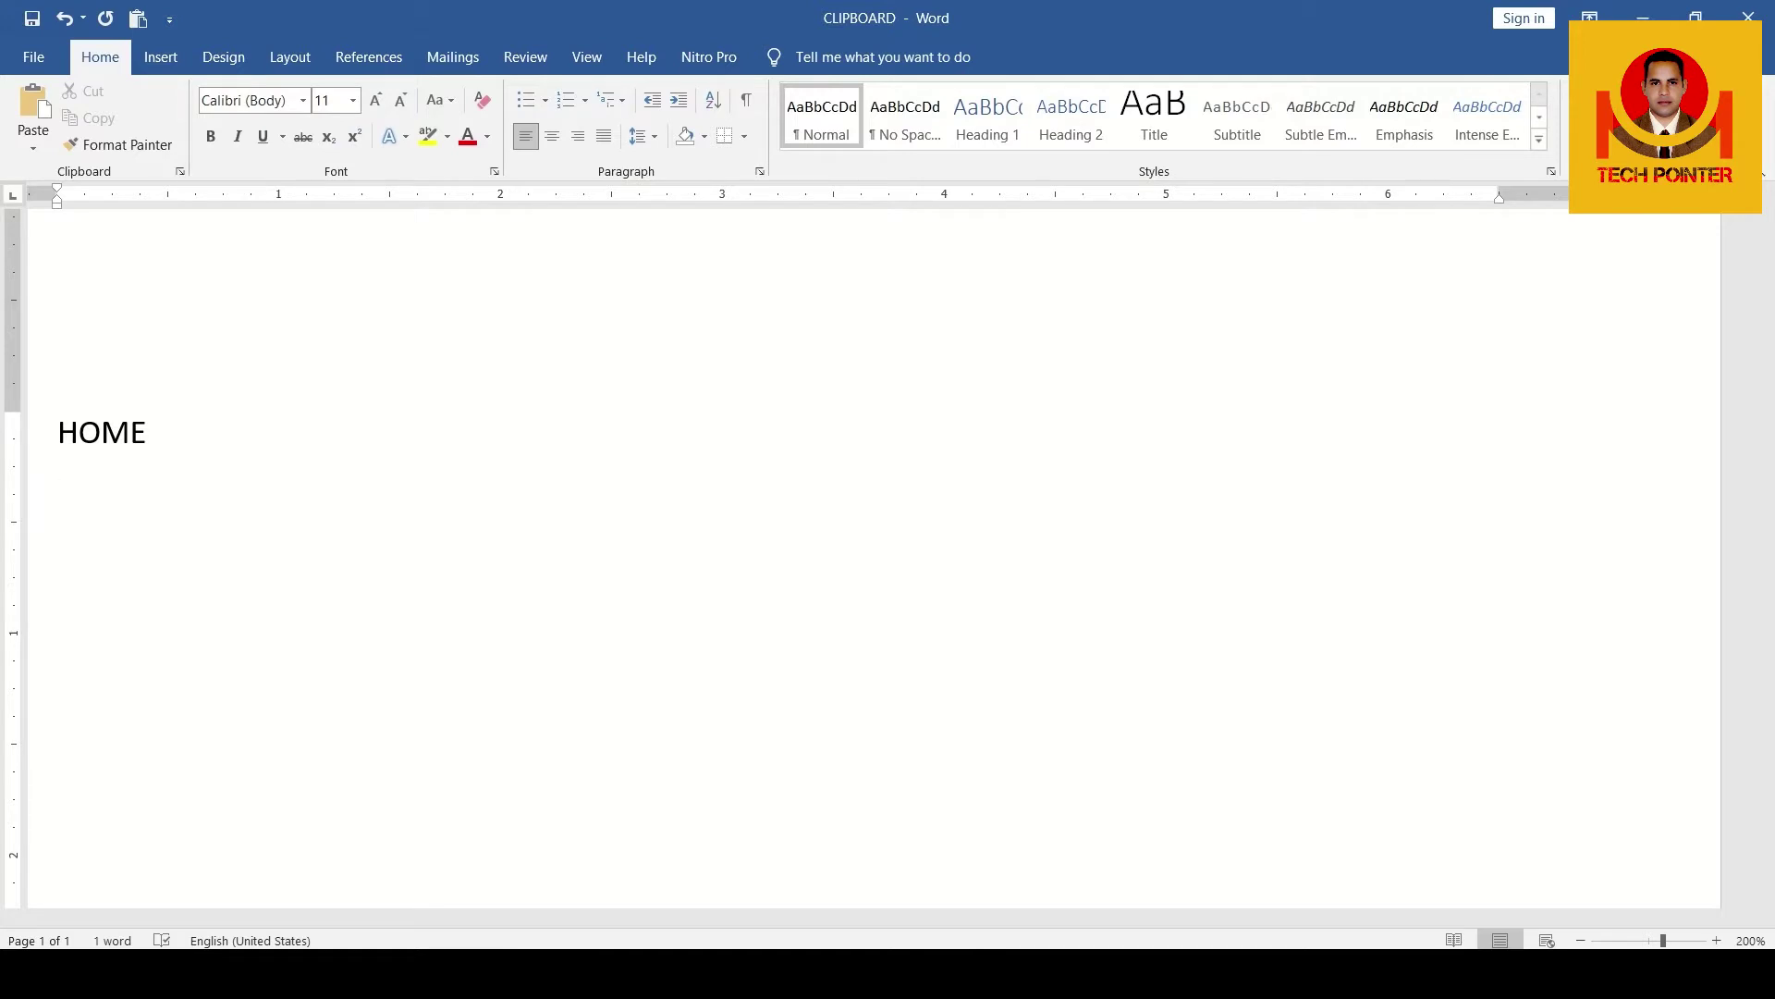
type("CUT")
key("Return")
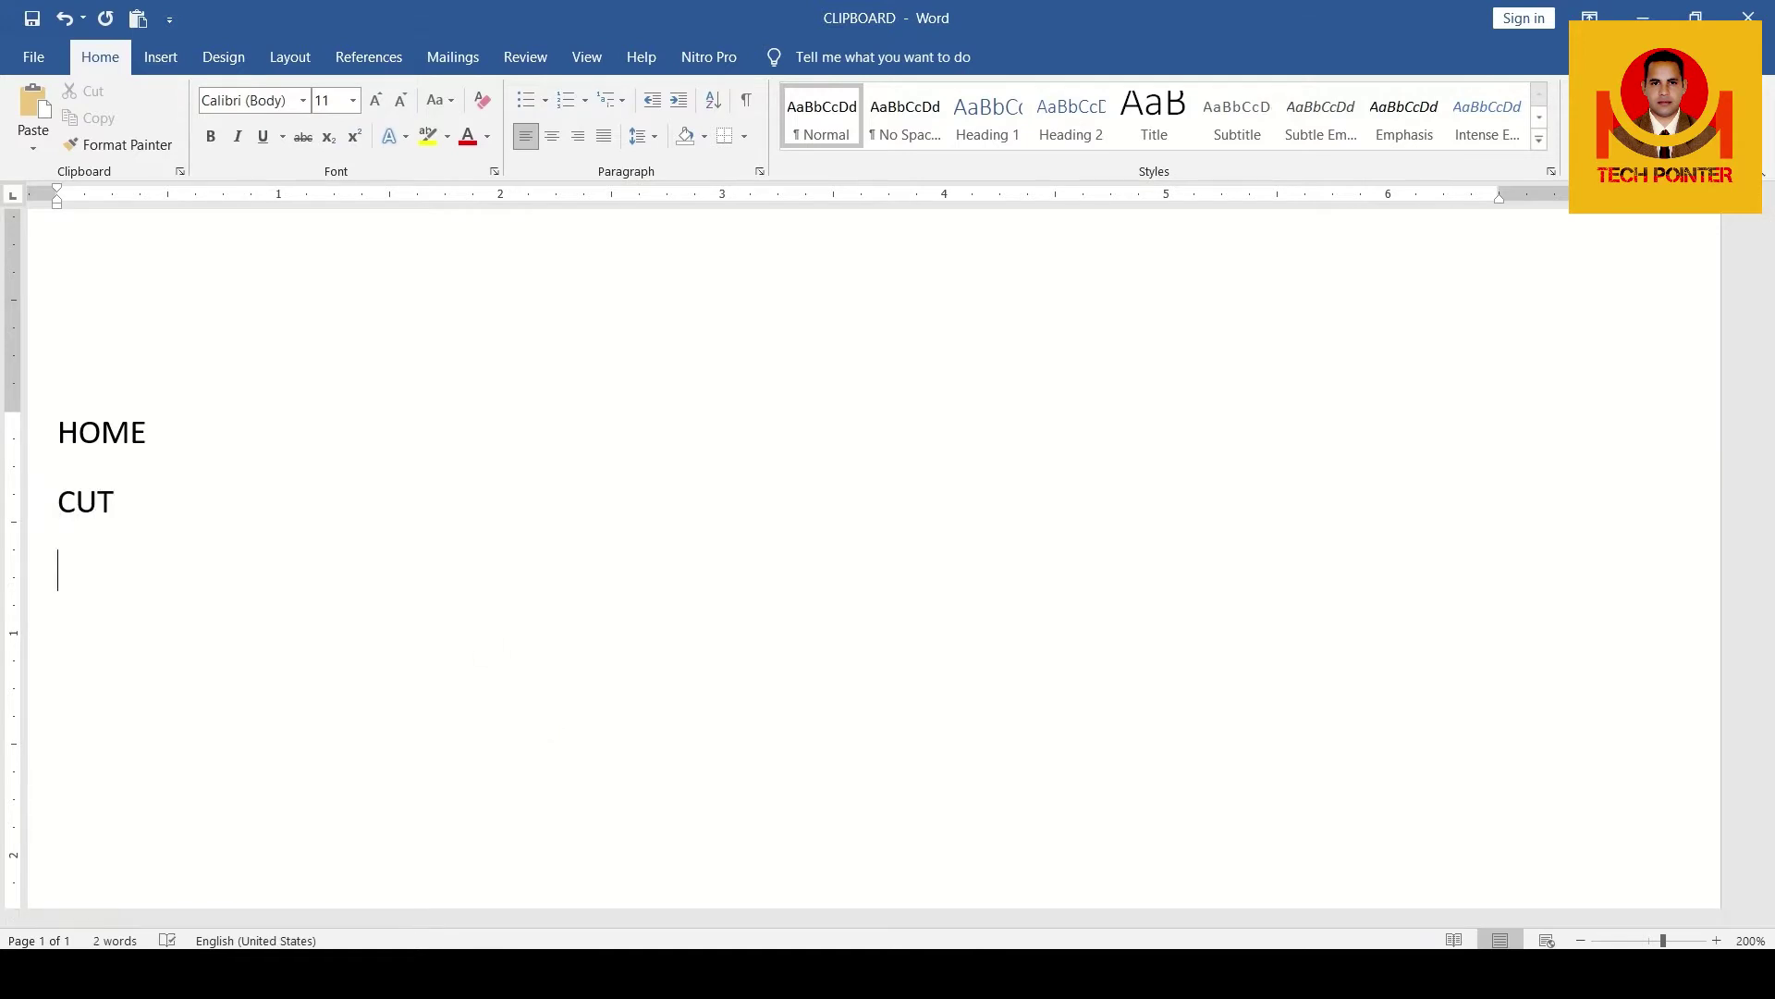
type("COPY ")
type("FORMAT")
type(" PAINTE")
type("R")
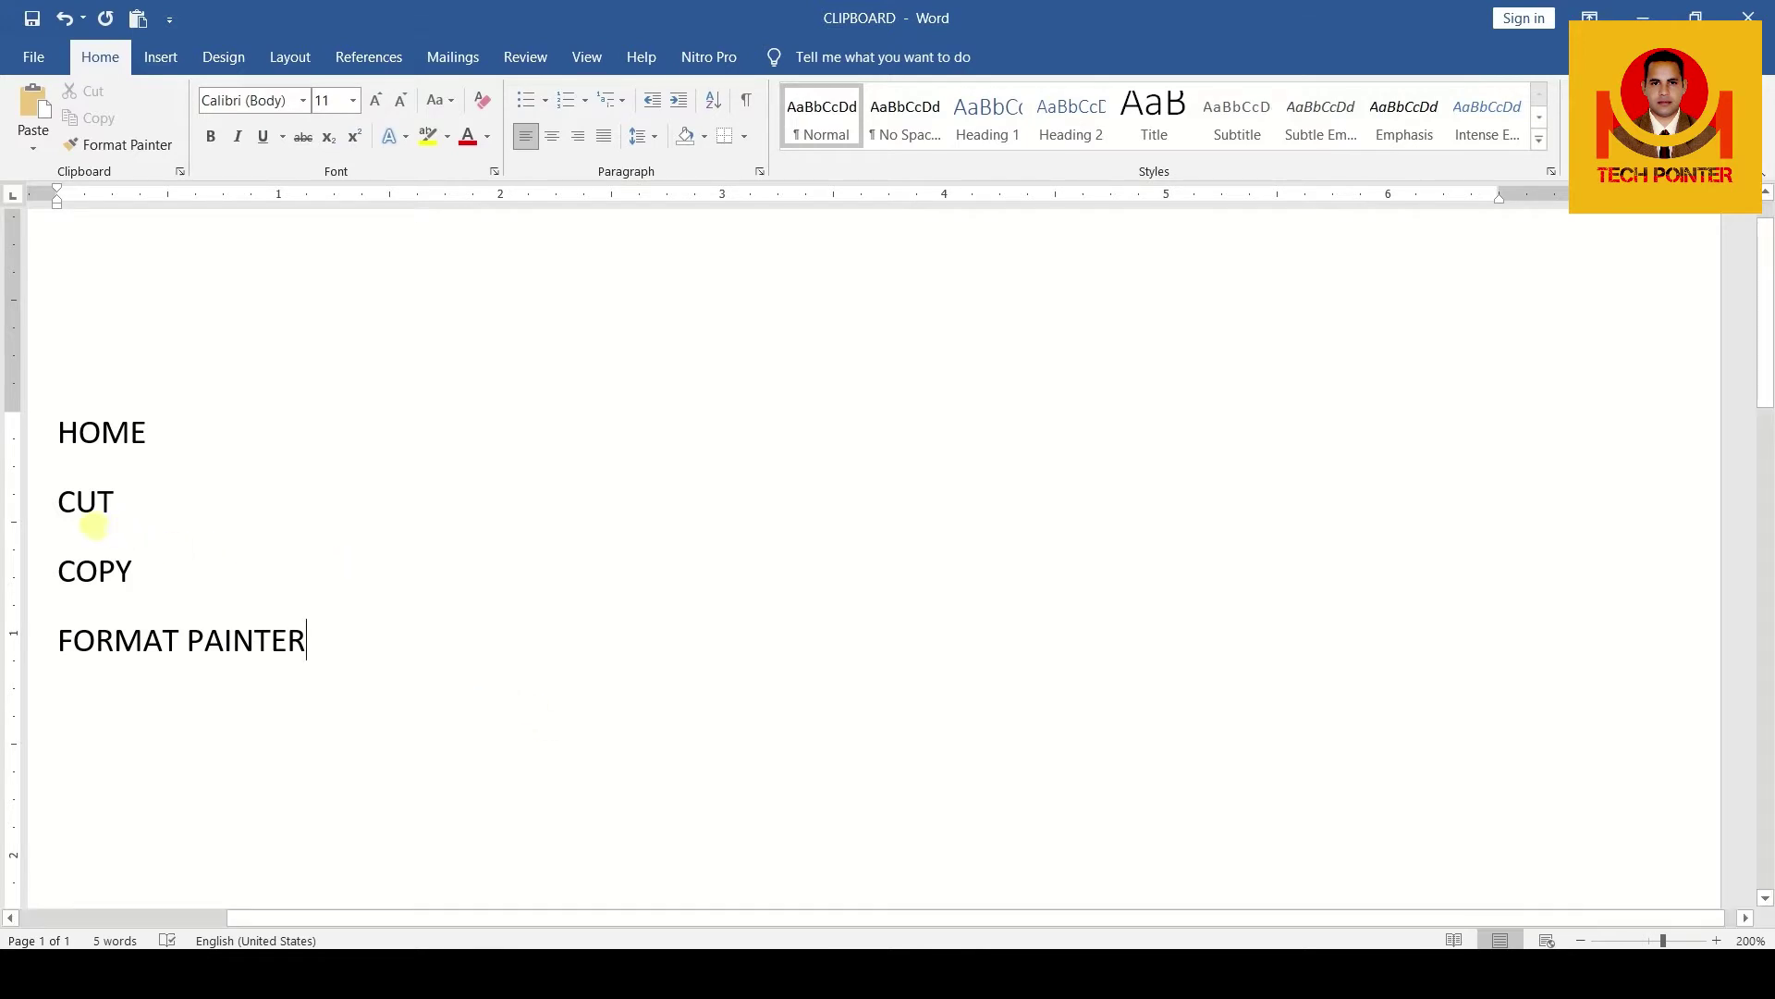
Turn the CUT, COPY and FORMAT PAINTER lines into a bulleted list with the four-diamond bullet
mouse_move(56, 502)
left_mouse_down()
mouse_move(175, 595)
mouse_move(325, 634)
left_mouse_up()
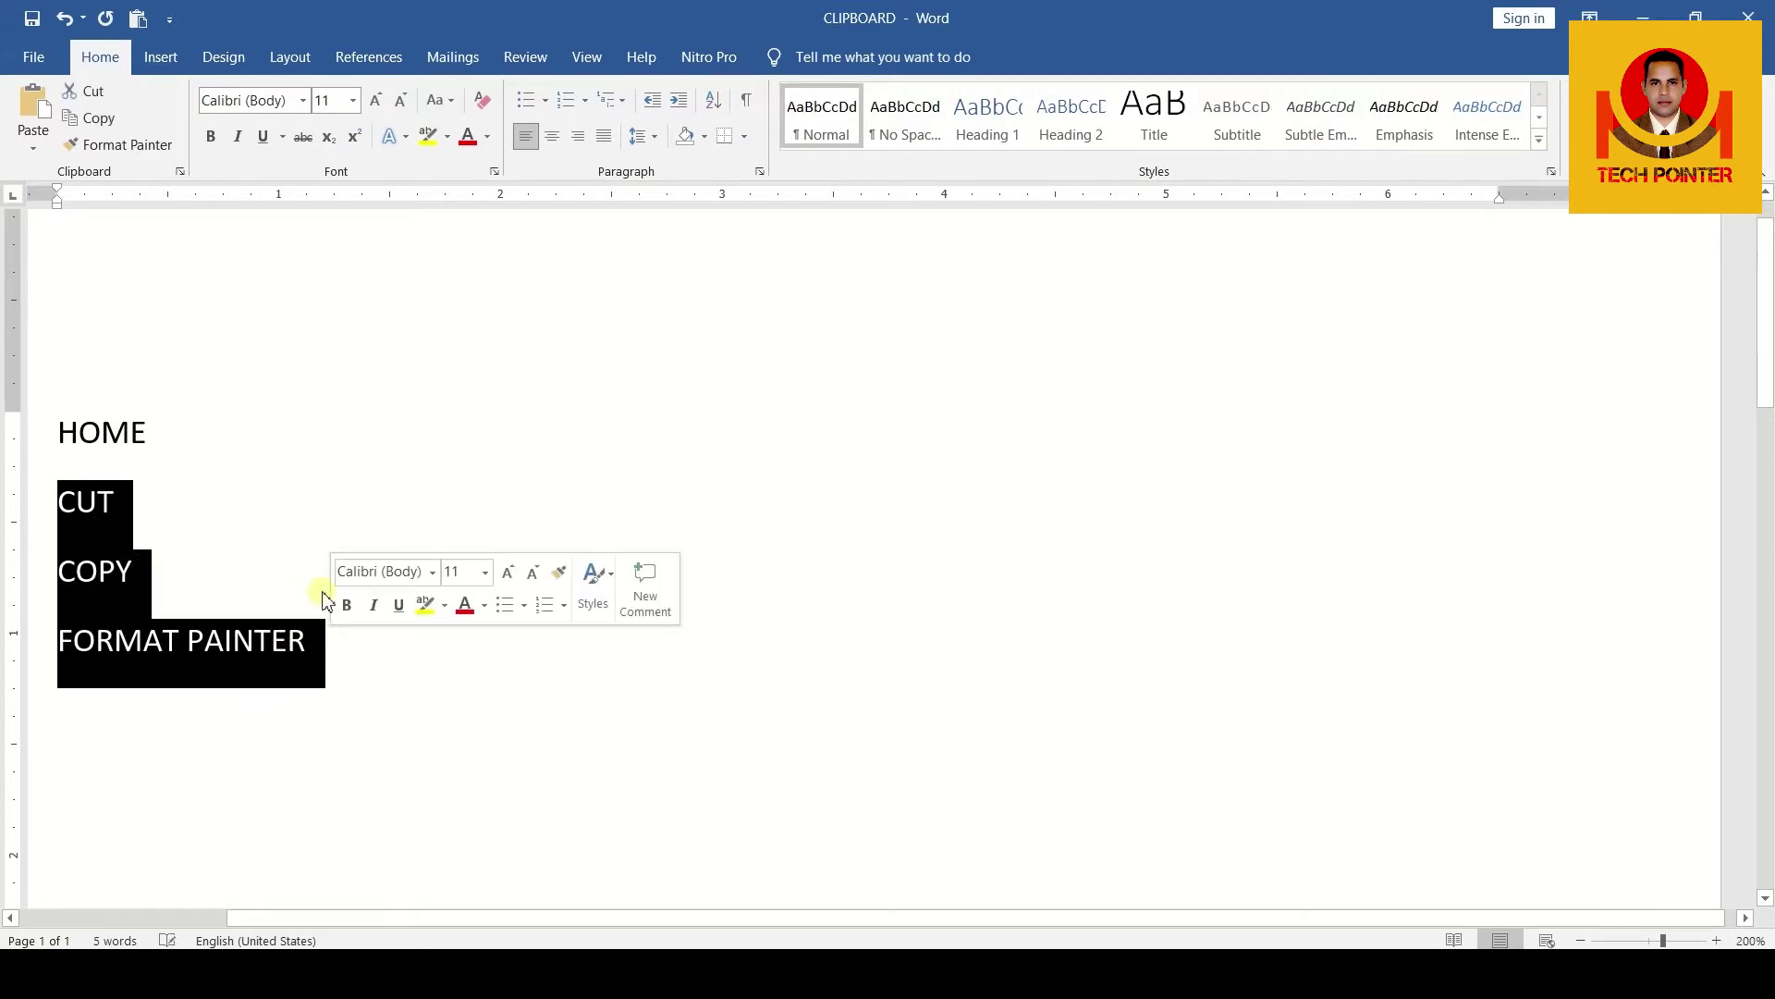
left_click(547, 101)
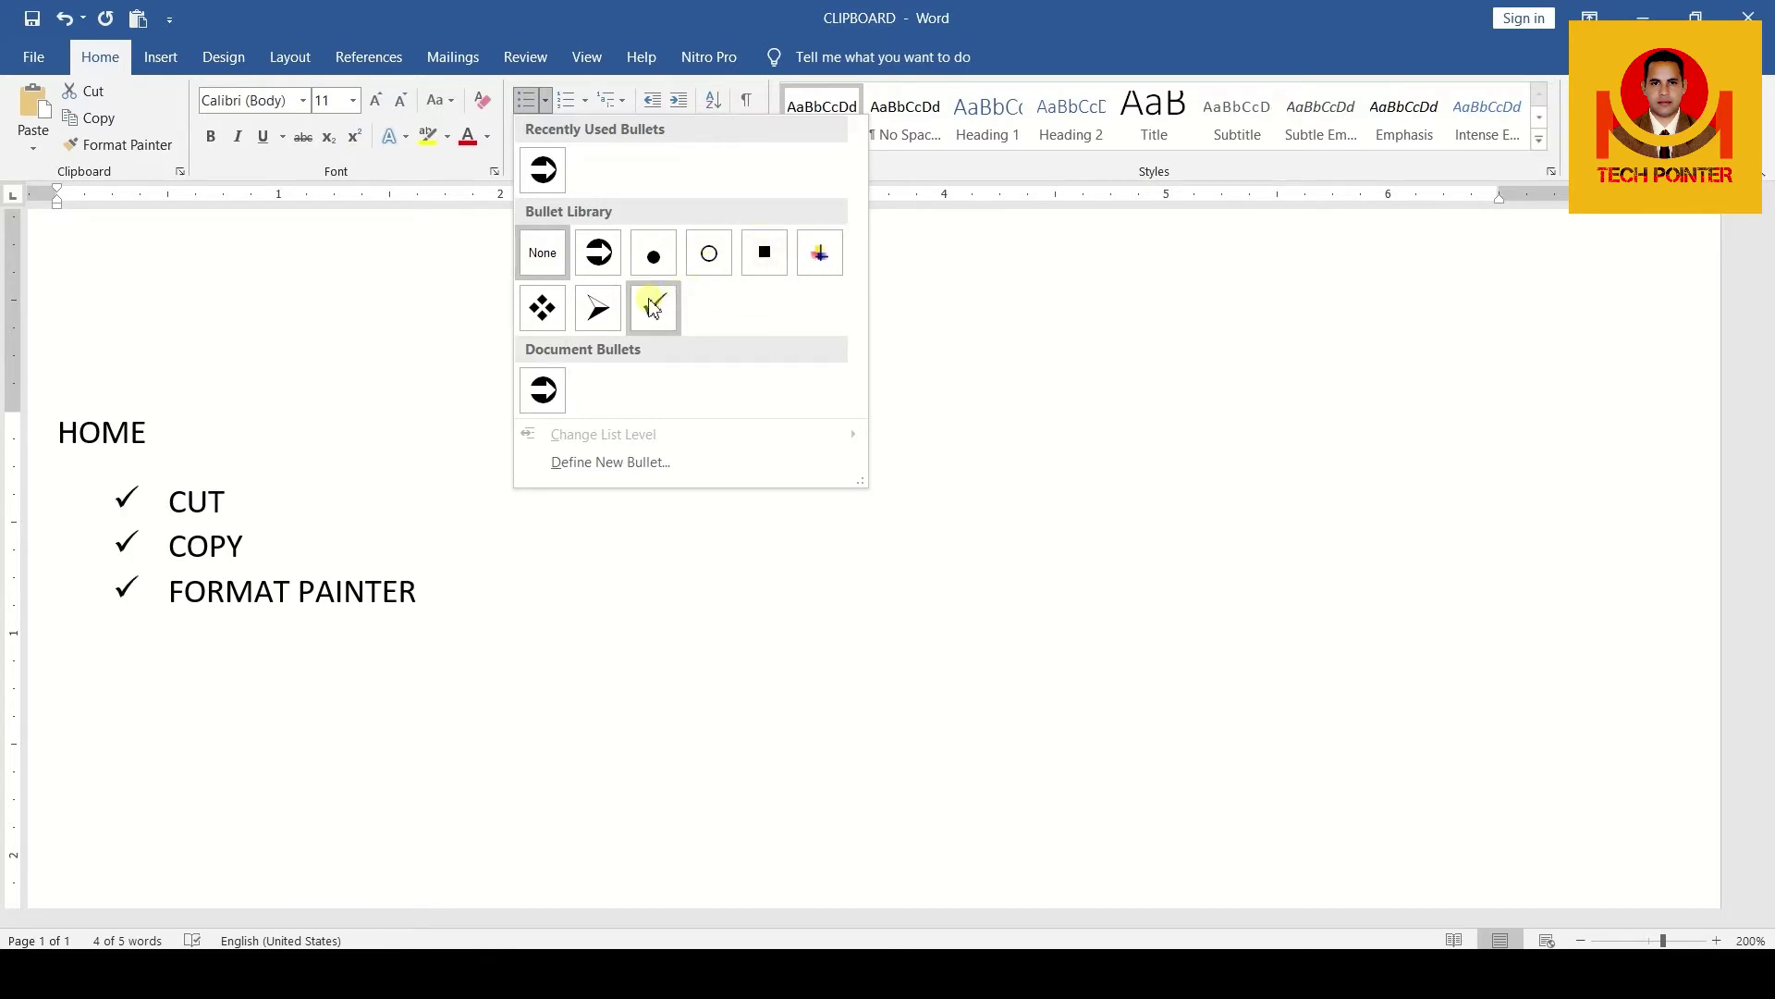
left_click(542, 308)
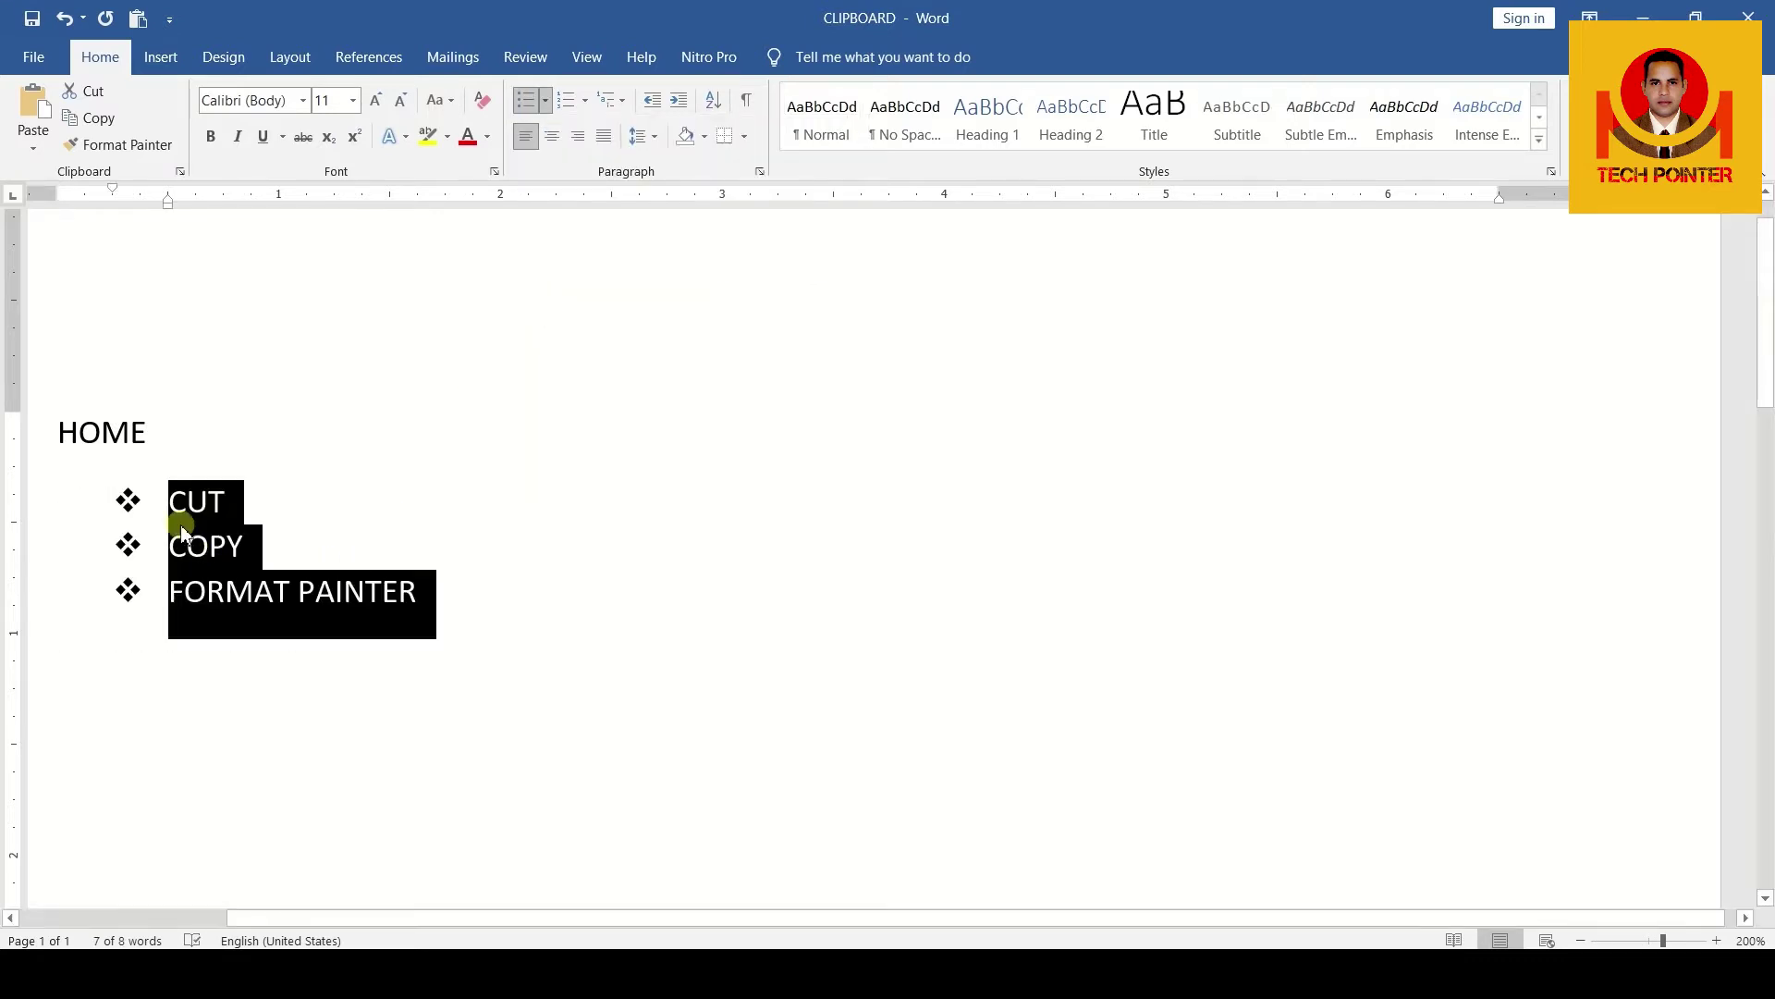
left_click(171, 501)
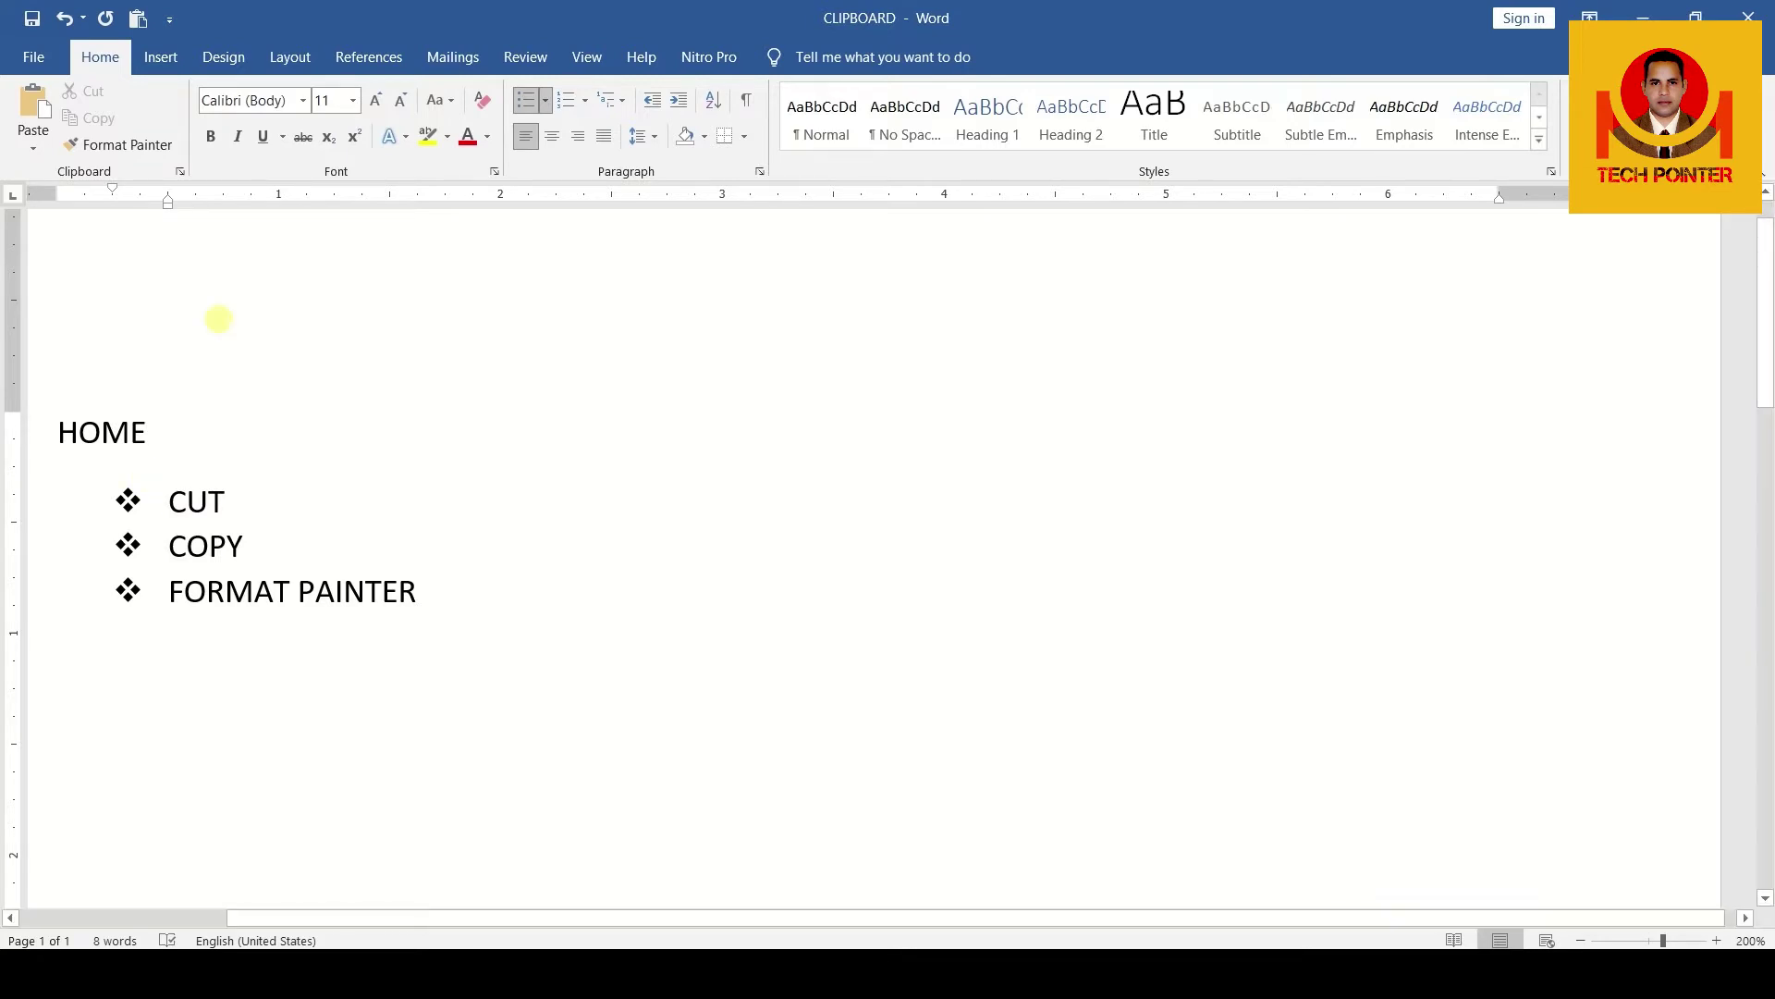
Start defining a new bullet for the list and bring up the symbol chooser for its character
left_click(546, 108)
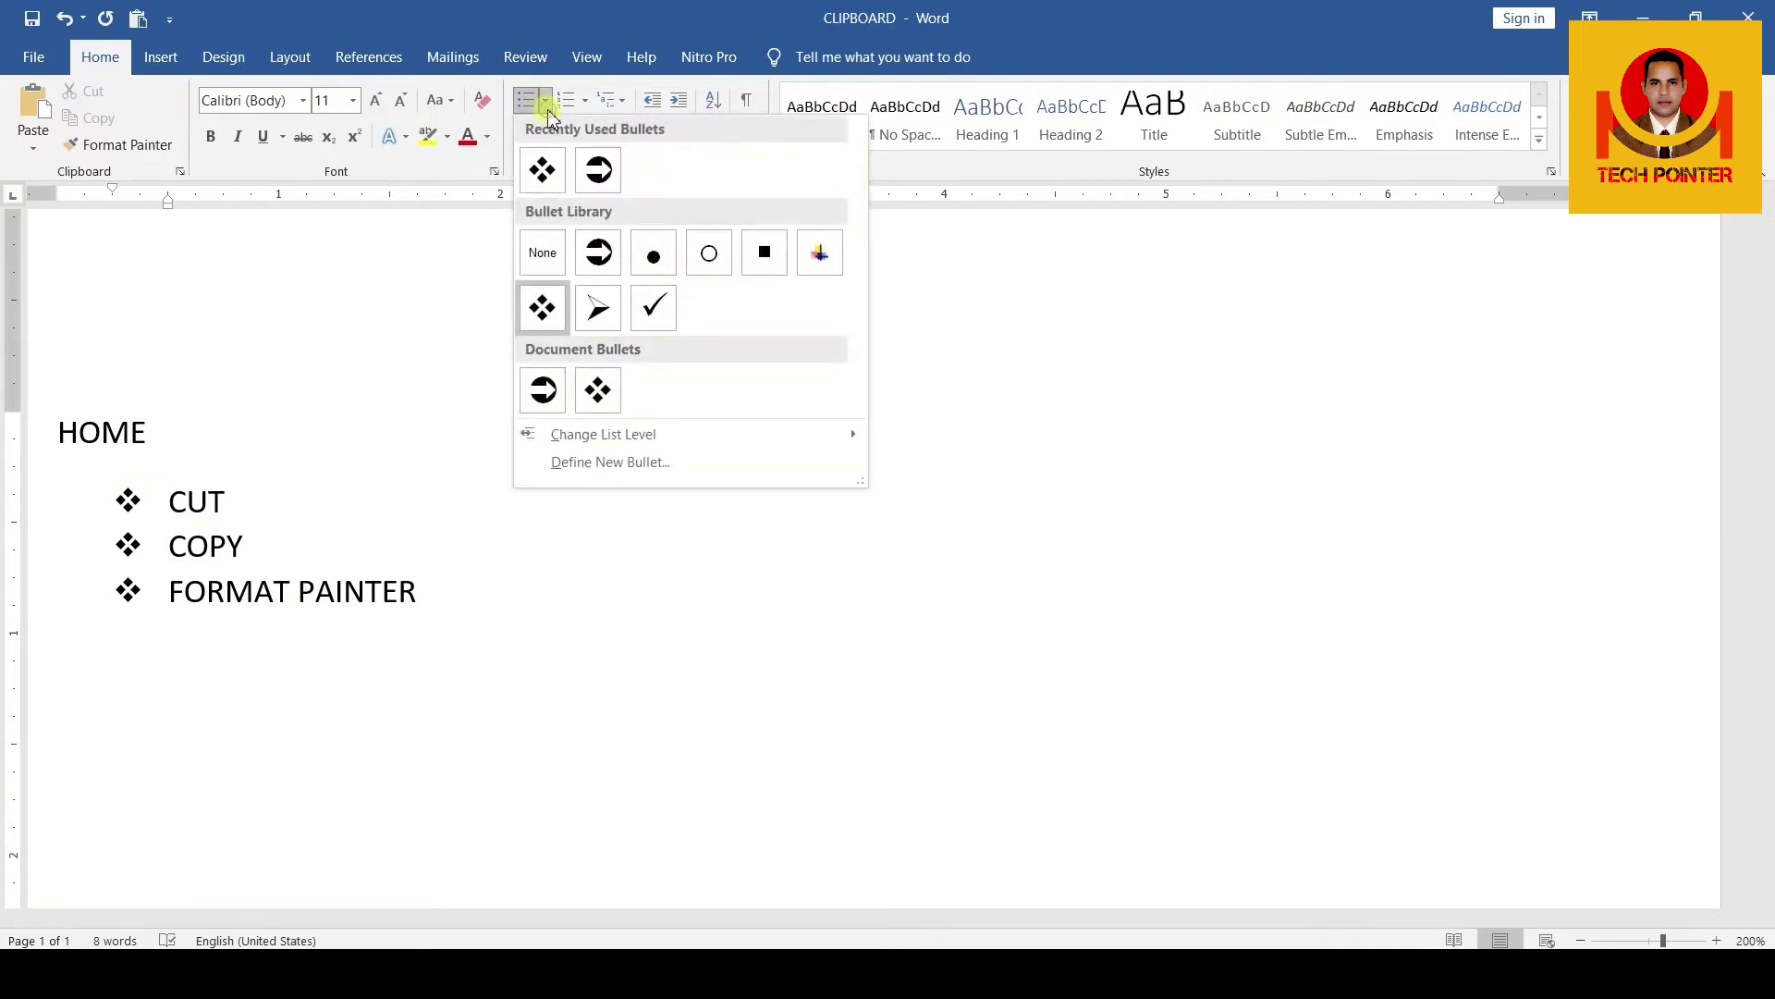
left_click(560, 463)
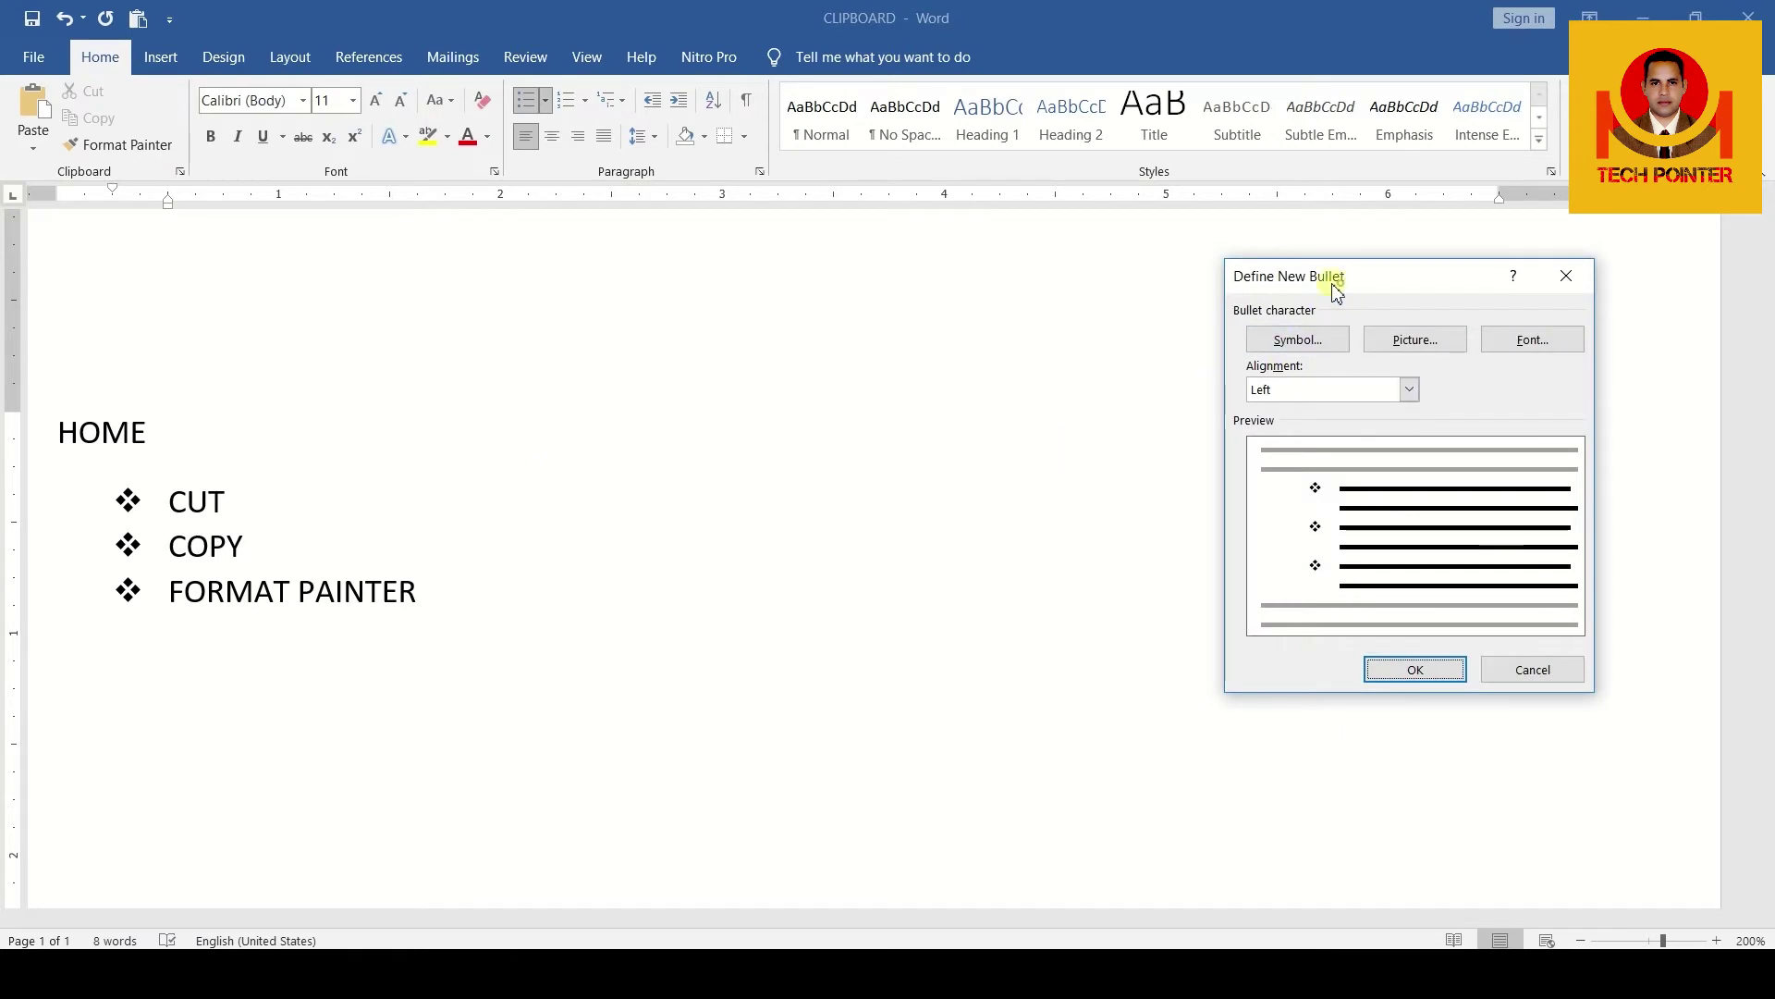
left_click_drag(1345, 291, 1237, 275)
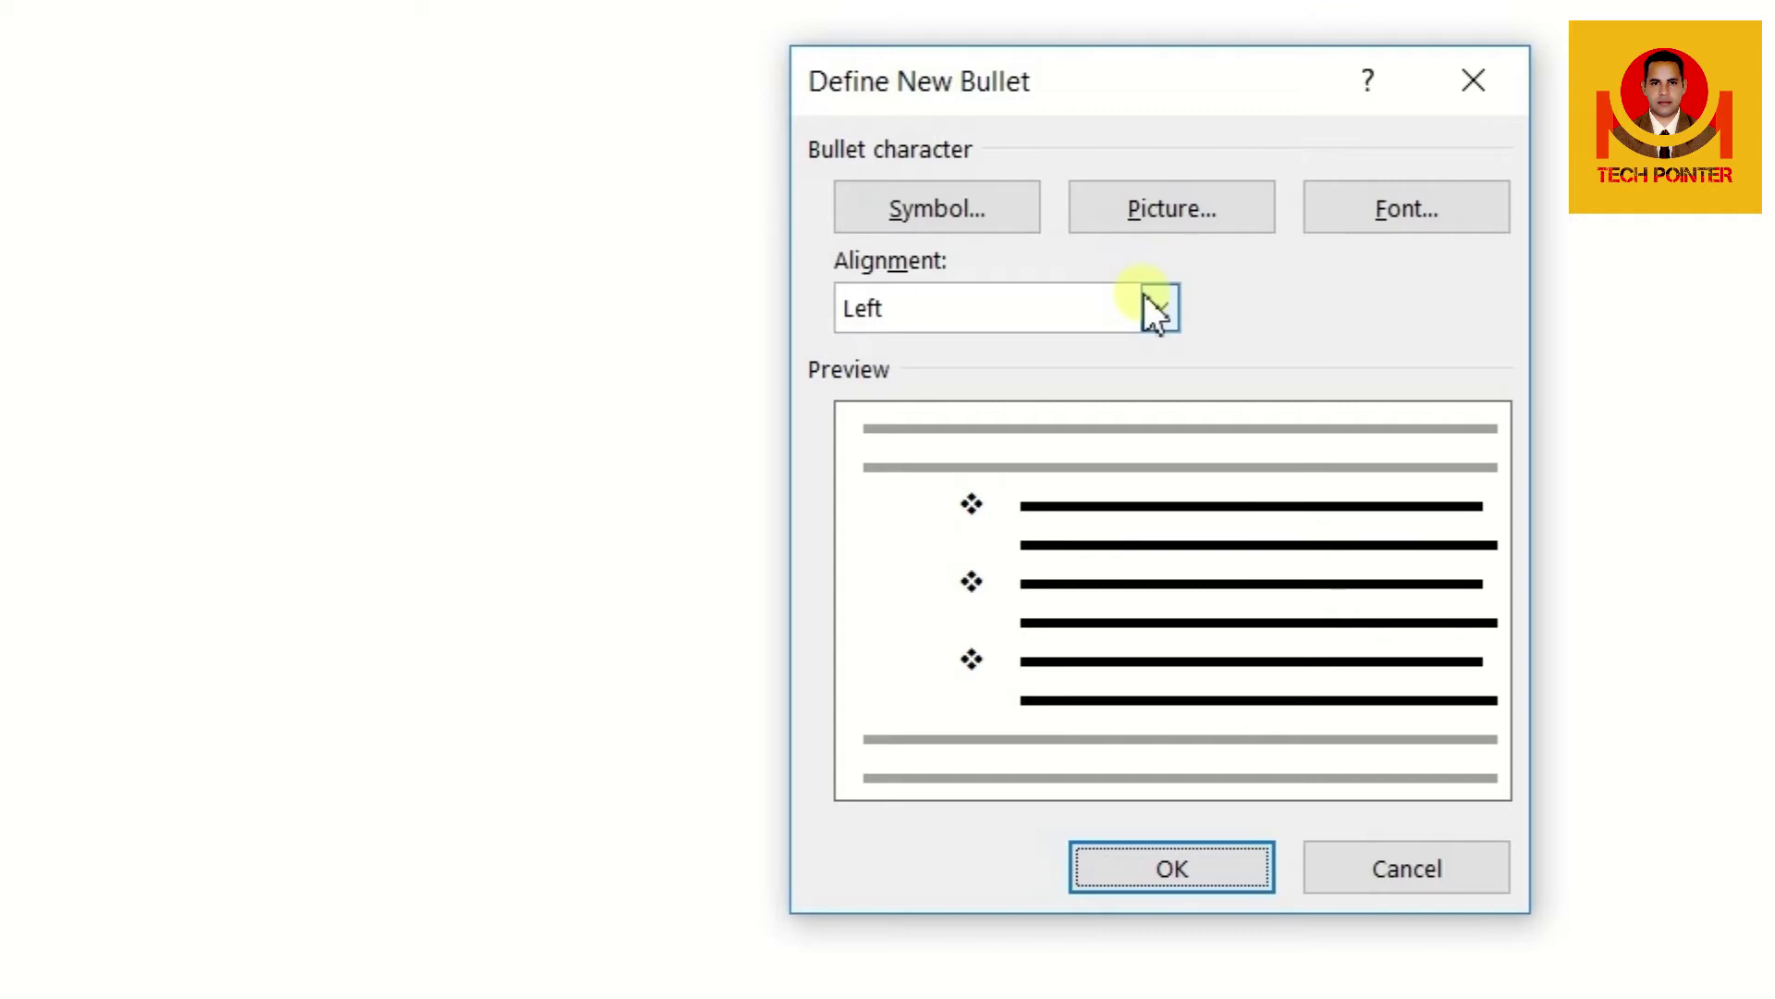
left_click(978, 220)
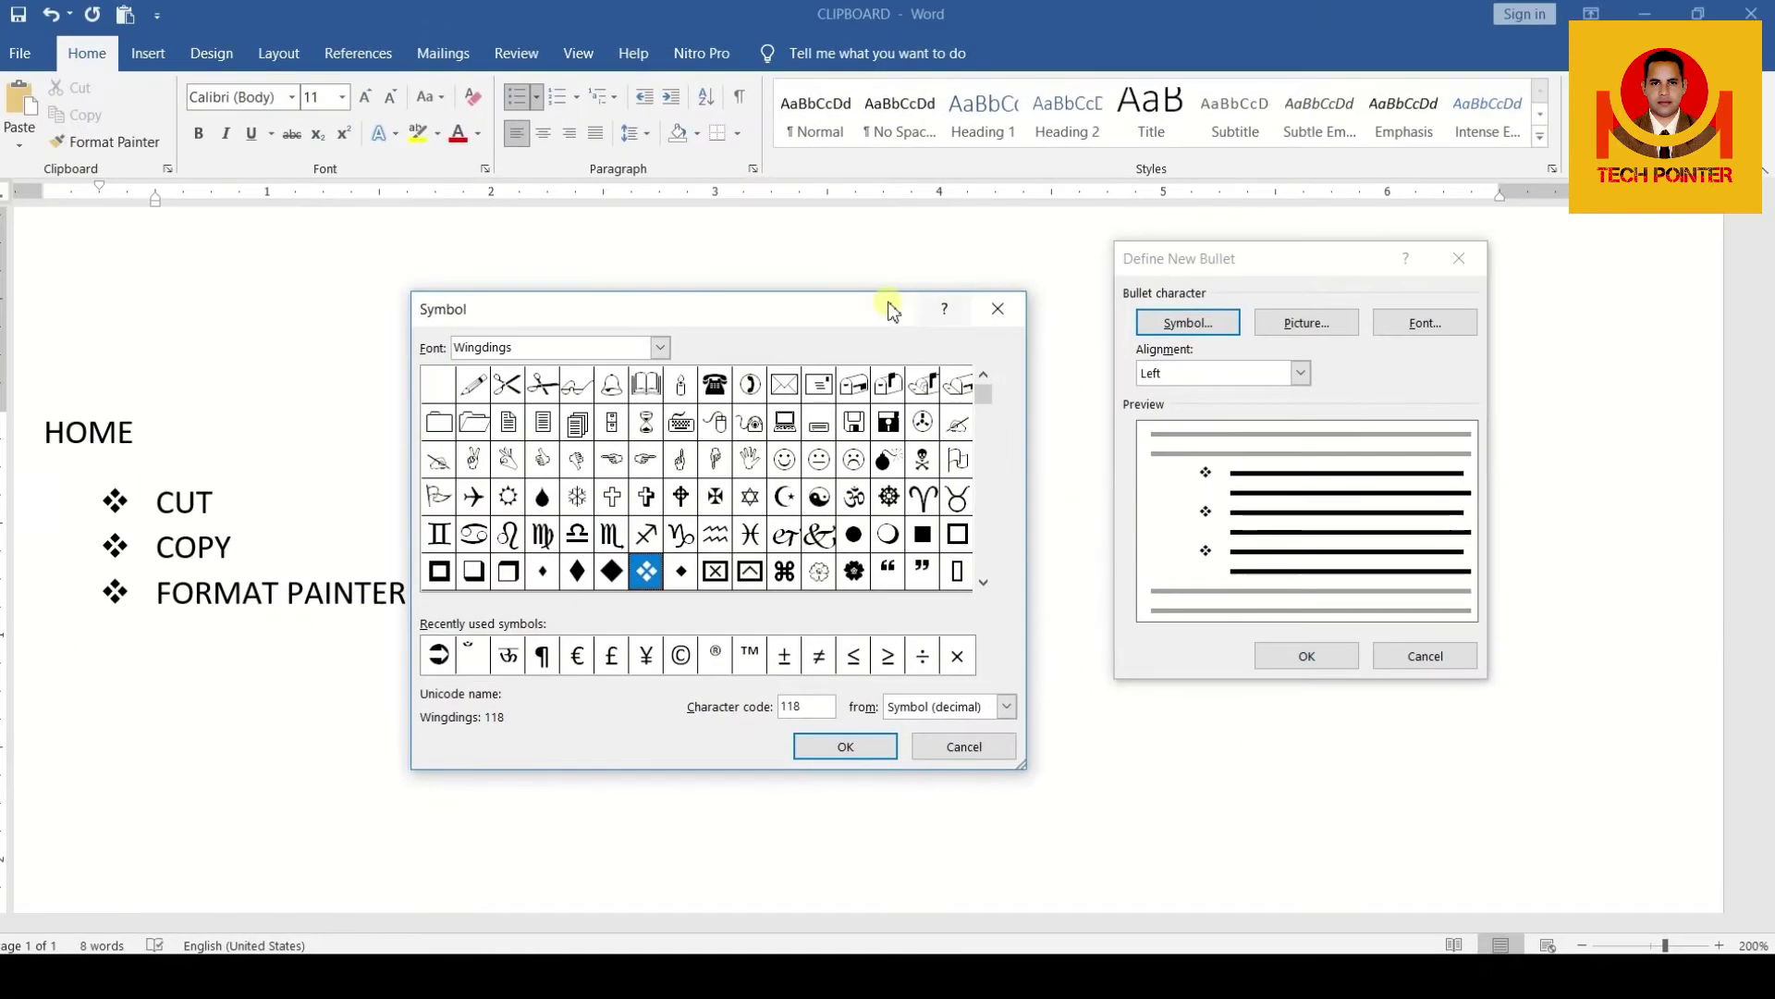
left_click_drag(760, 267, 1141, 255)
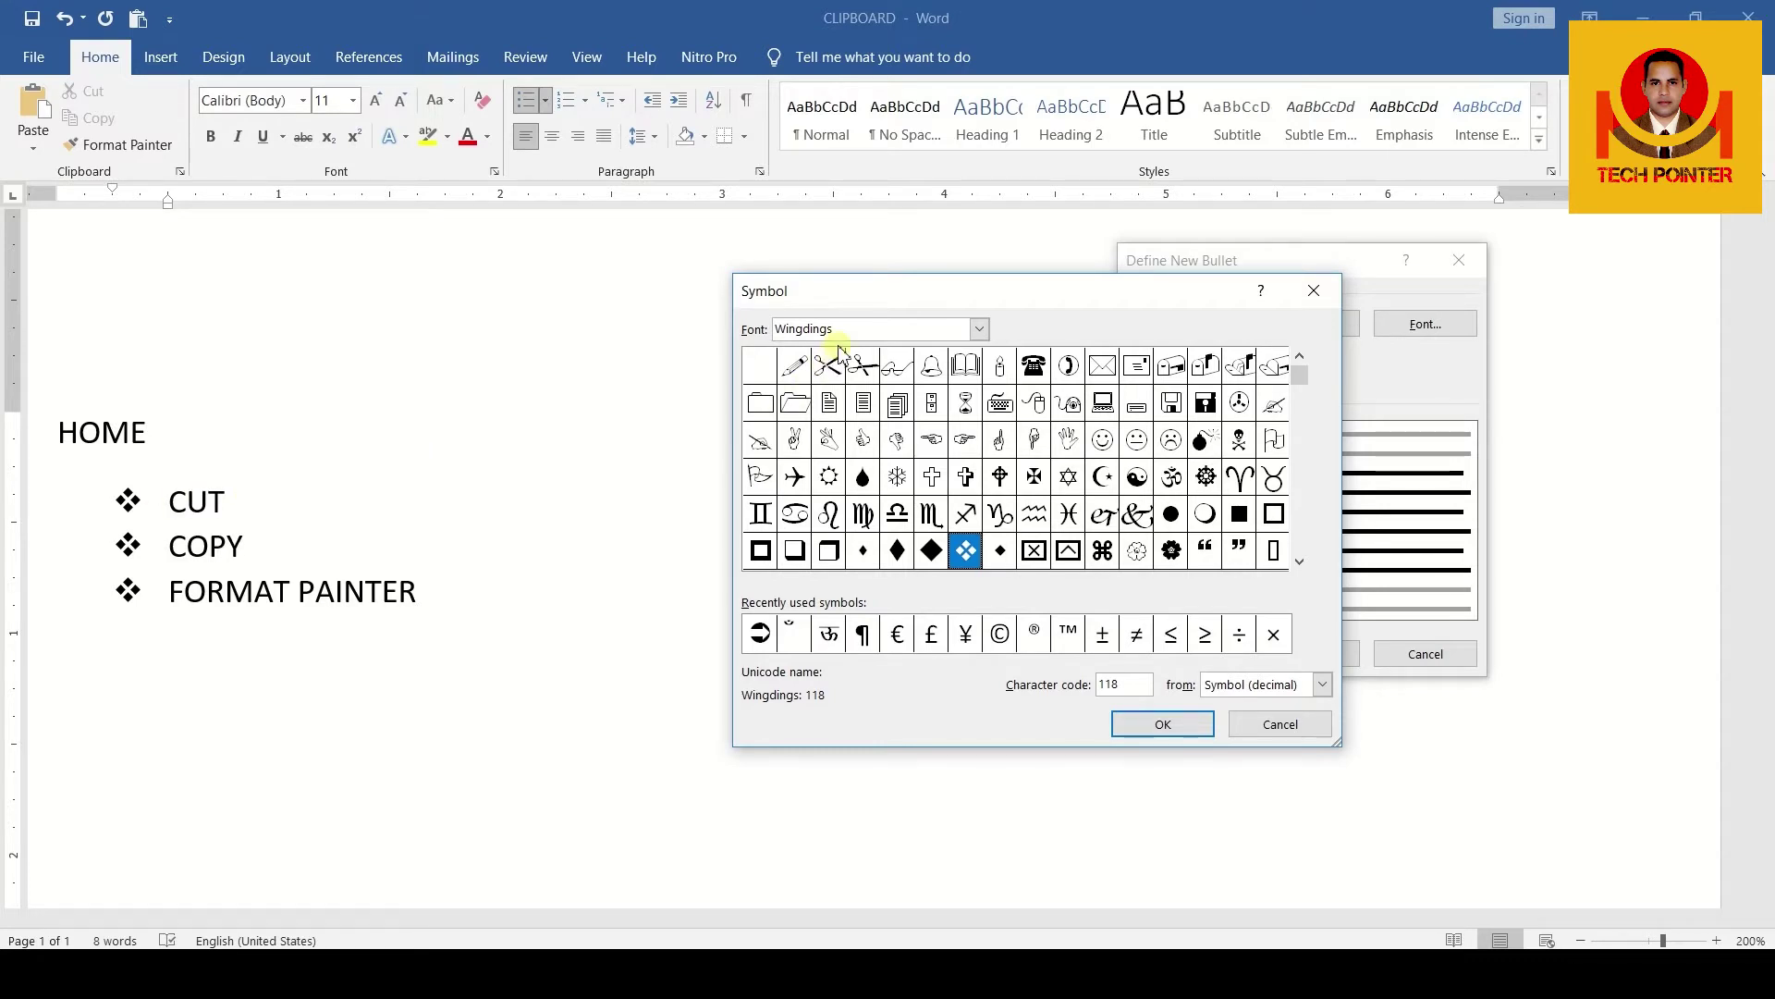
Browse the bullet symbols available in the Windsor BT, Wingdings 2 and Wingdings 3 fonts
left_click(978, 329)
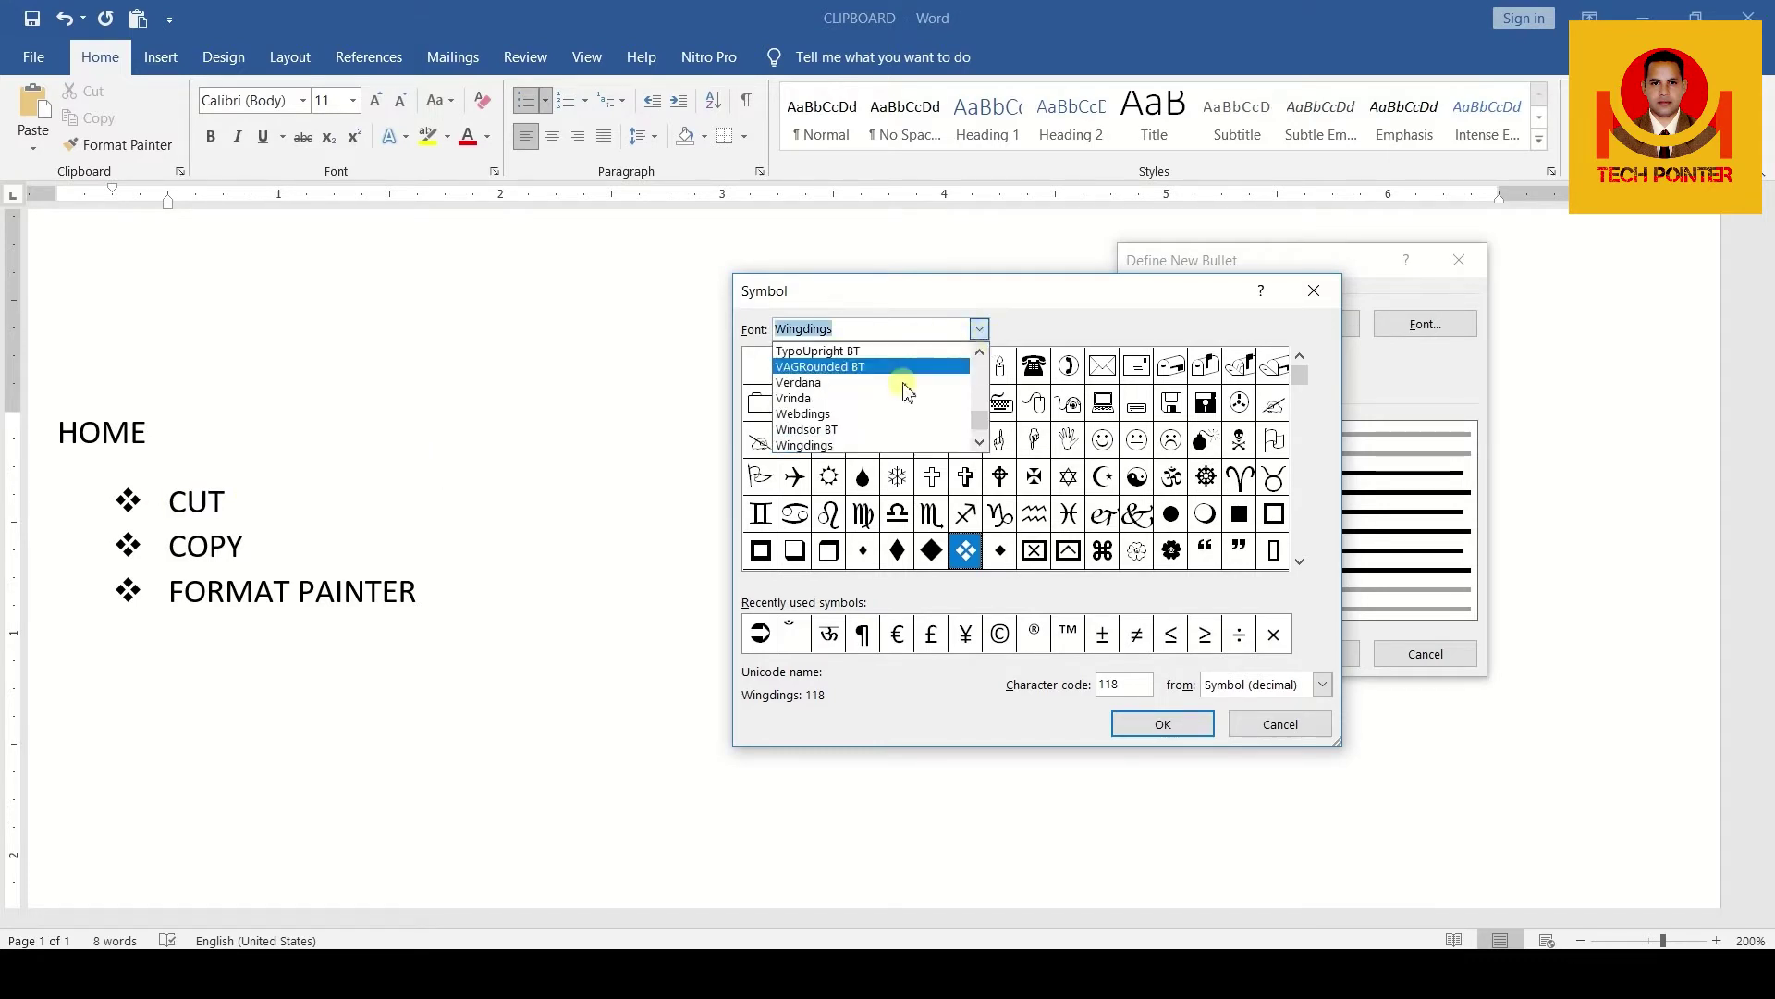
left_click(843, 436)
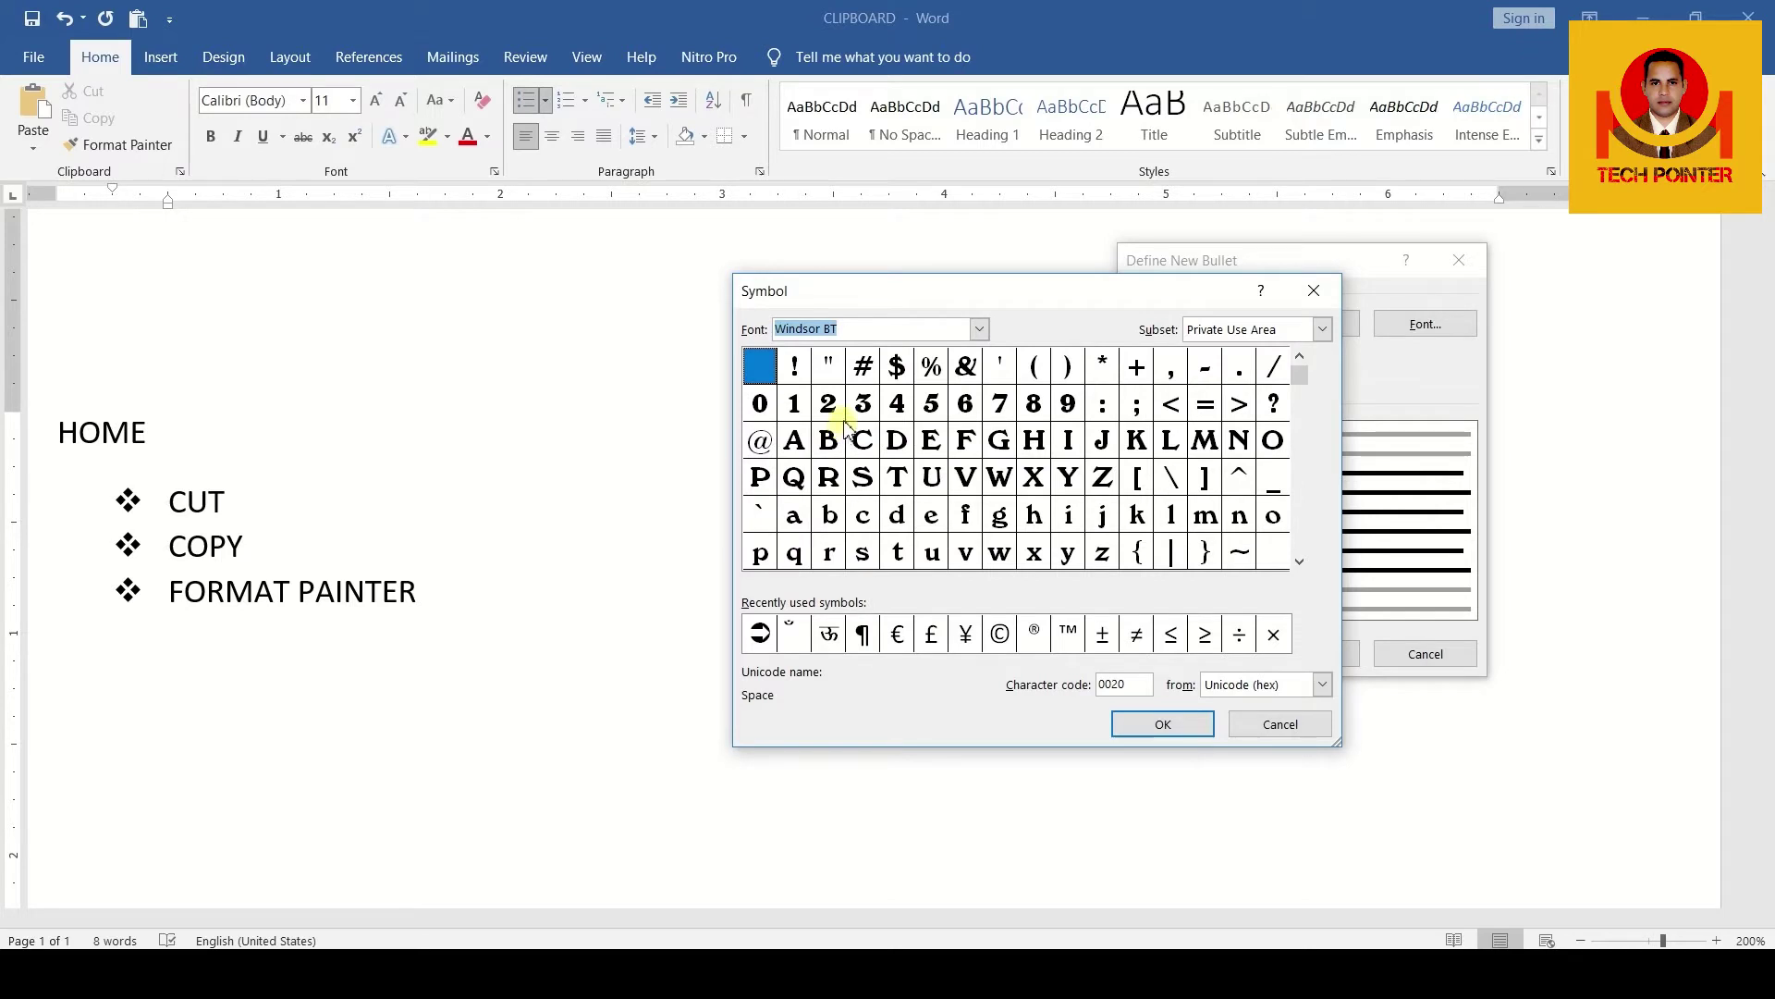
left_click(979, 329)
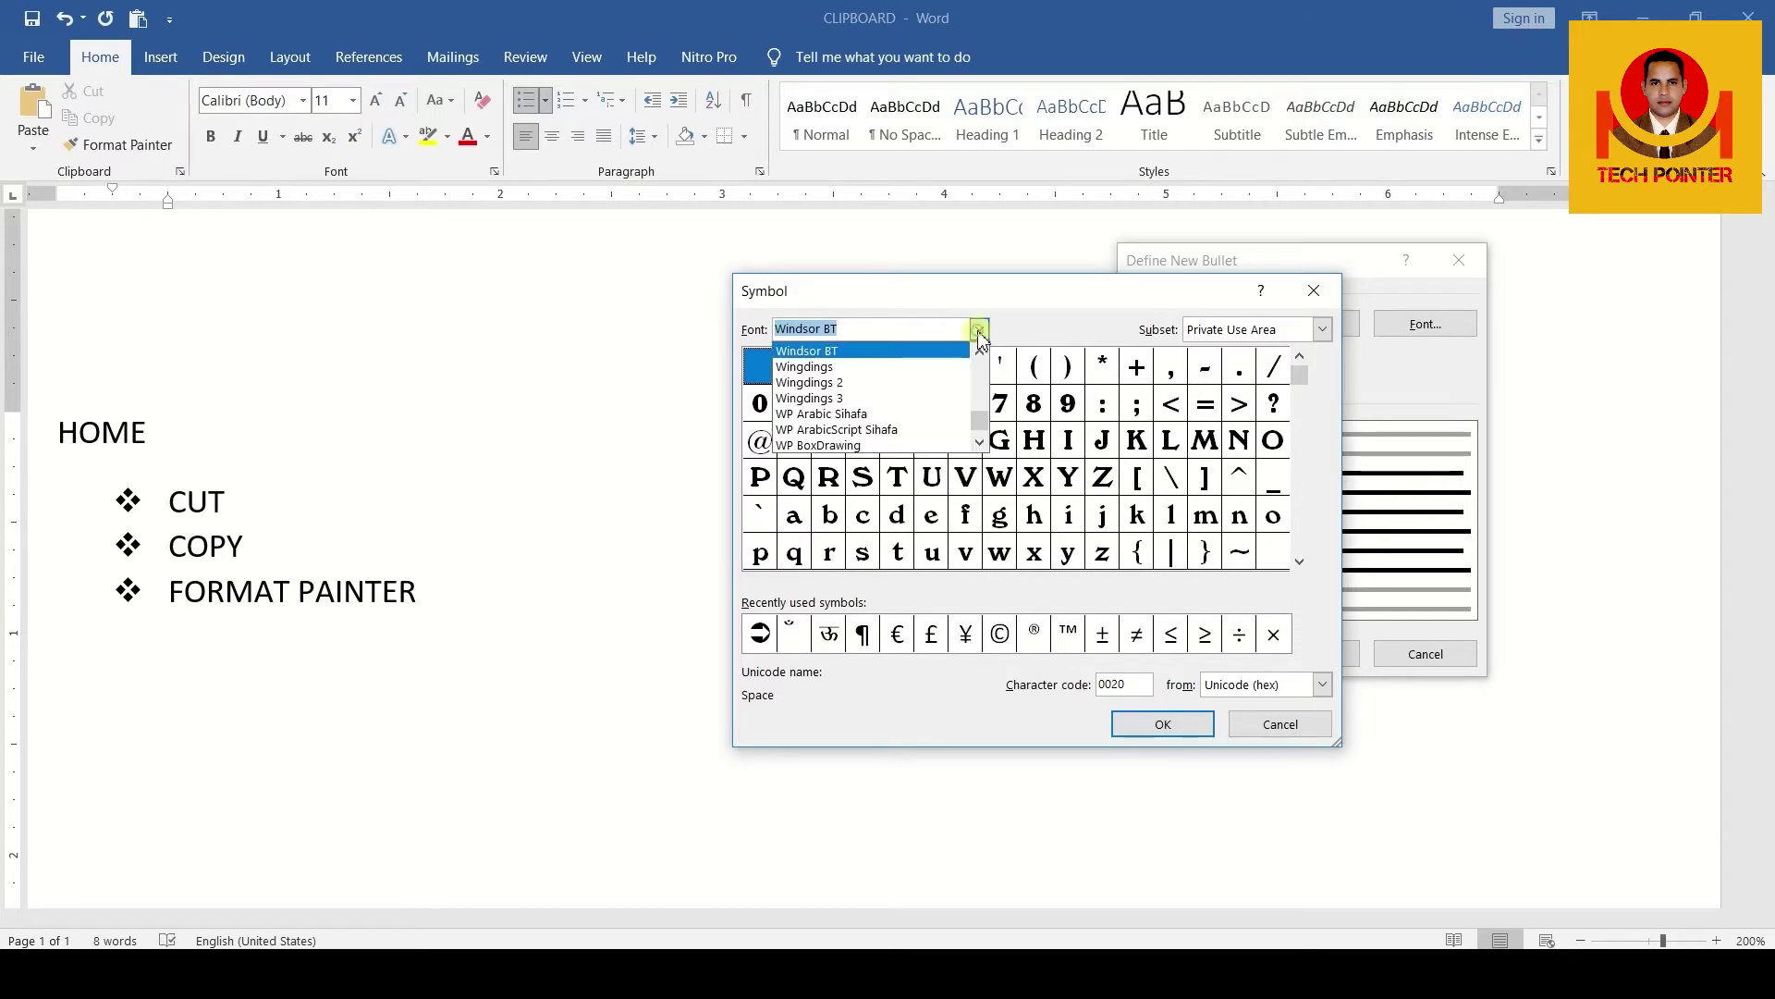
left_click(924, 382)
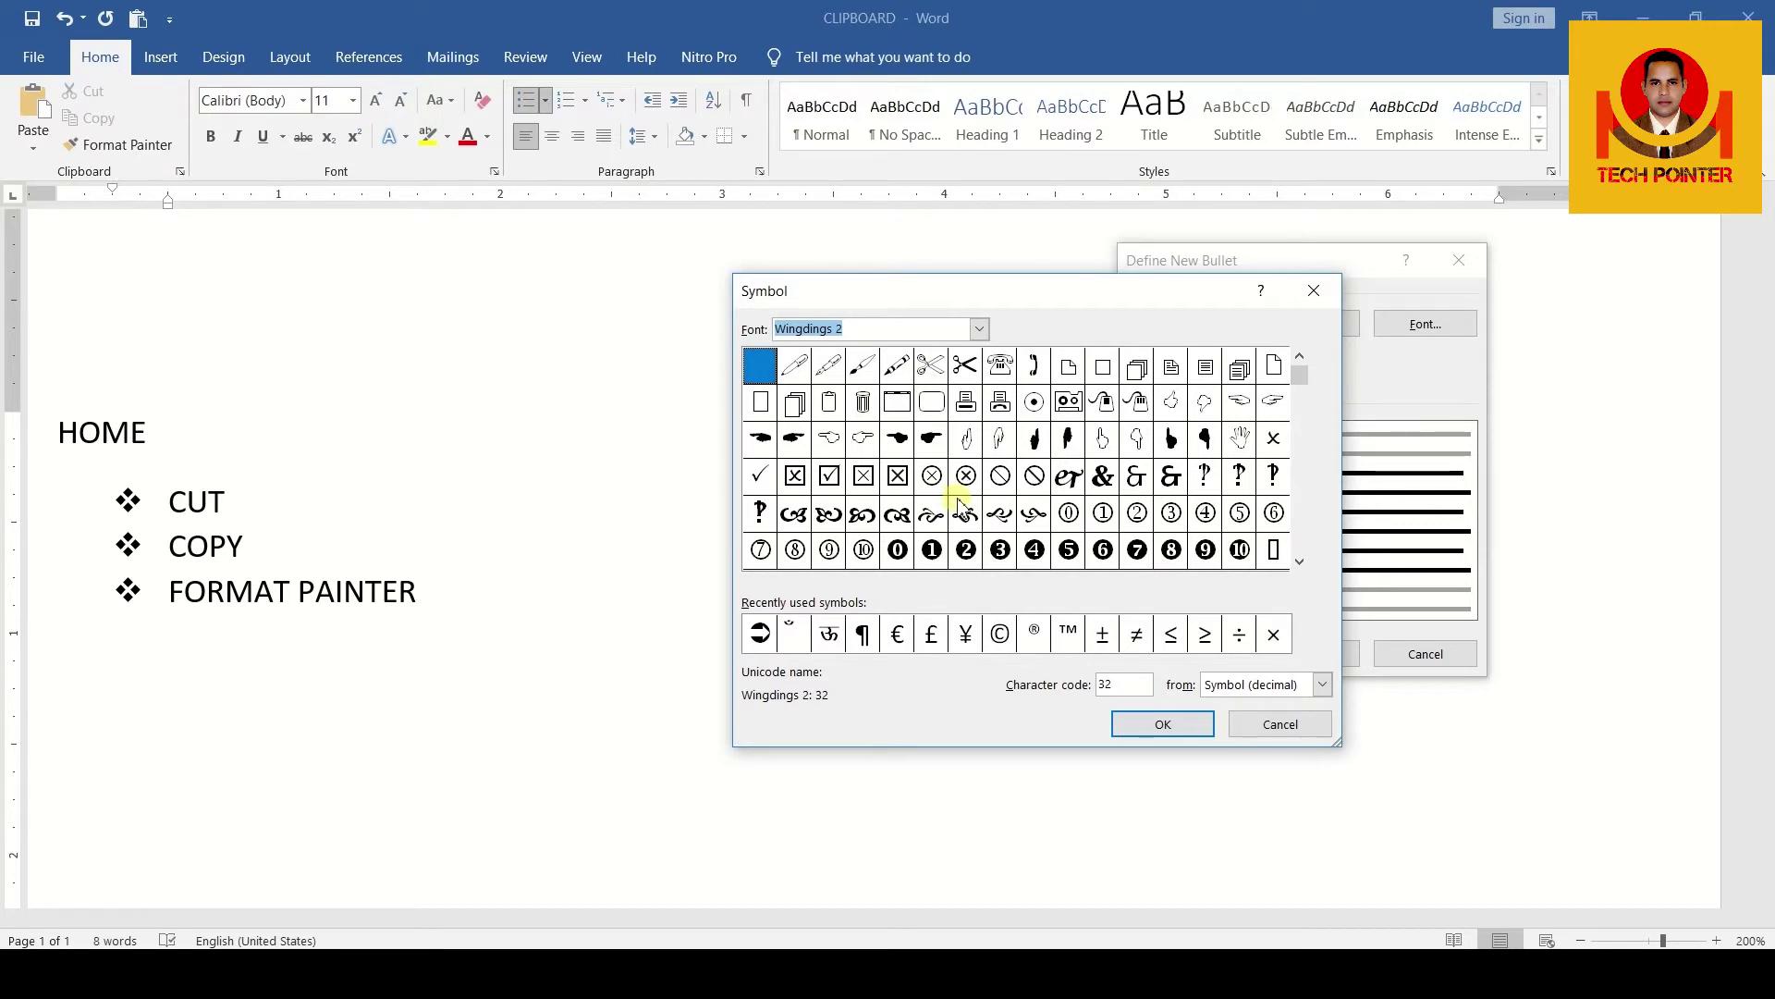
left_click(979, 329)
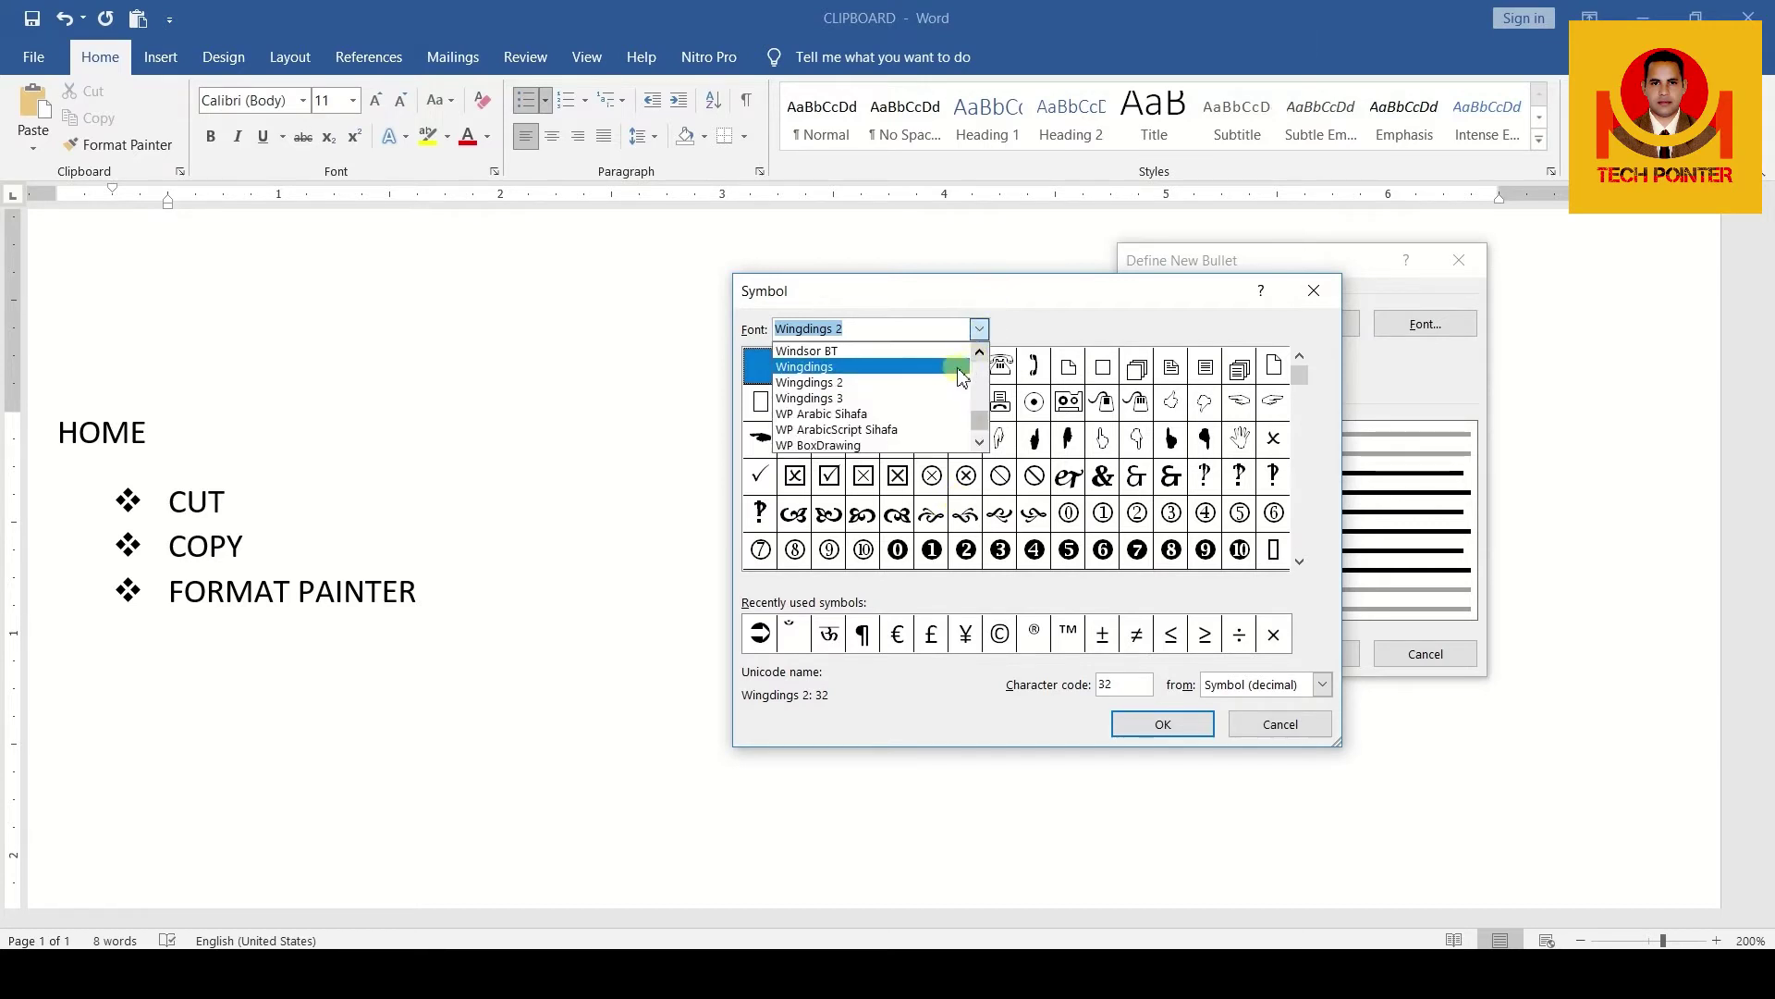
left_click(953, 398)
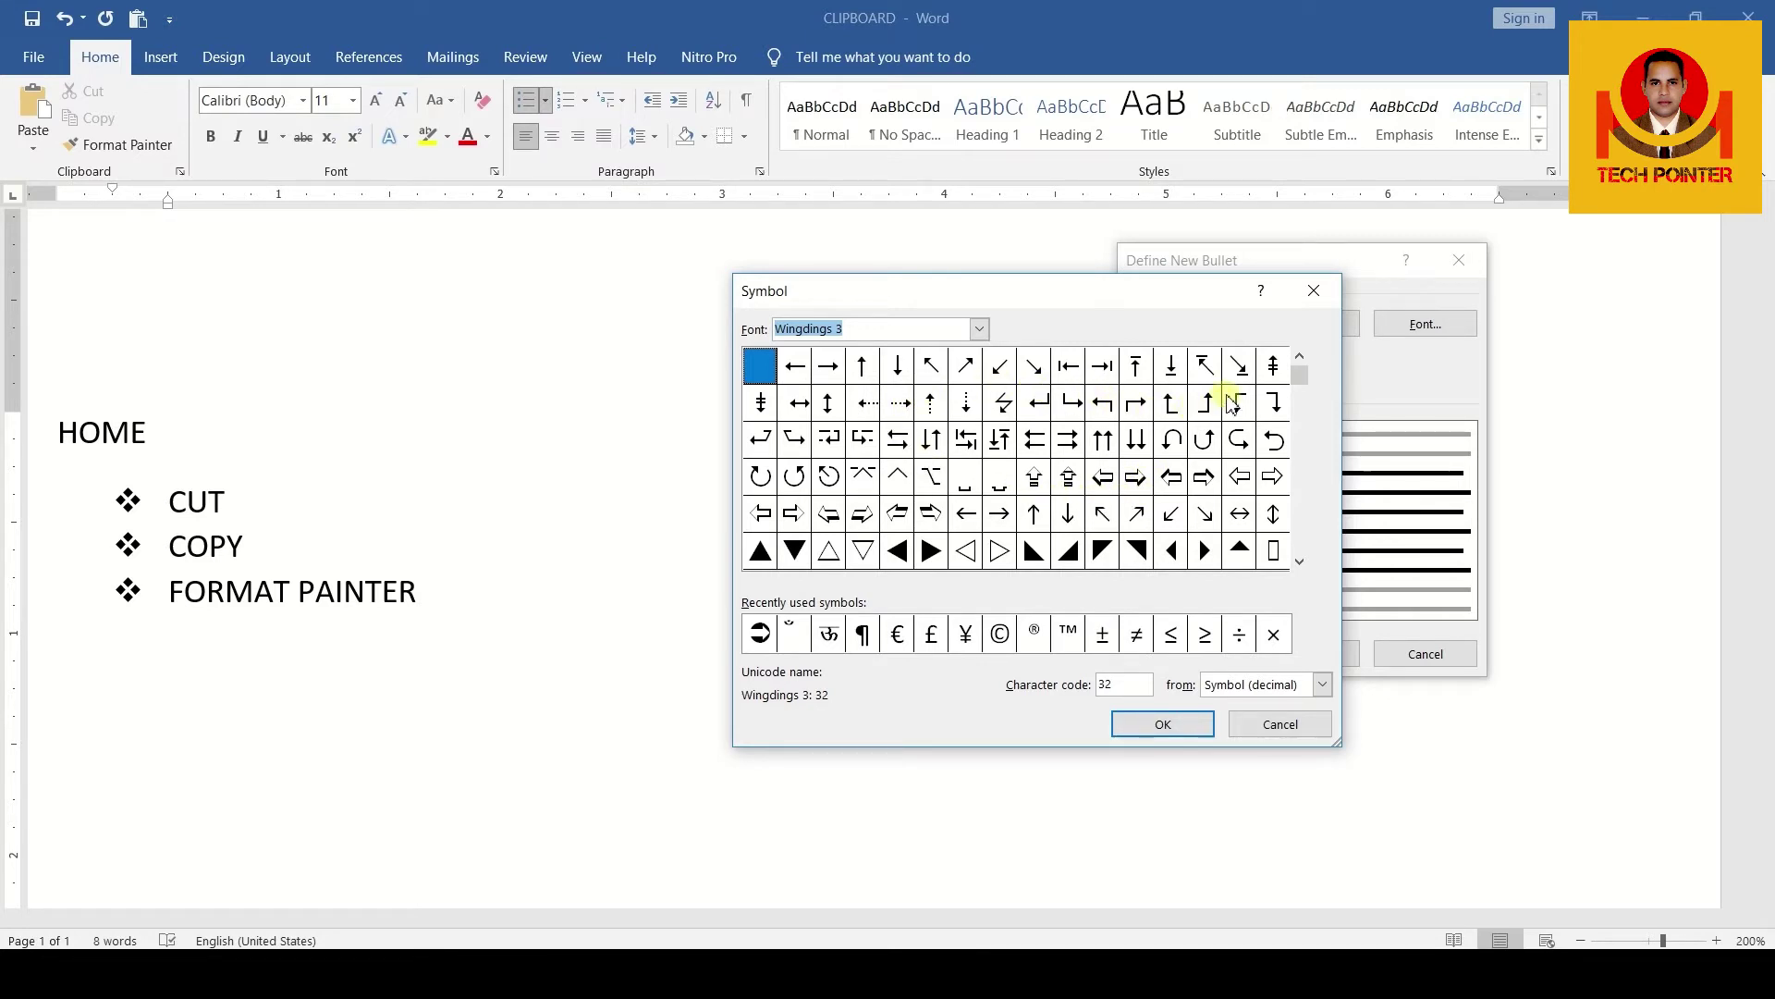
Choose the telephone symbol from the Wingdings 2 font and apply it as the list's new bullet
left_click(979, 330)
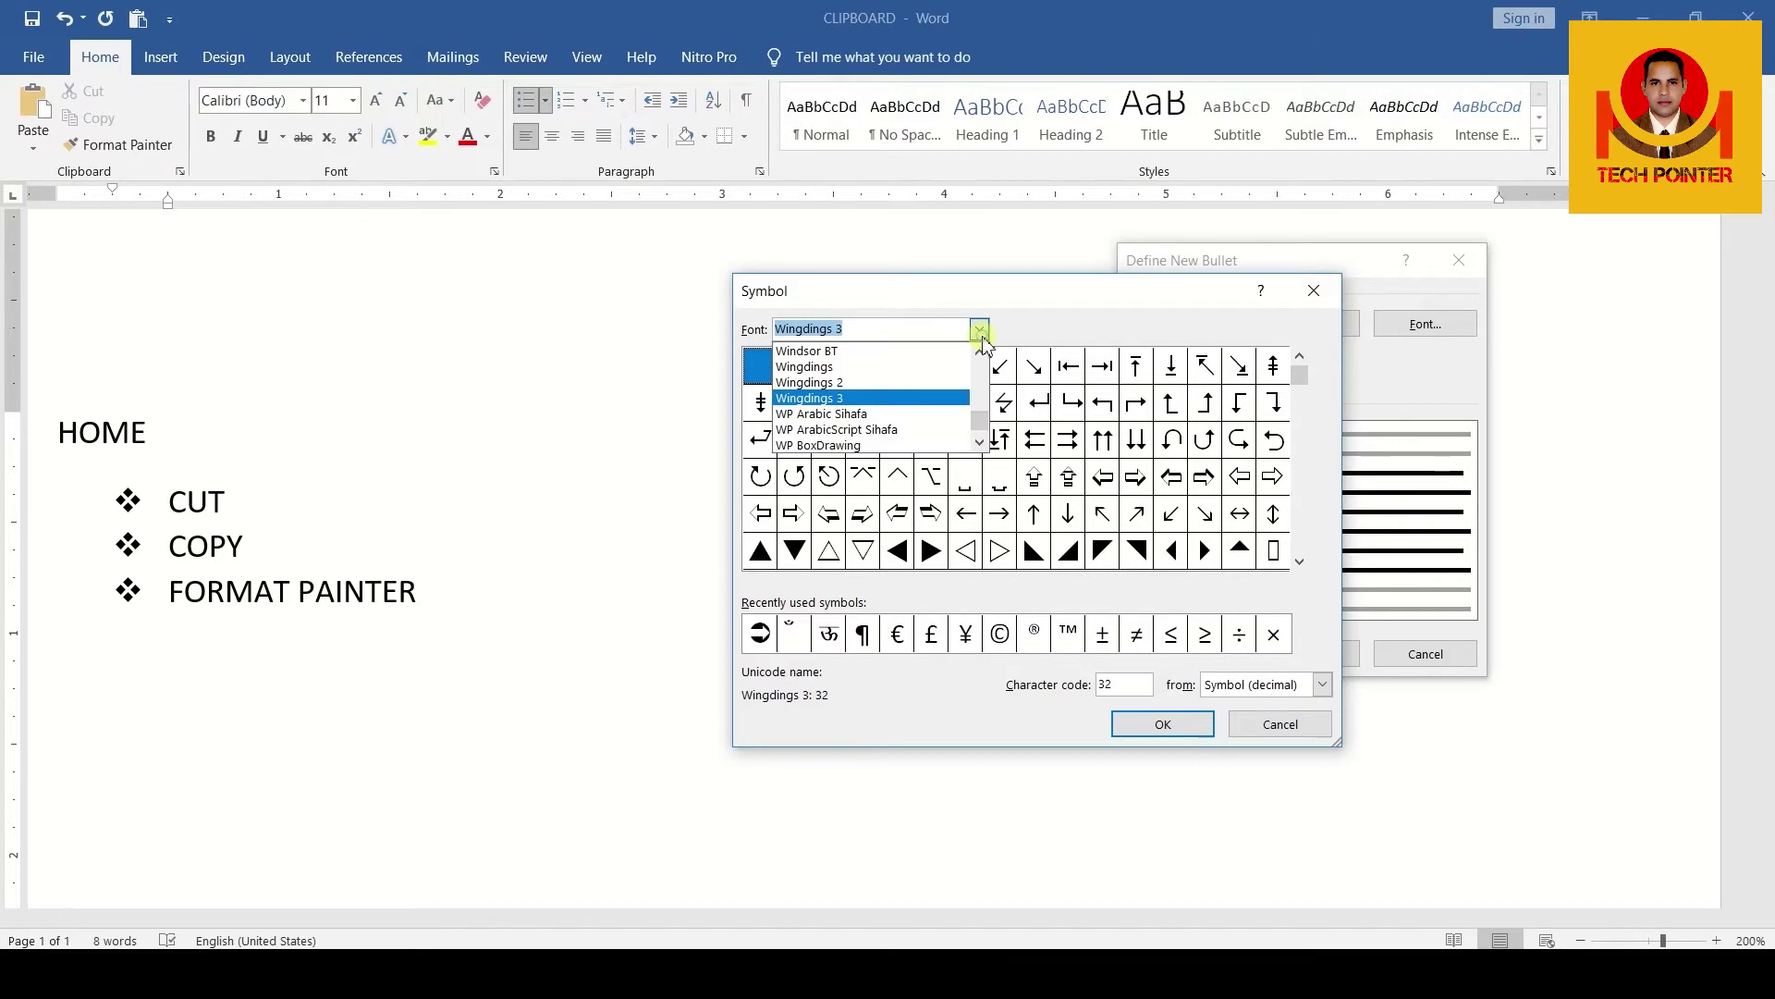
left_click(930, 383)
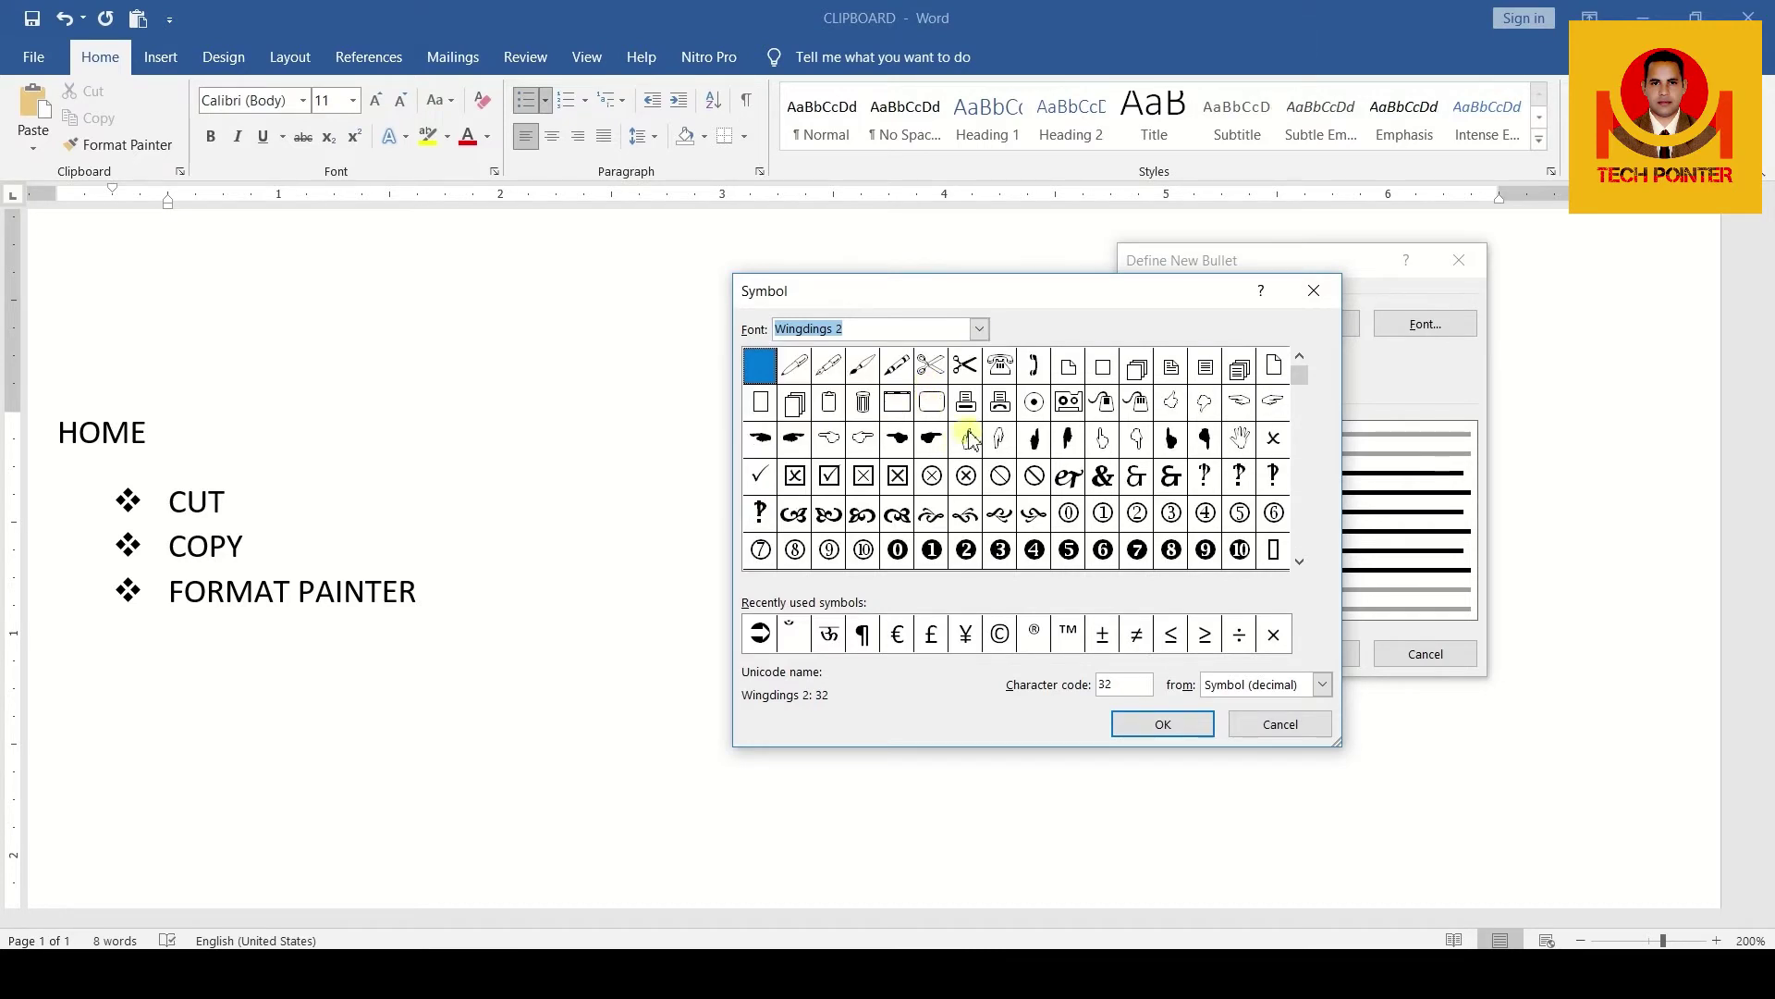
left_click(1002, 374)
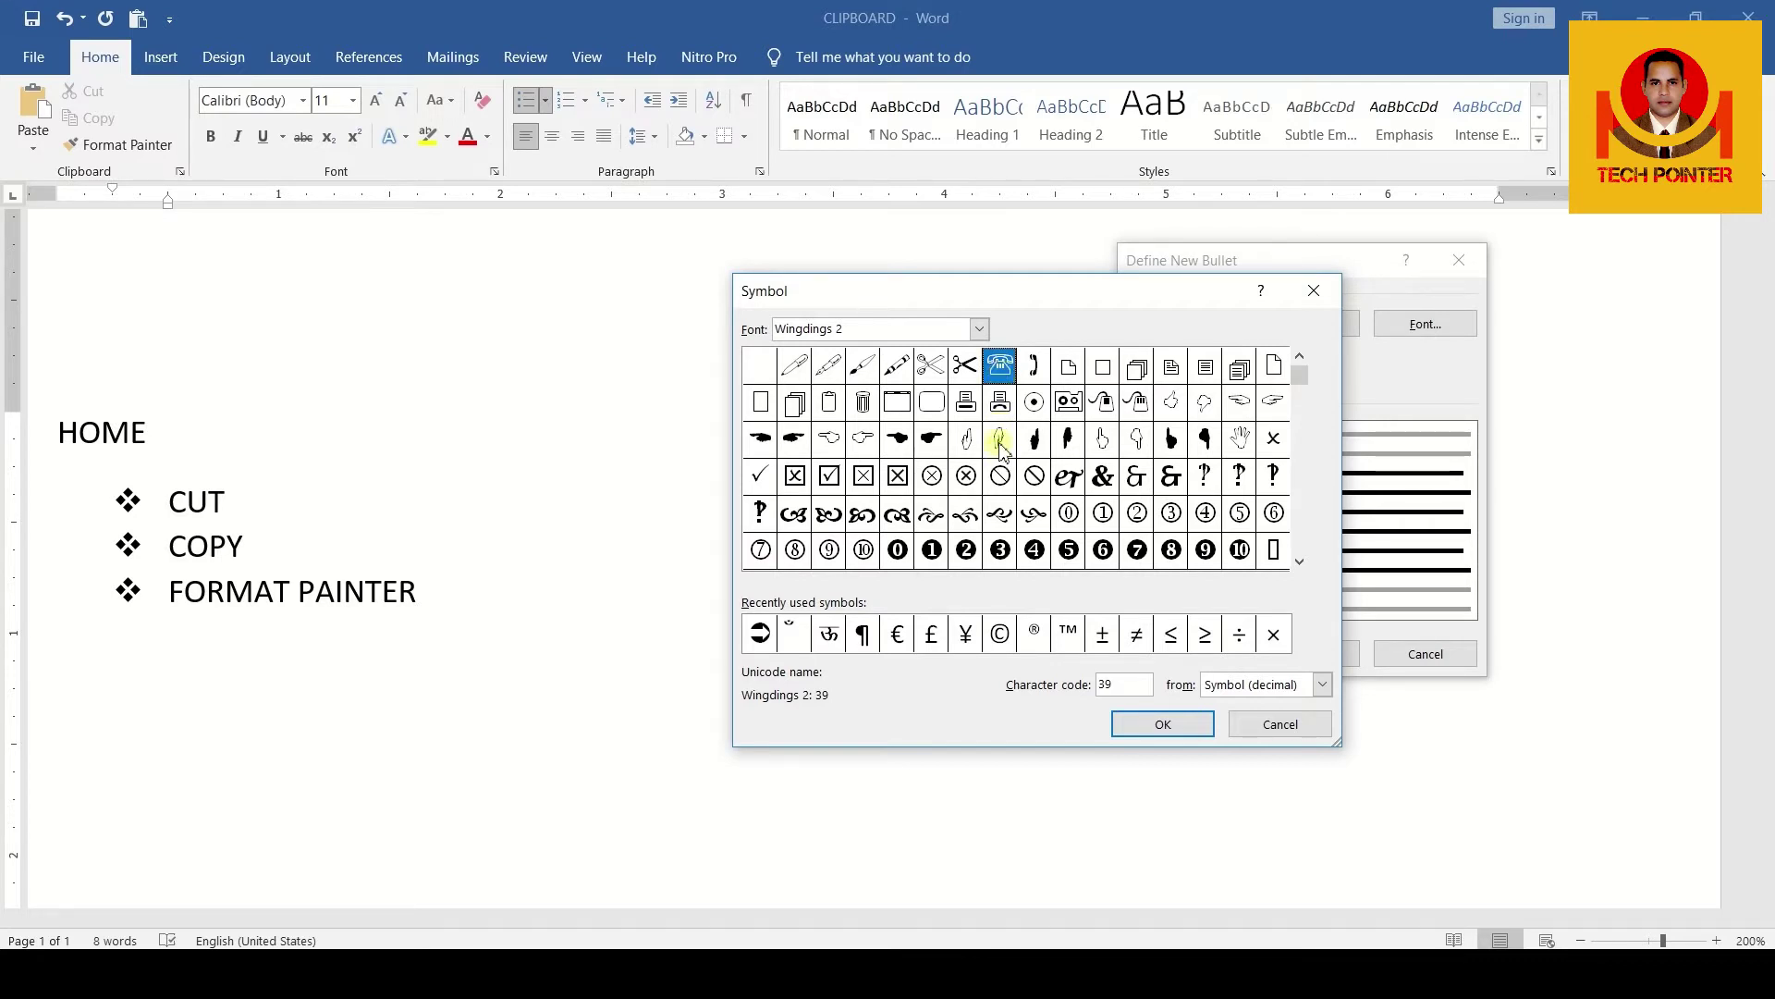
left_click(1162, 724)
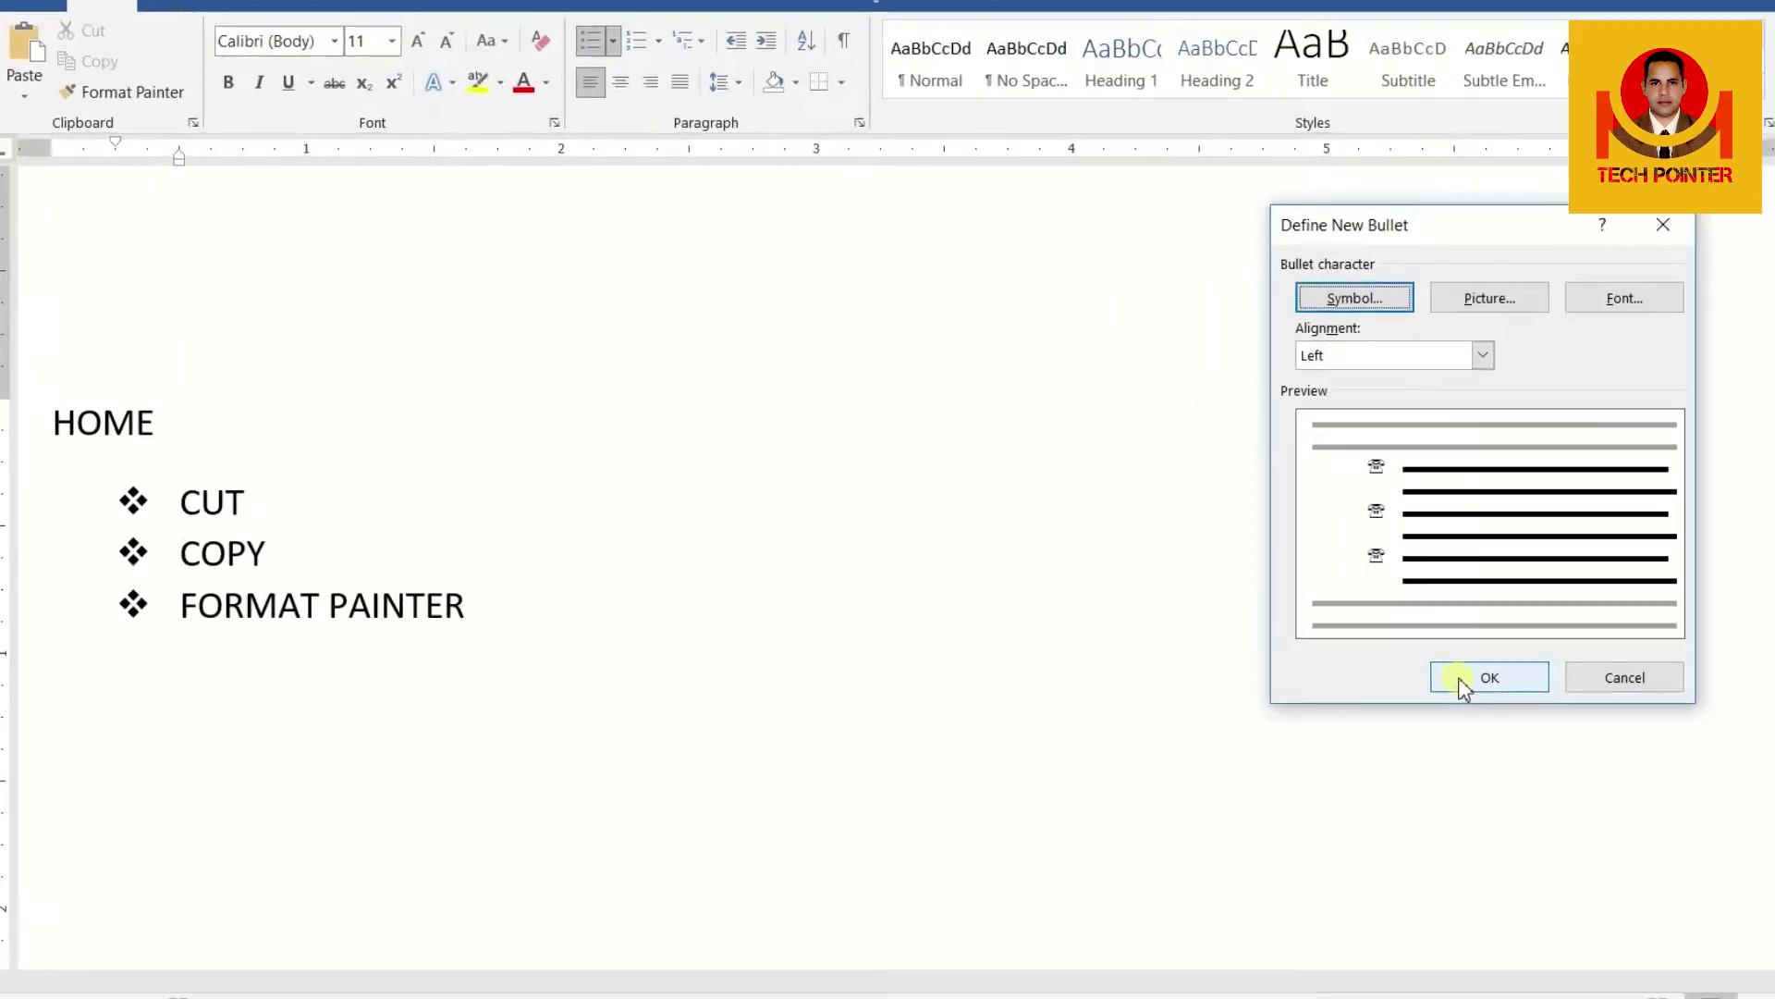
left_click(1461, 685)
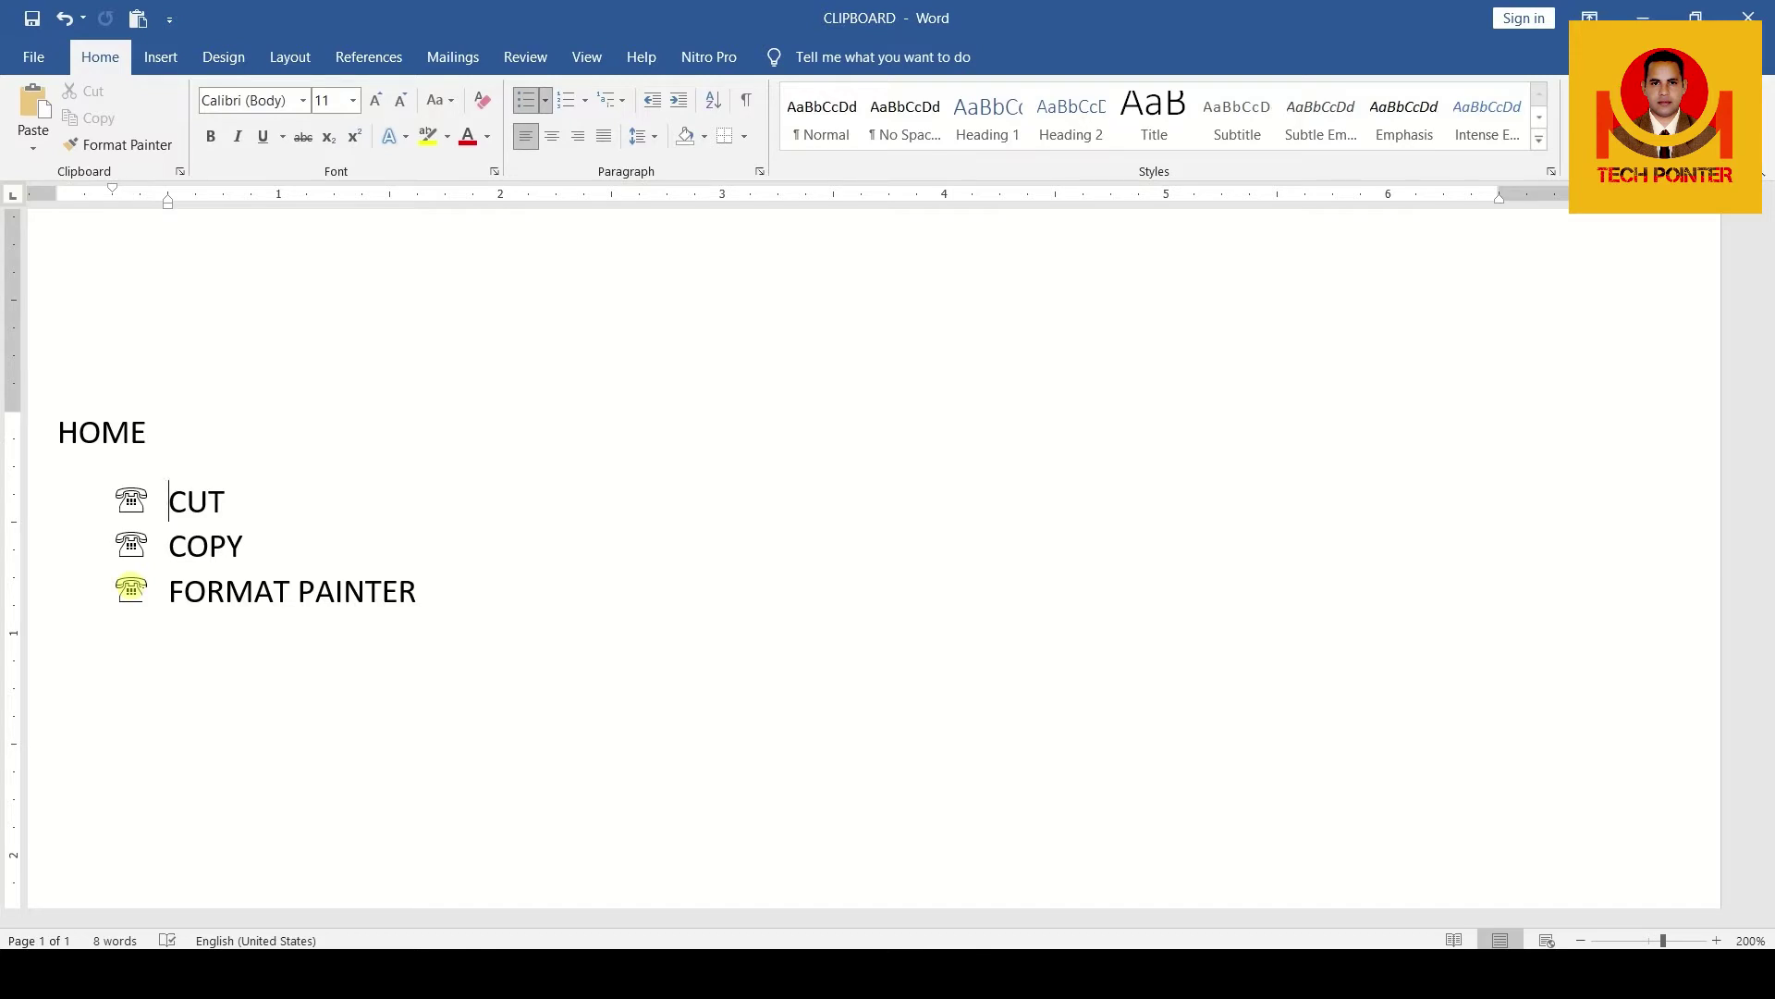
Define a new picture bullet from the FInal Logo image file on the Desktop and apply it to the list
left_click(546, 101)
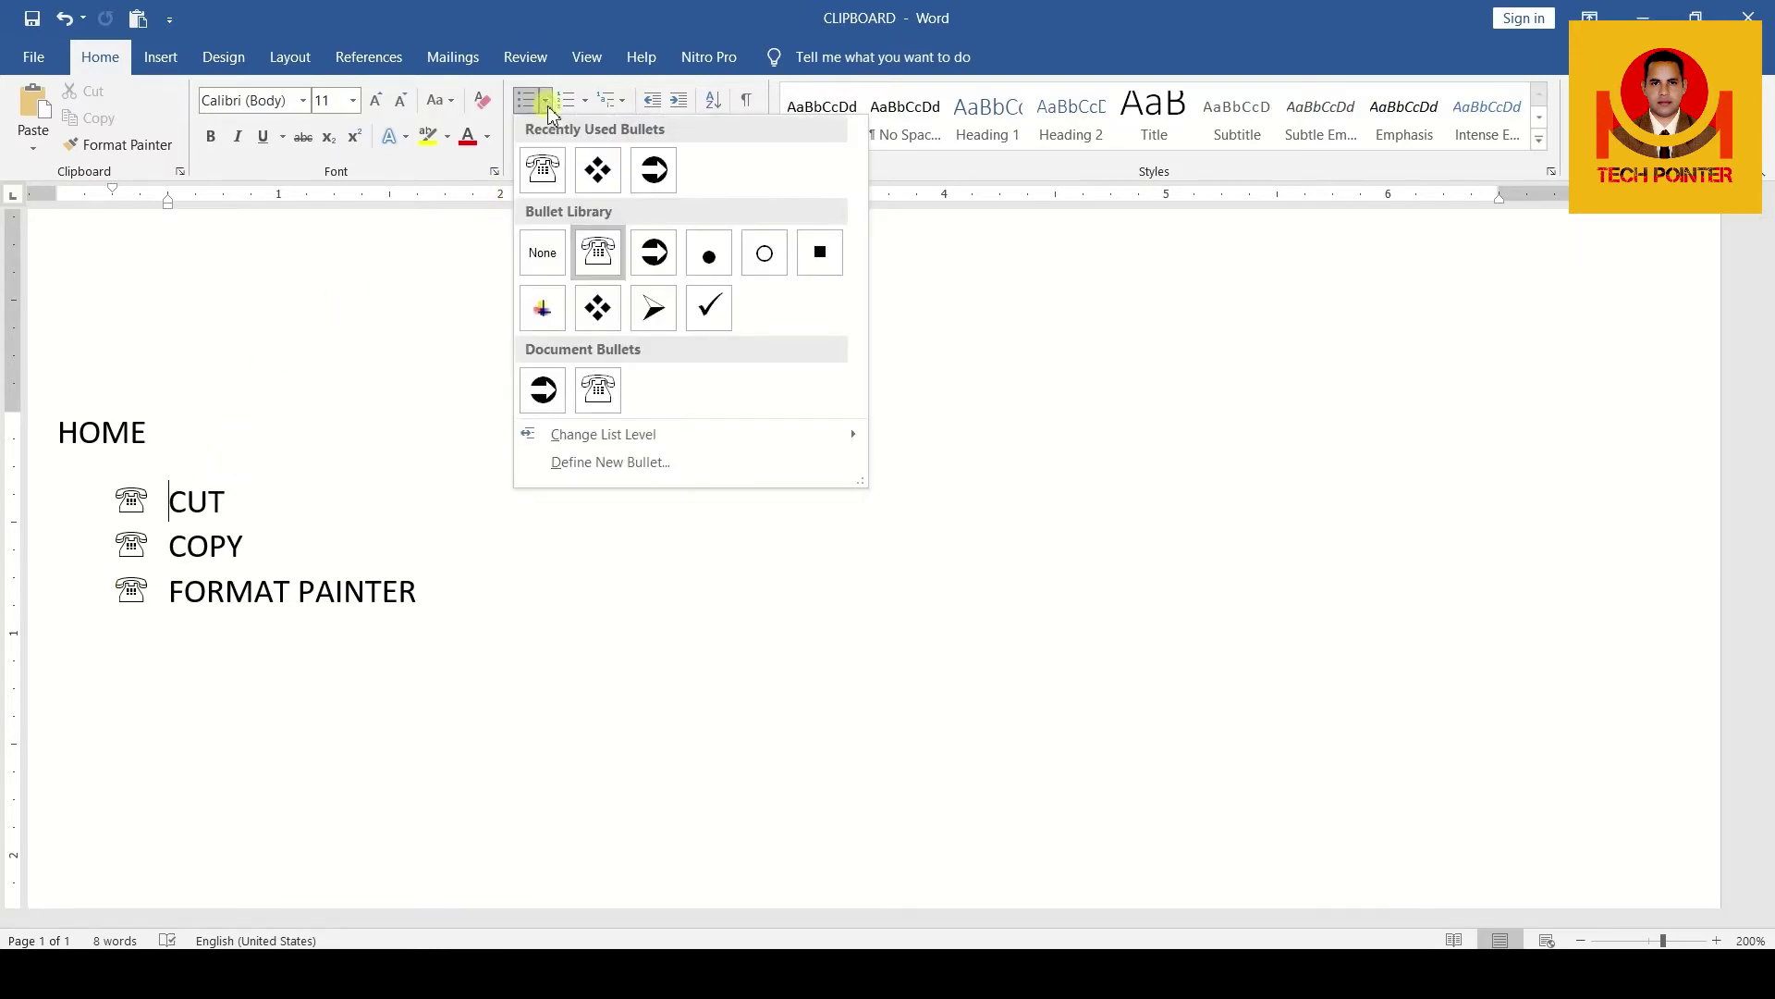
left_click(600, 467)
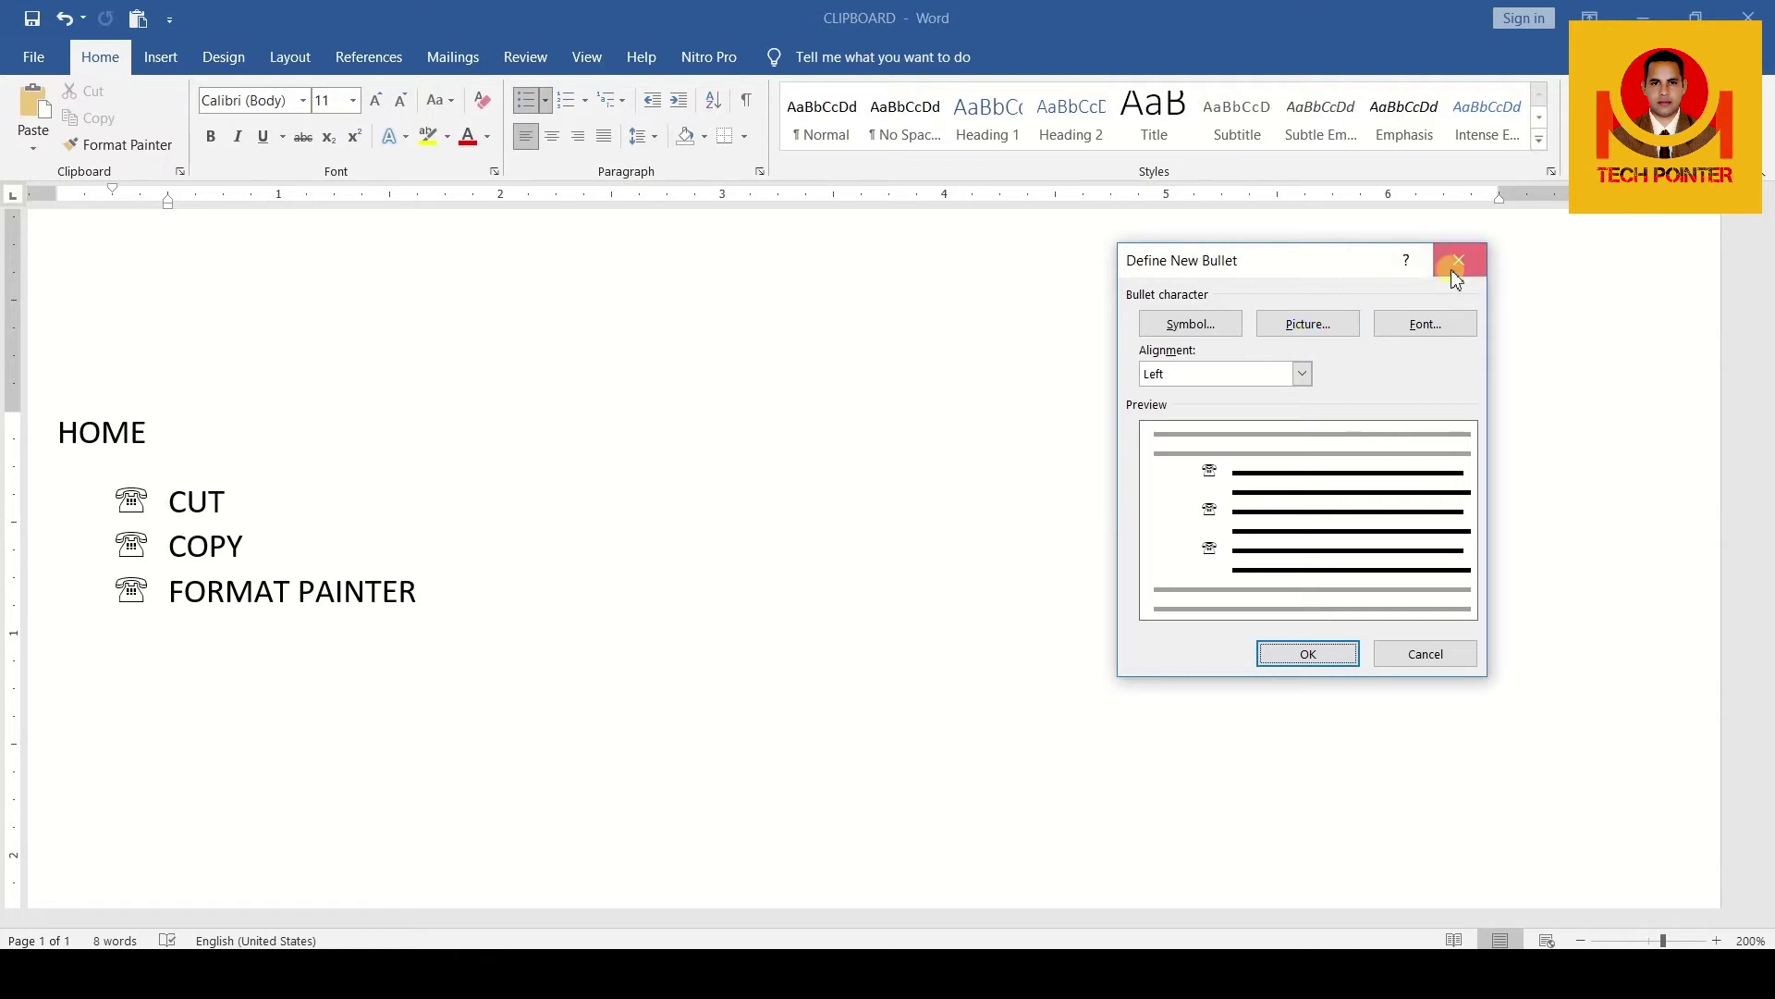
left_click(1315, 326)
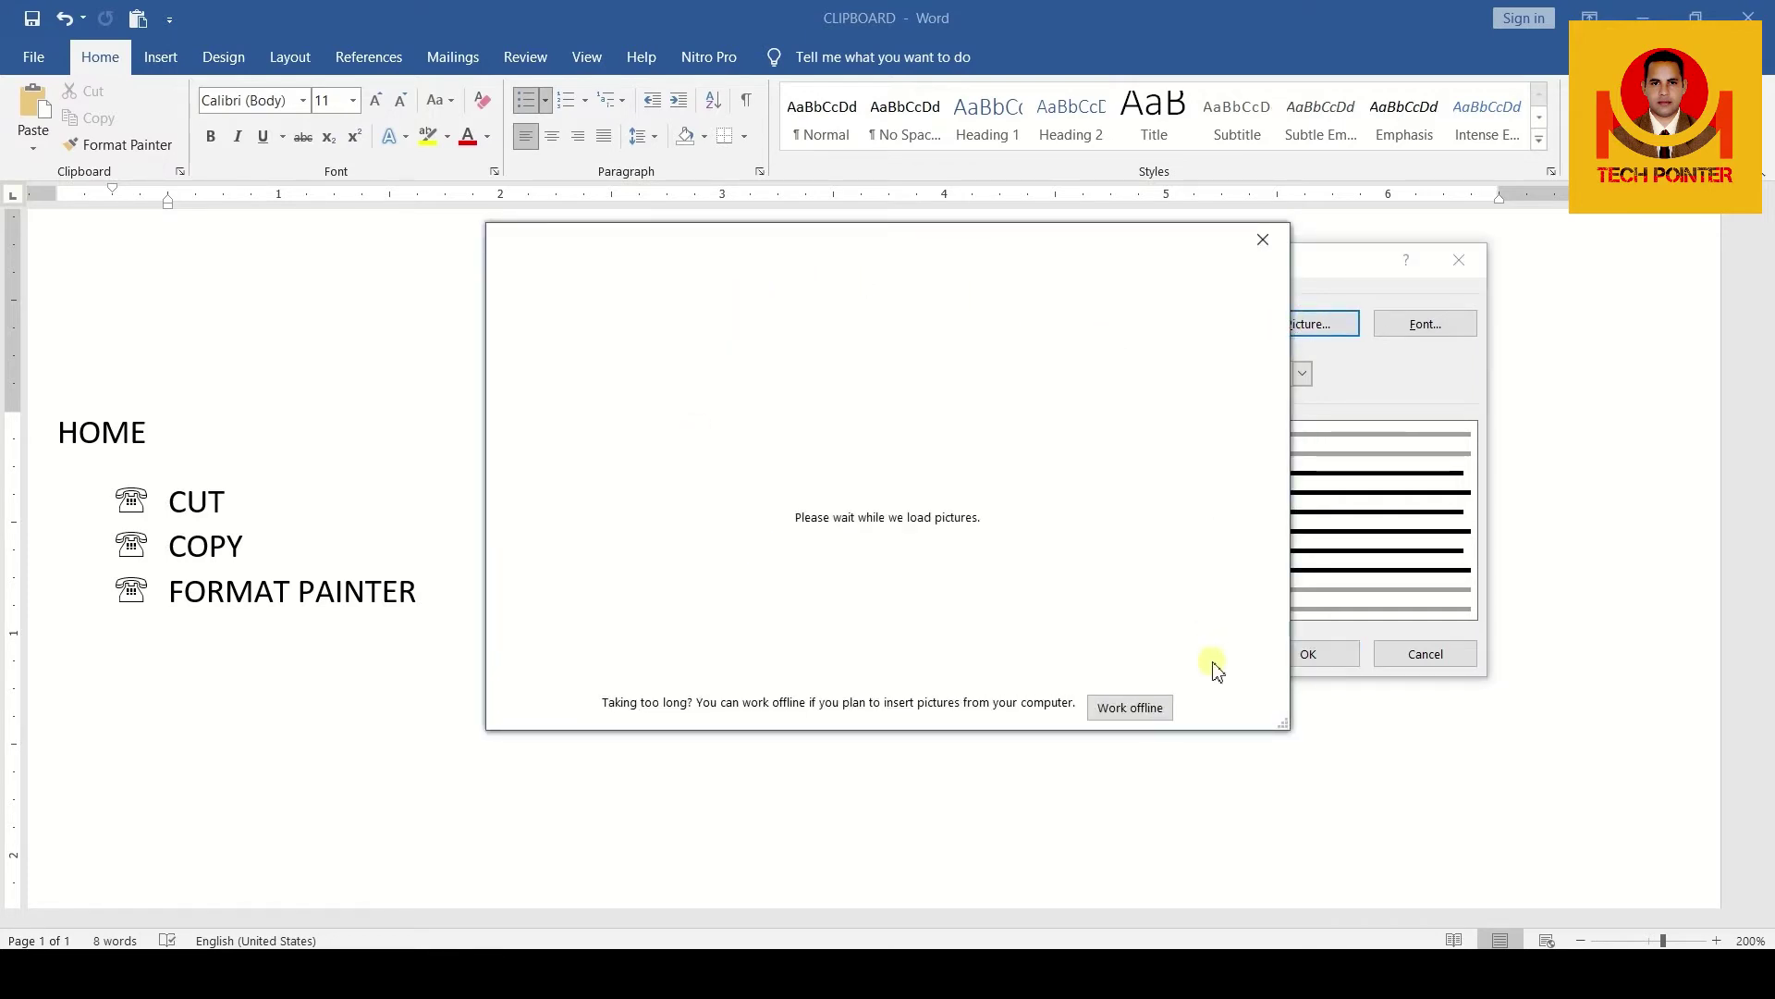
left_click(1151, 711)
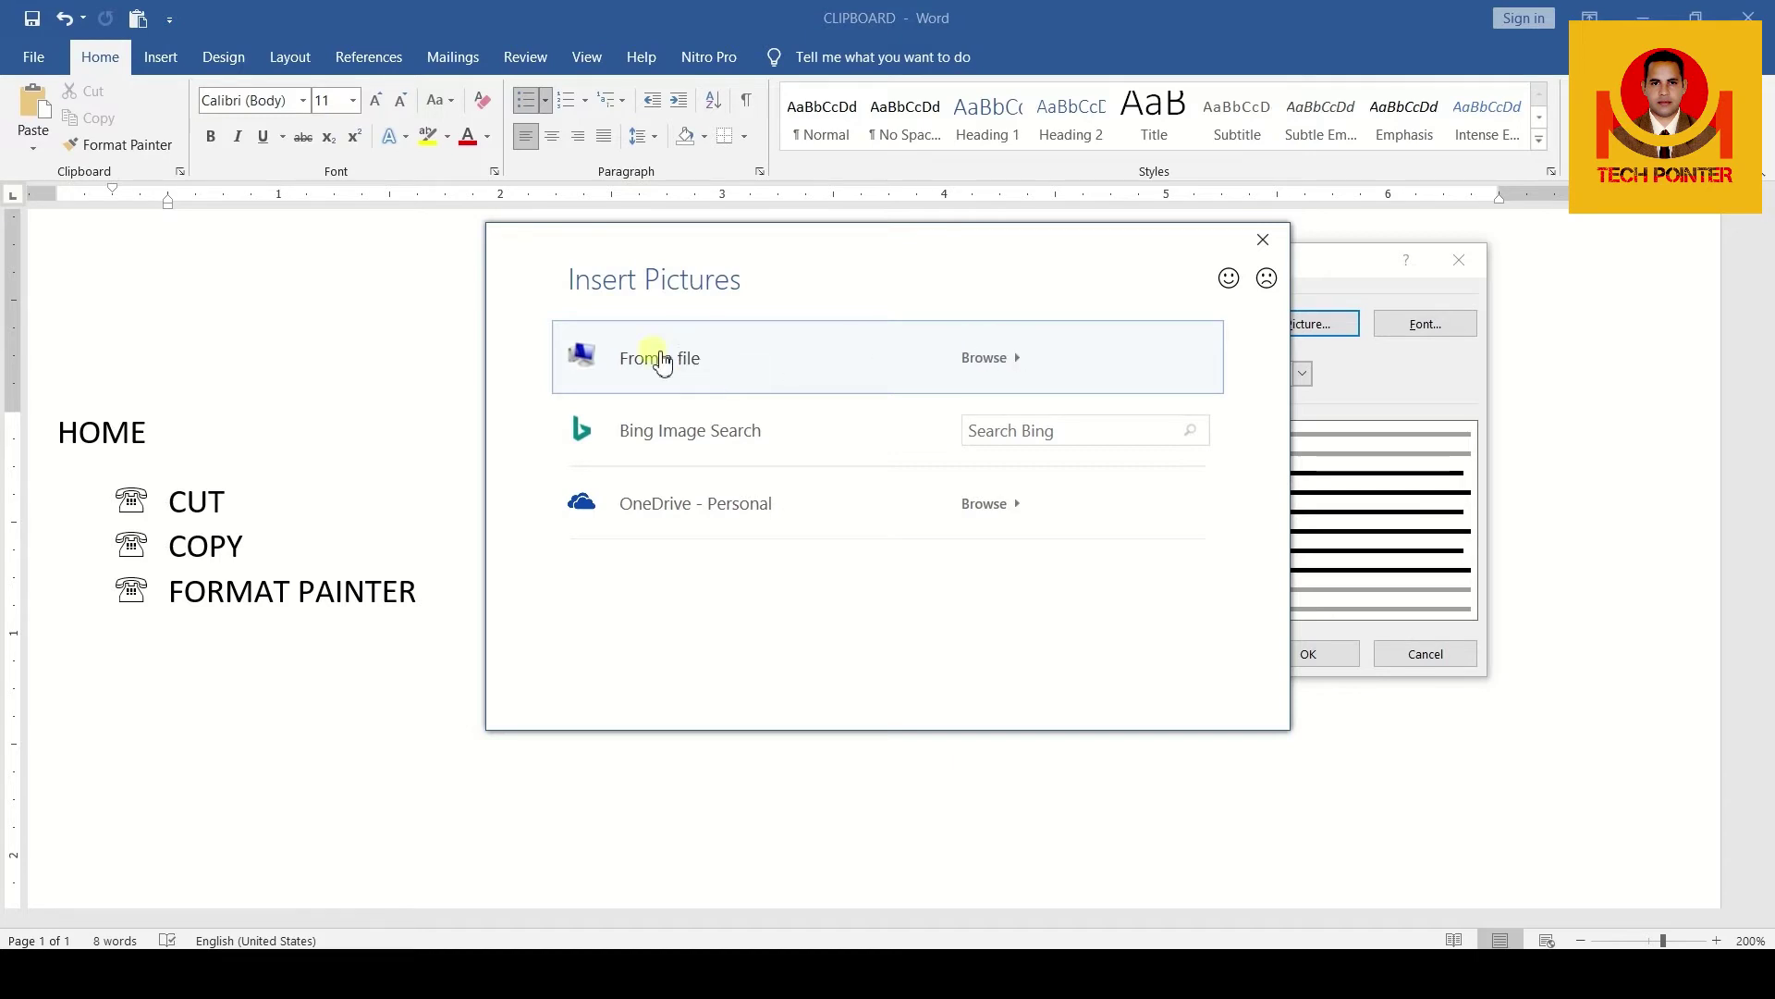
left_click(801, 368)
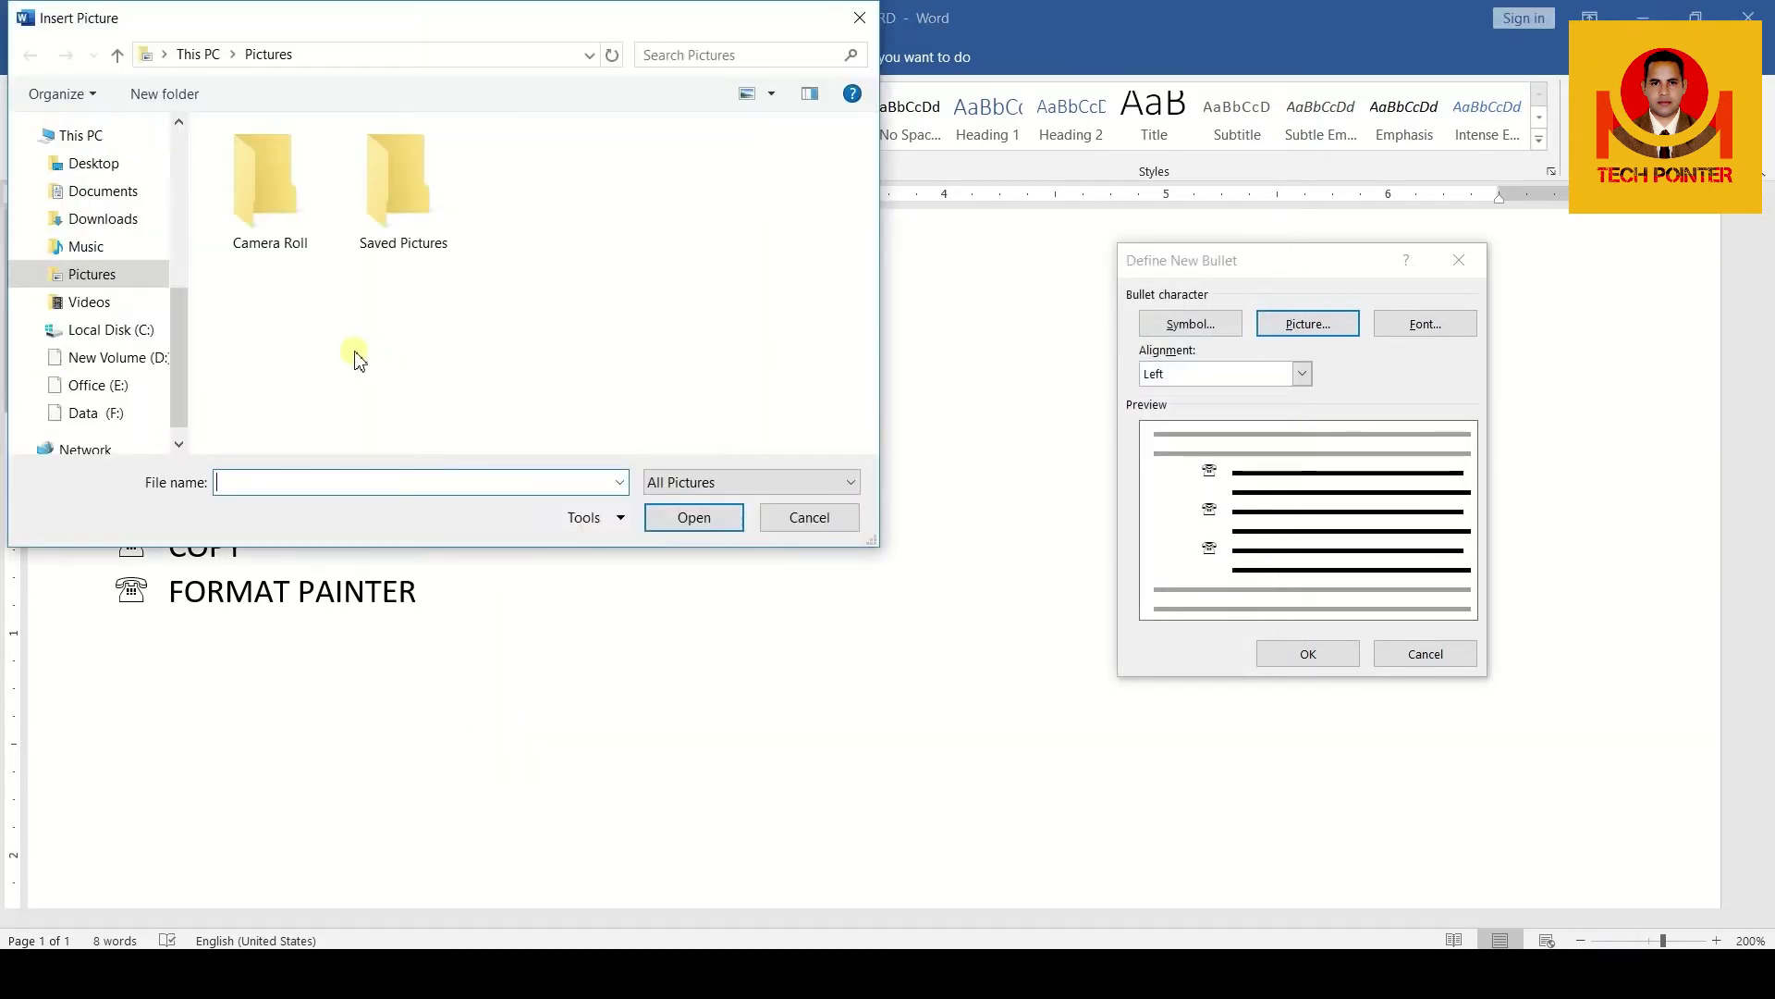
left_click(154, 173)
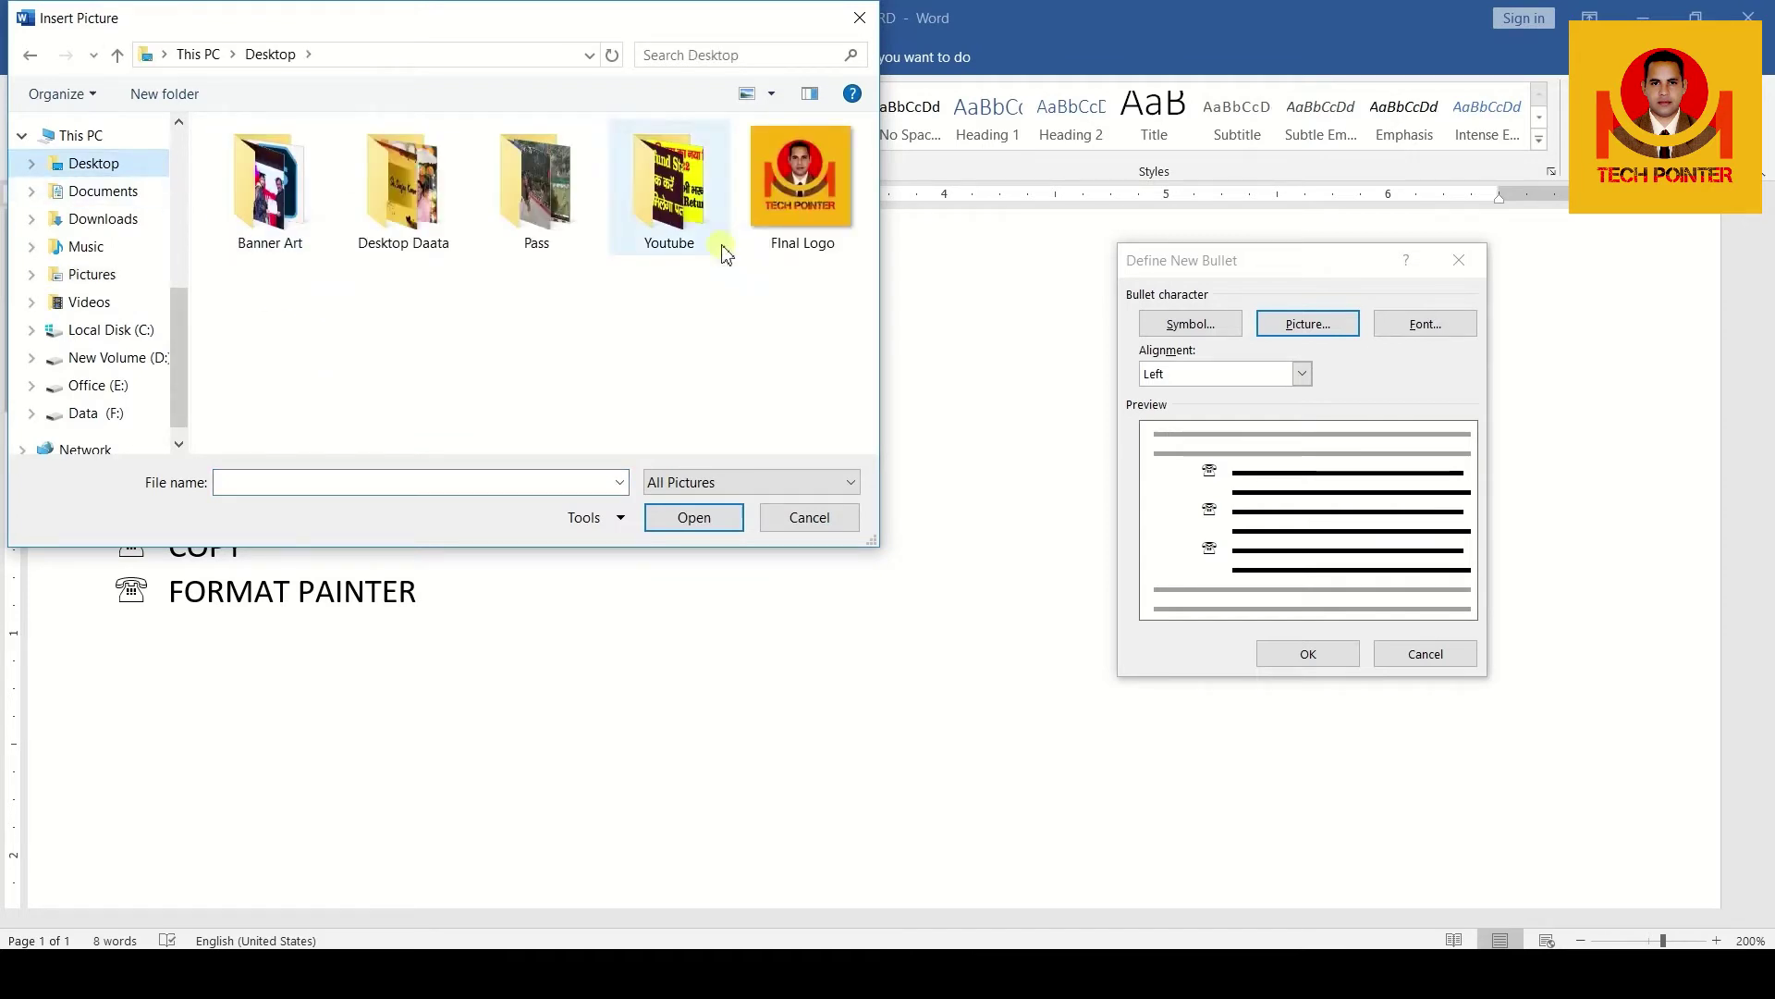
left_click(817, 239)
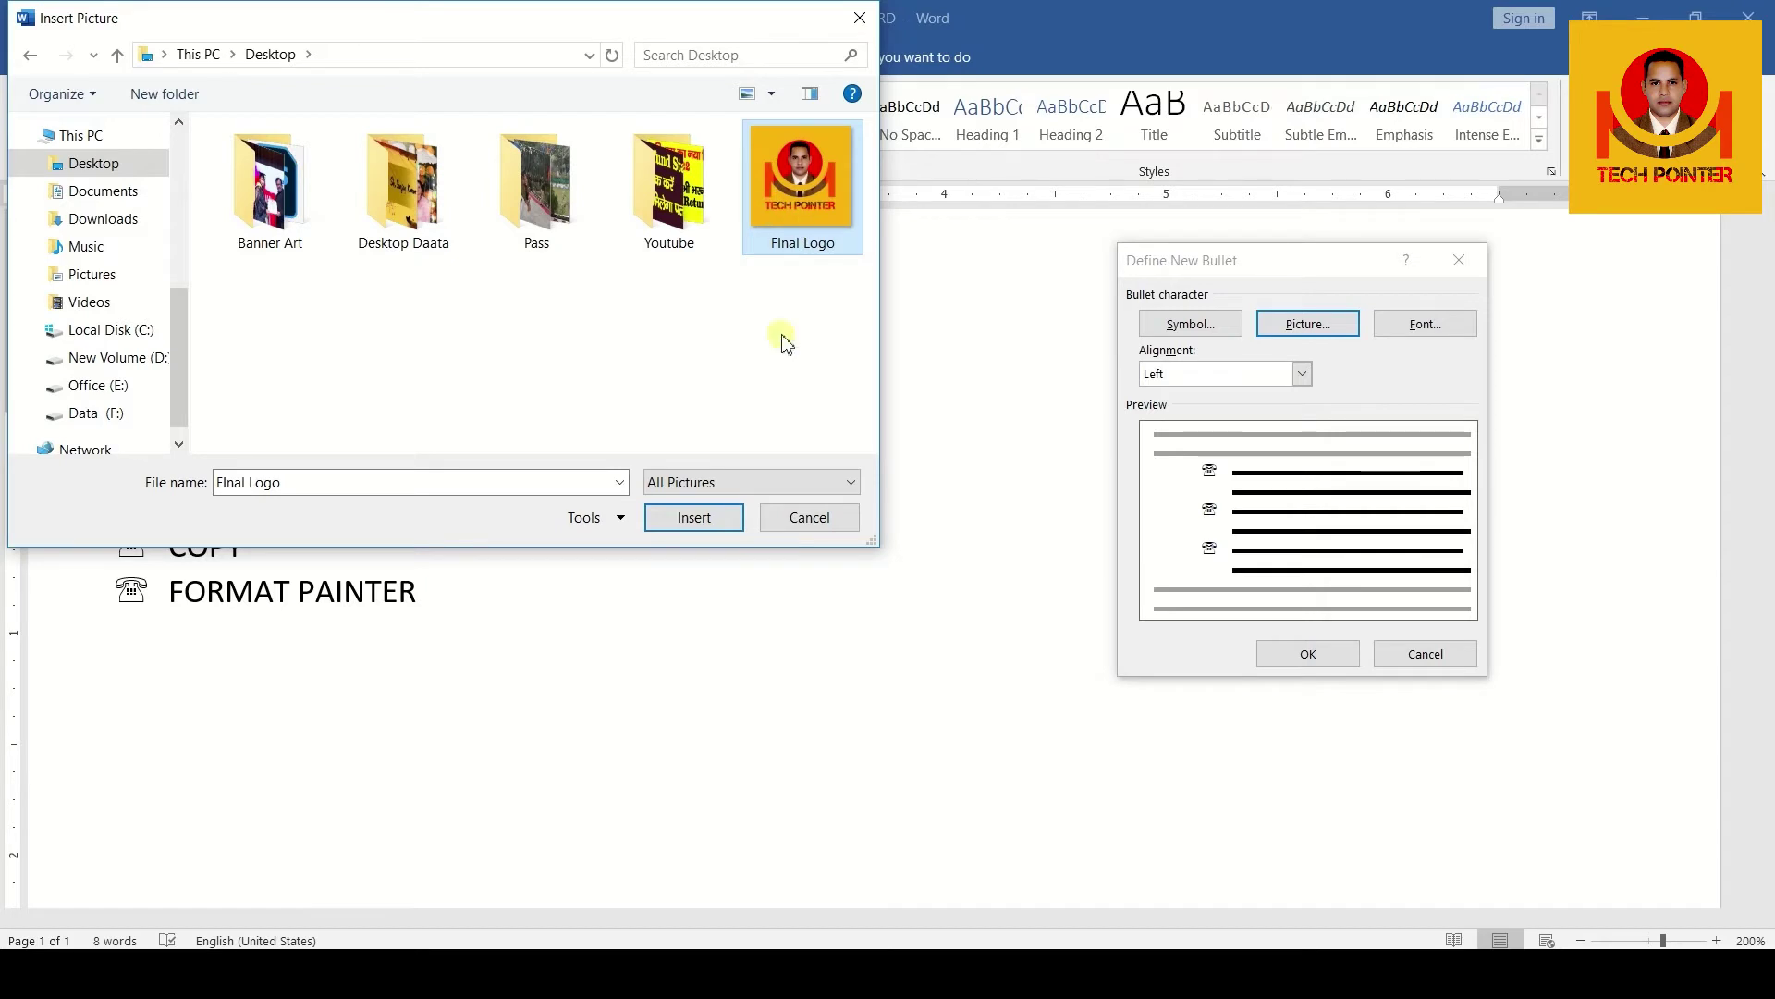
left_click(695, 518)
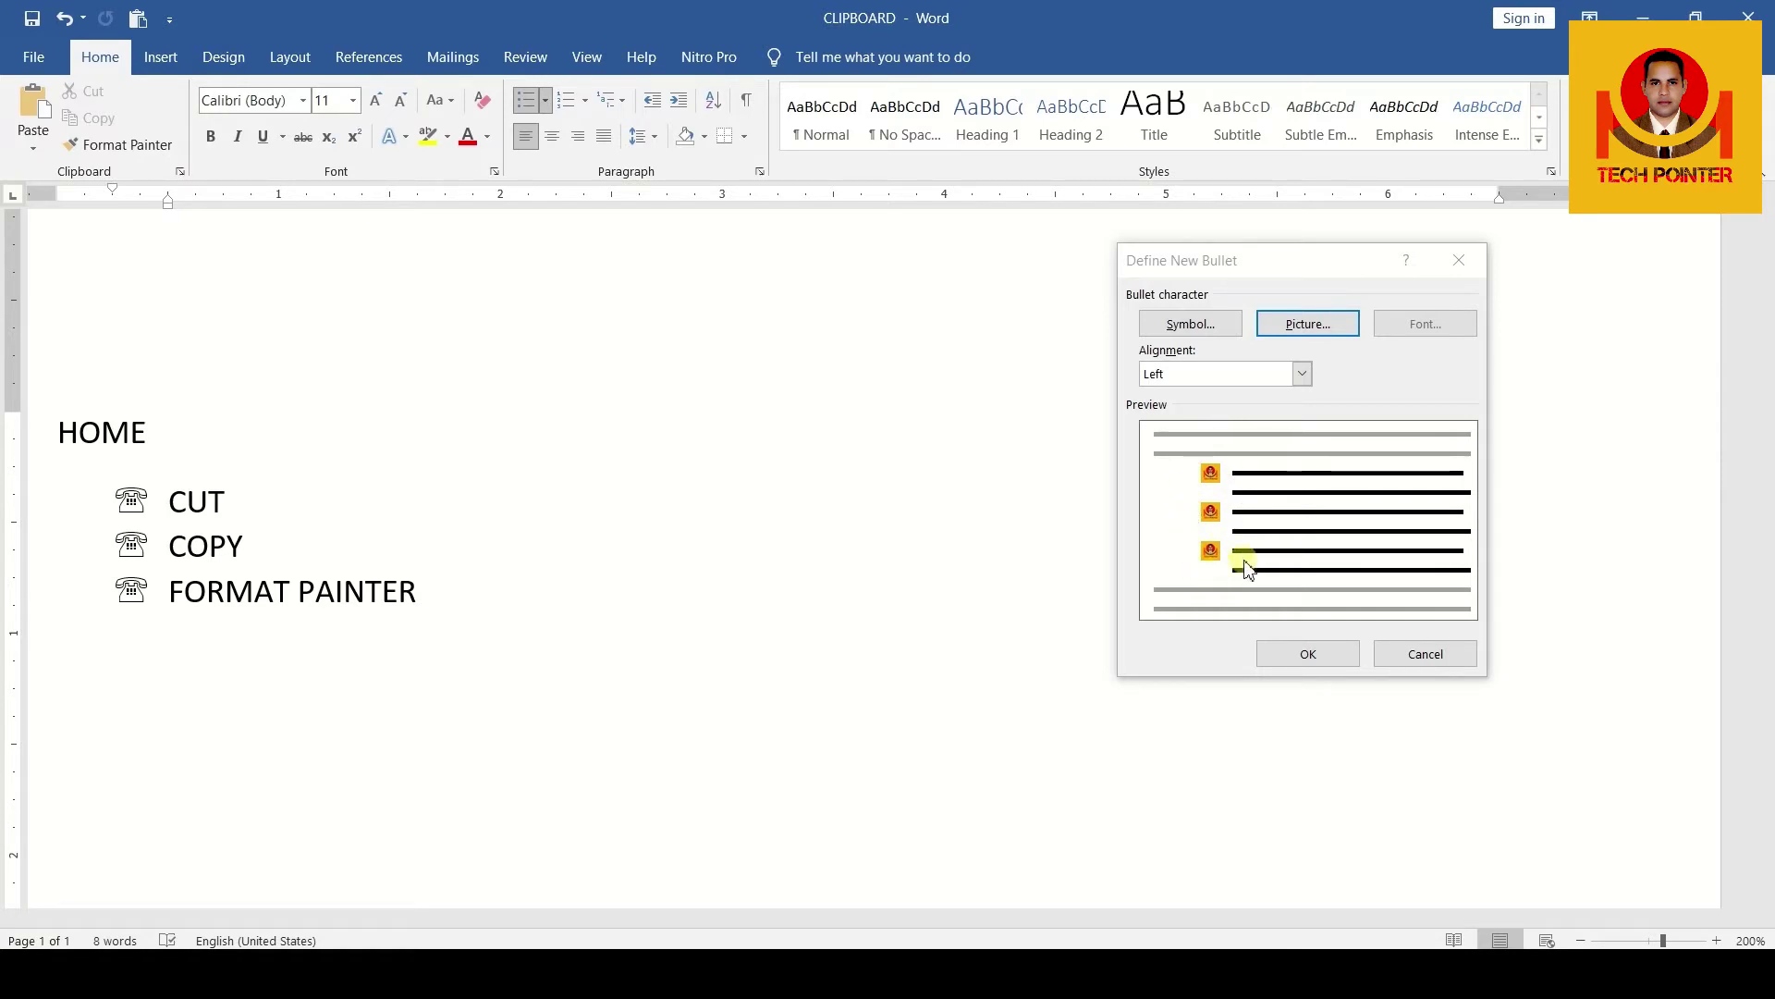
left_click(1305, 653)
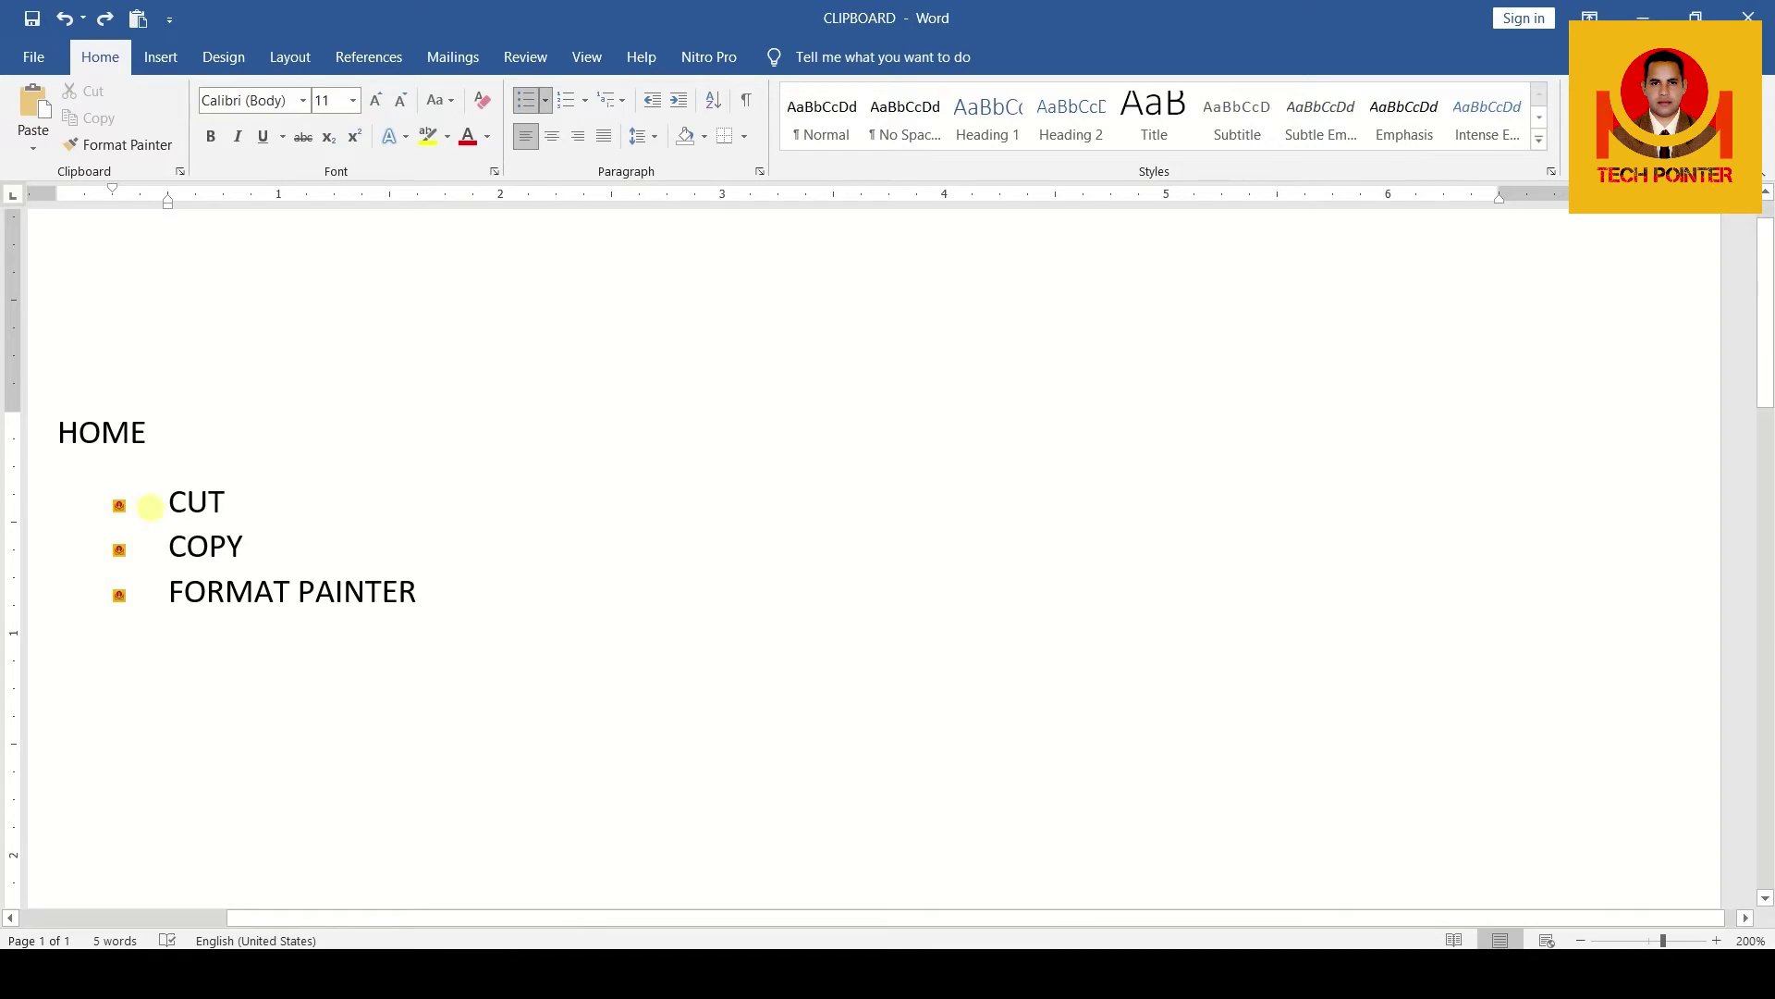
Change the bullets of the CUT, COPY and FORMAT PAINTER items to the circled right-arrow bullet from the library
left_click_drag(157, 502, 115, 601)
mouse_move(448, 617)
left_mouse_down()
mouse_move(176, 555)
mouse_move(119, 491)
left_mouse_up()
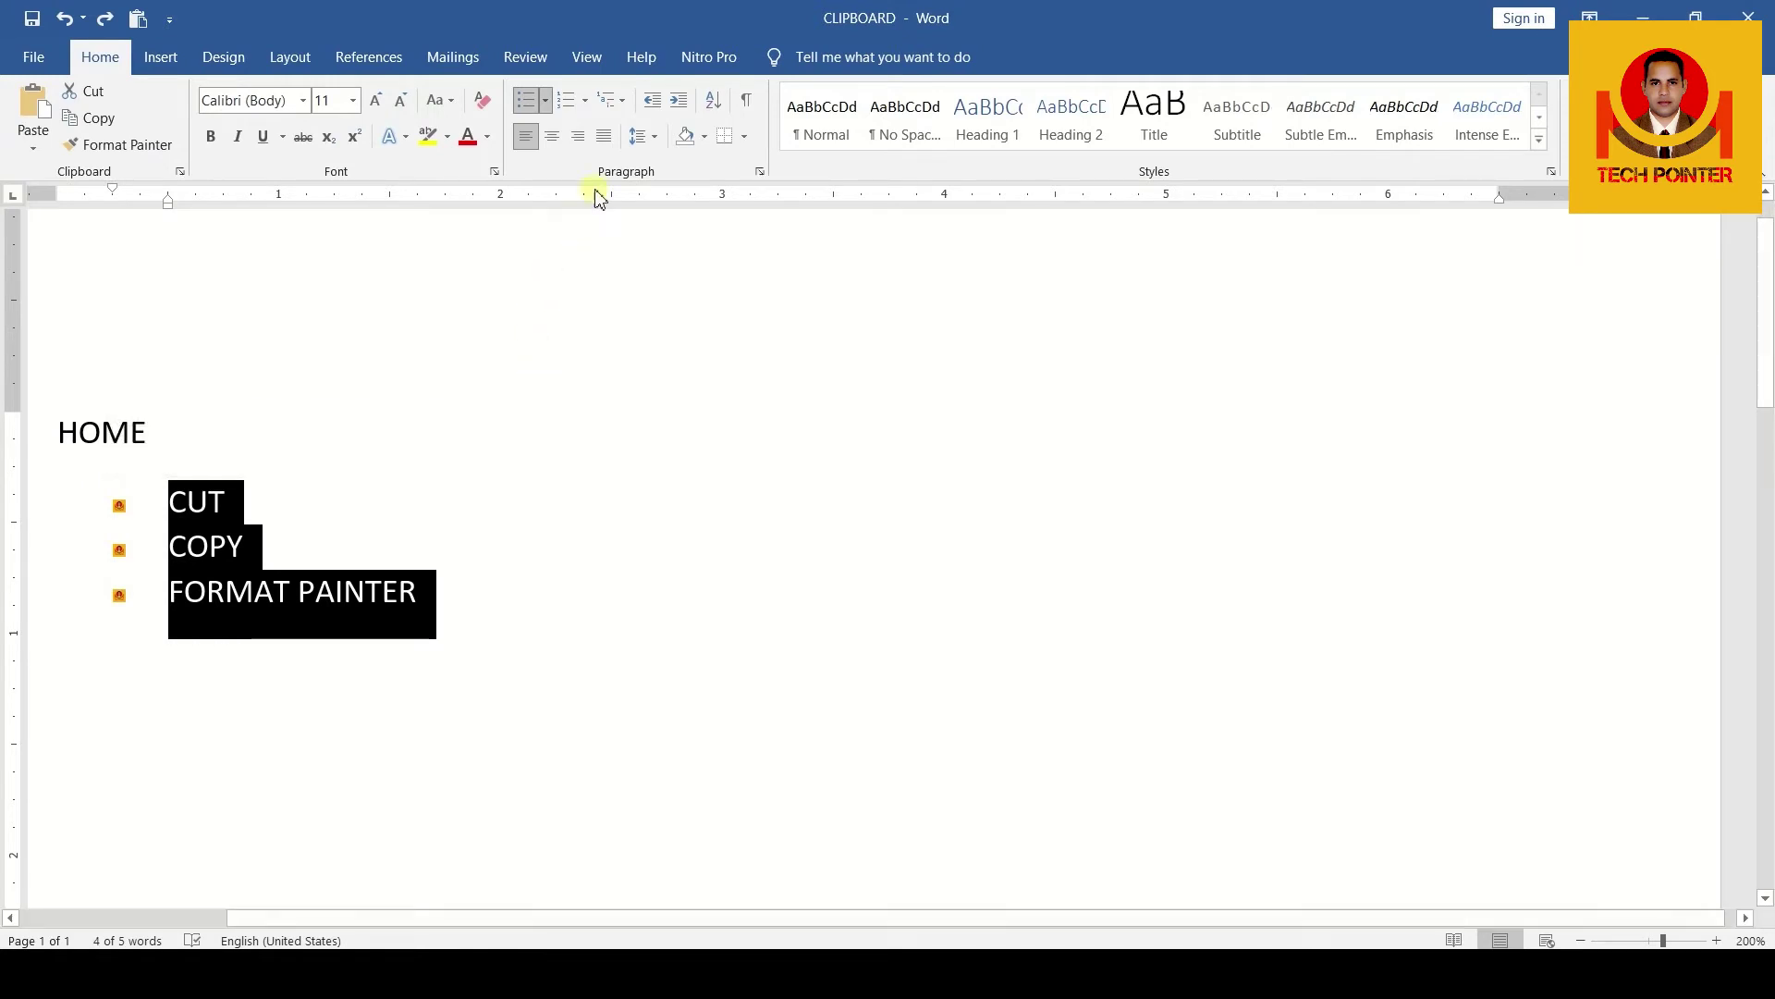
left_click(547, 100)
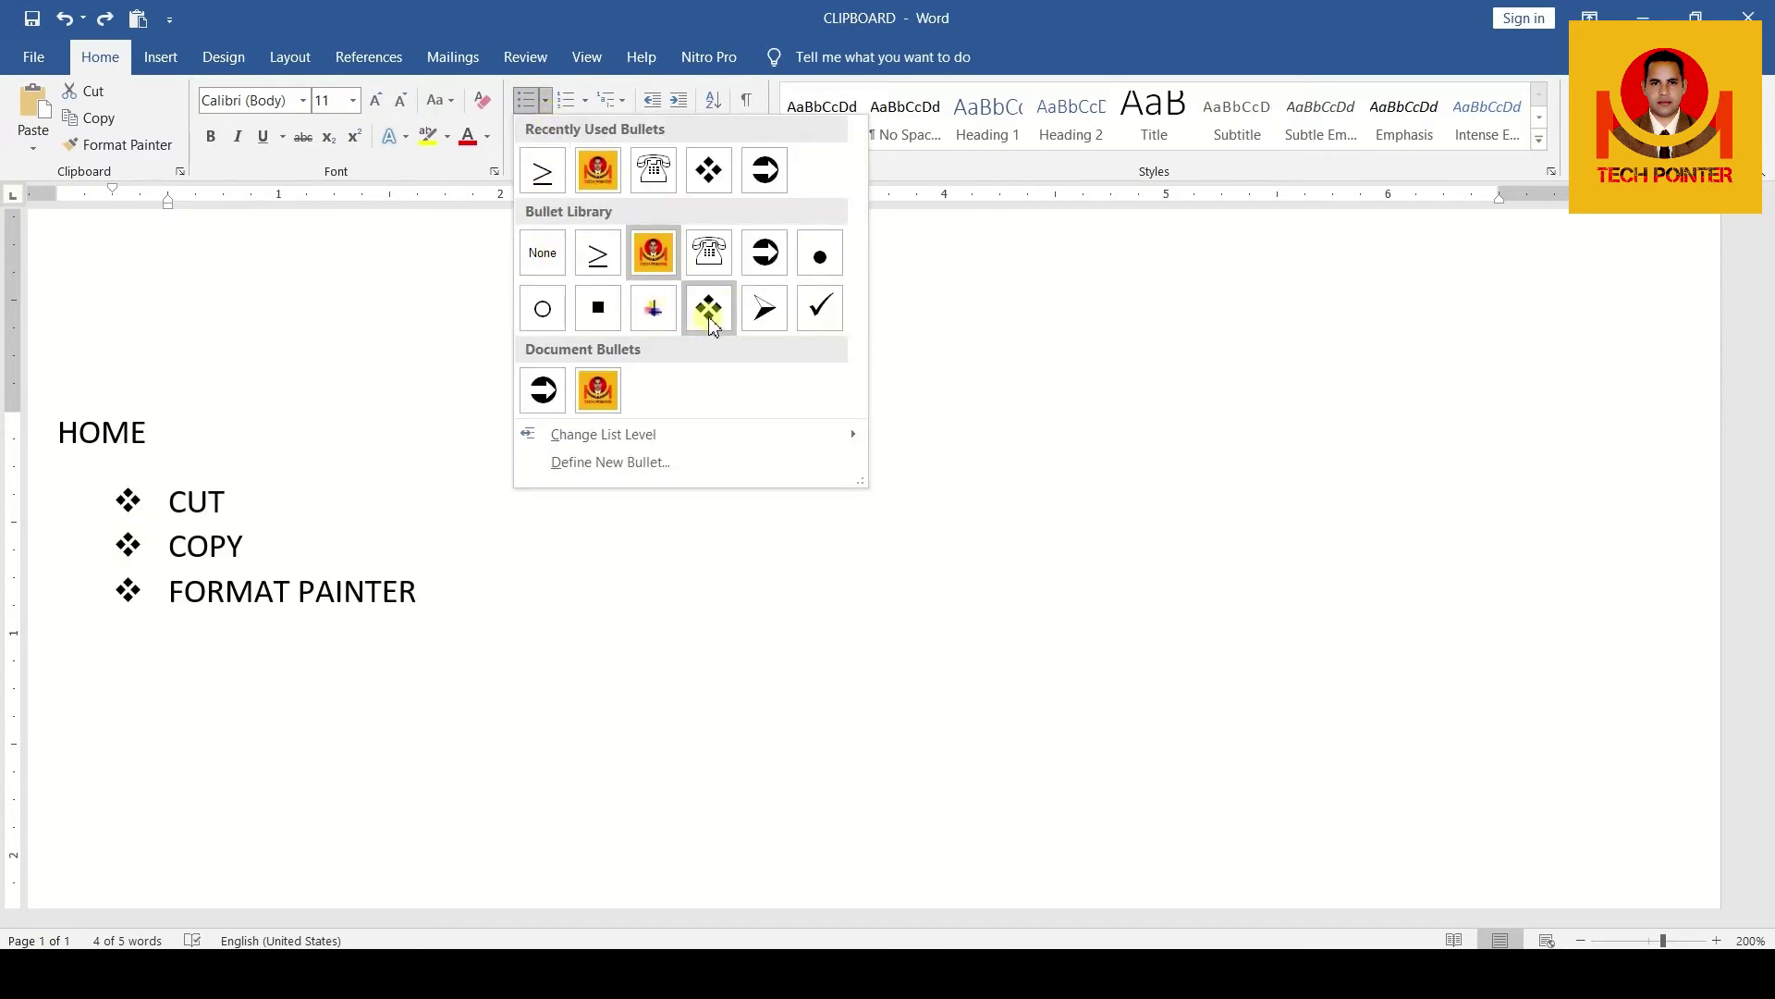
left_click(773, 264)
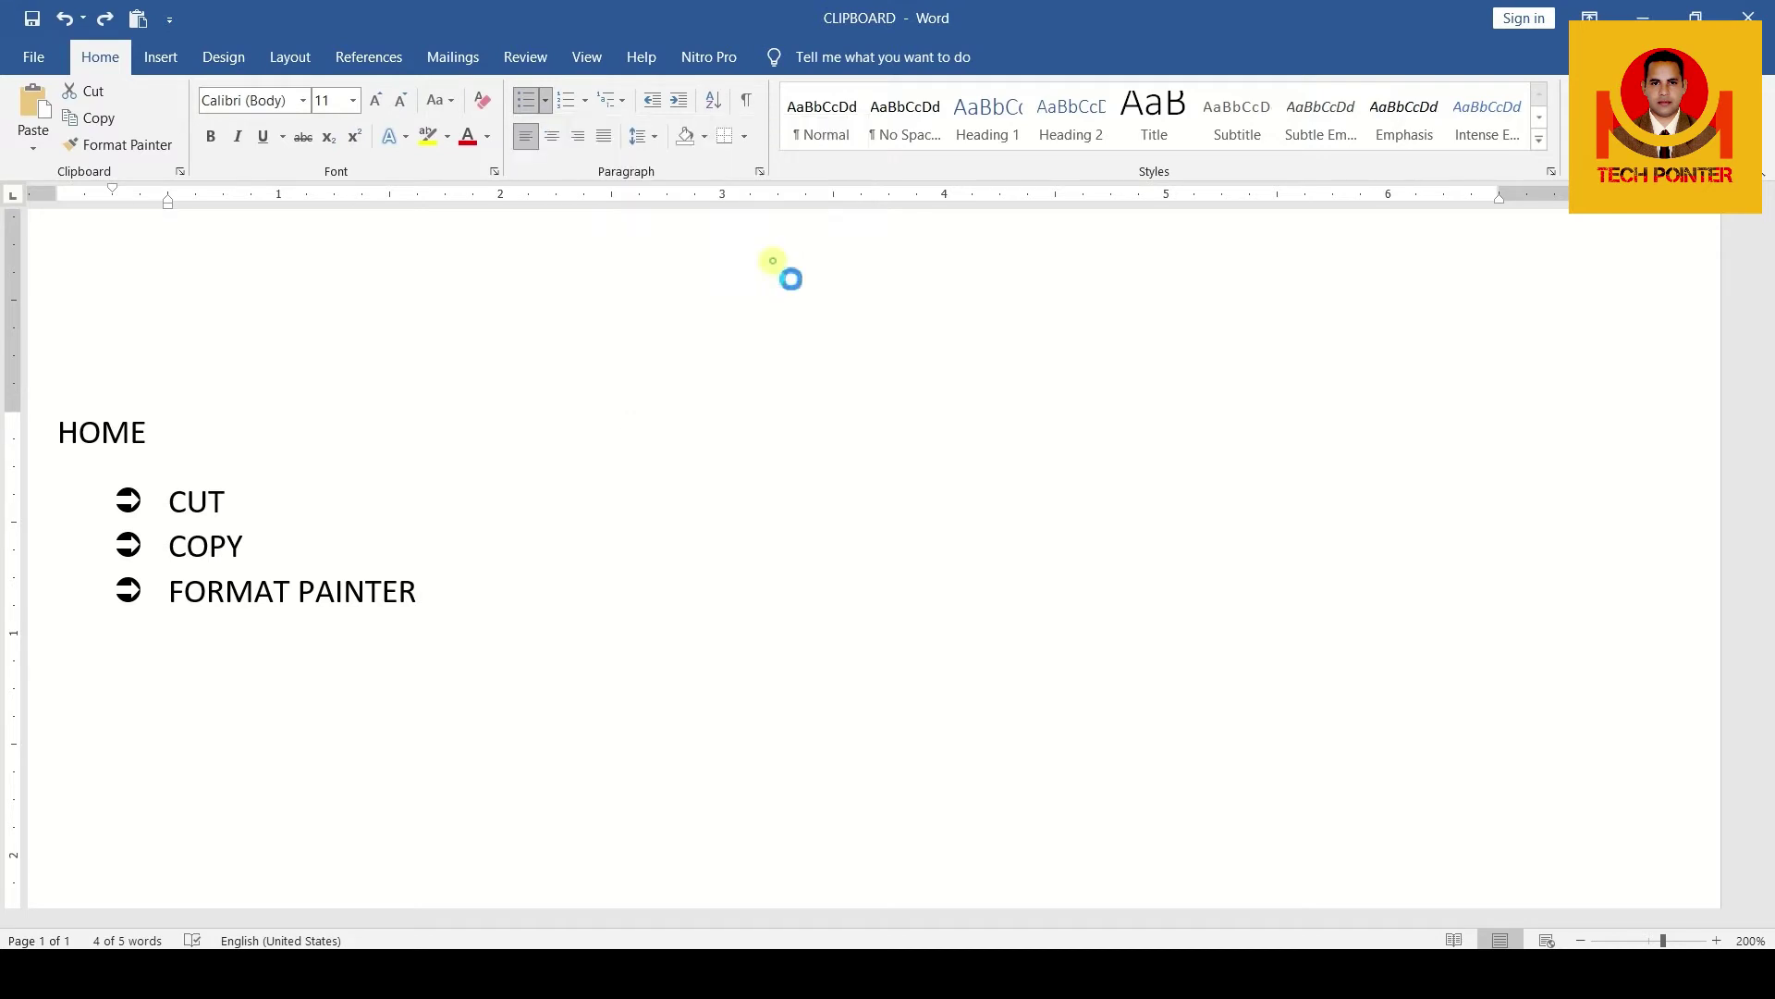
Define a new bullet for the selected list with the arrow symbol's font size set to 26 and its color to red
left_click(545, 100)
left_click(622, 473)
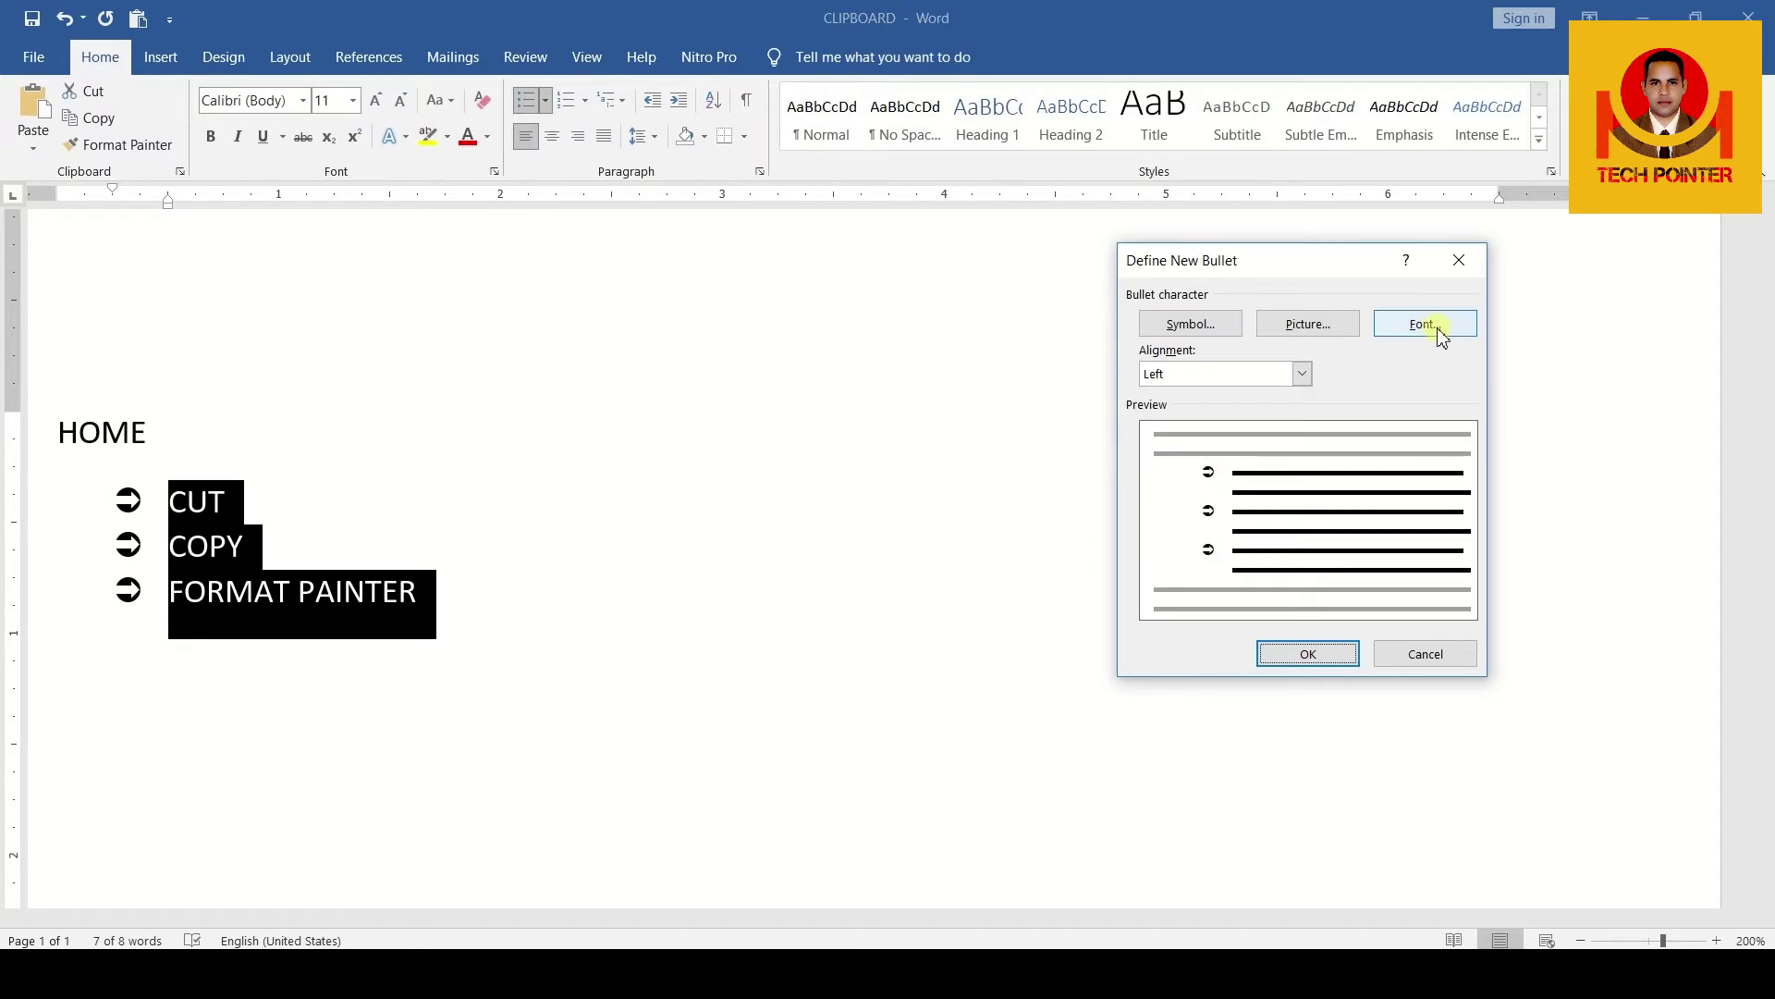
left_click(1439, 333)
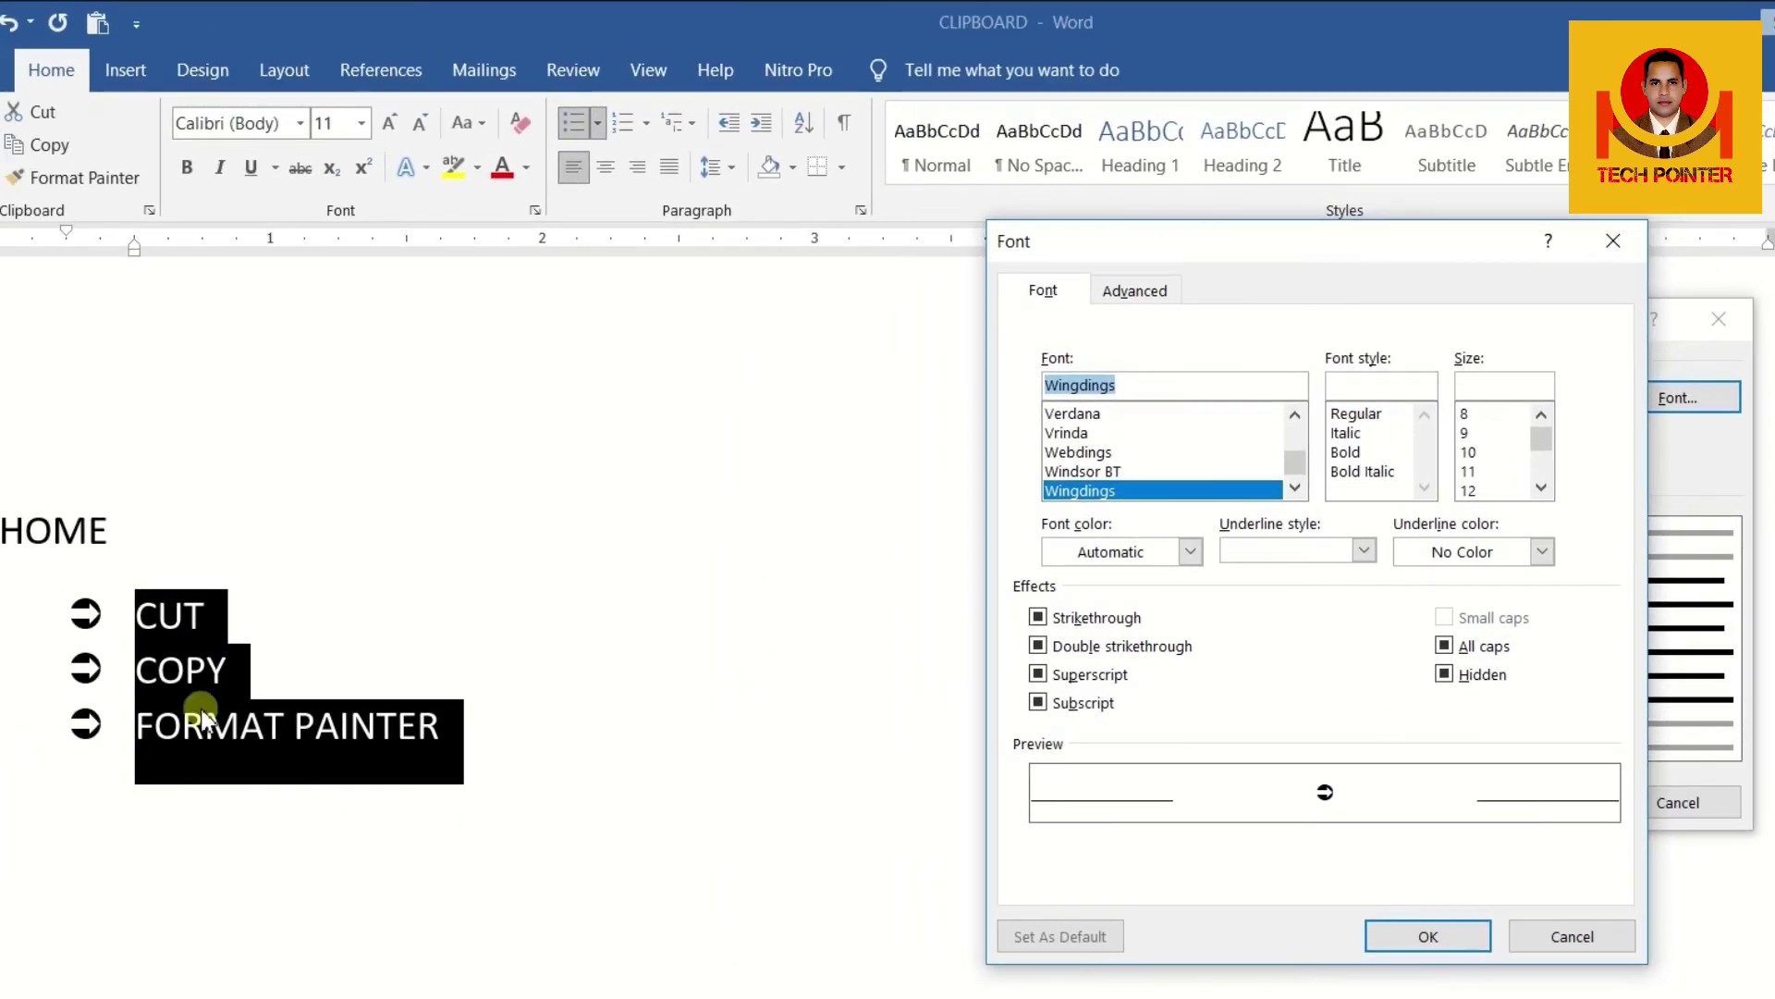
left_click(159, 631)
left_click_drag(1540, 440, 1542, 464)
left_click(1491, 488)
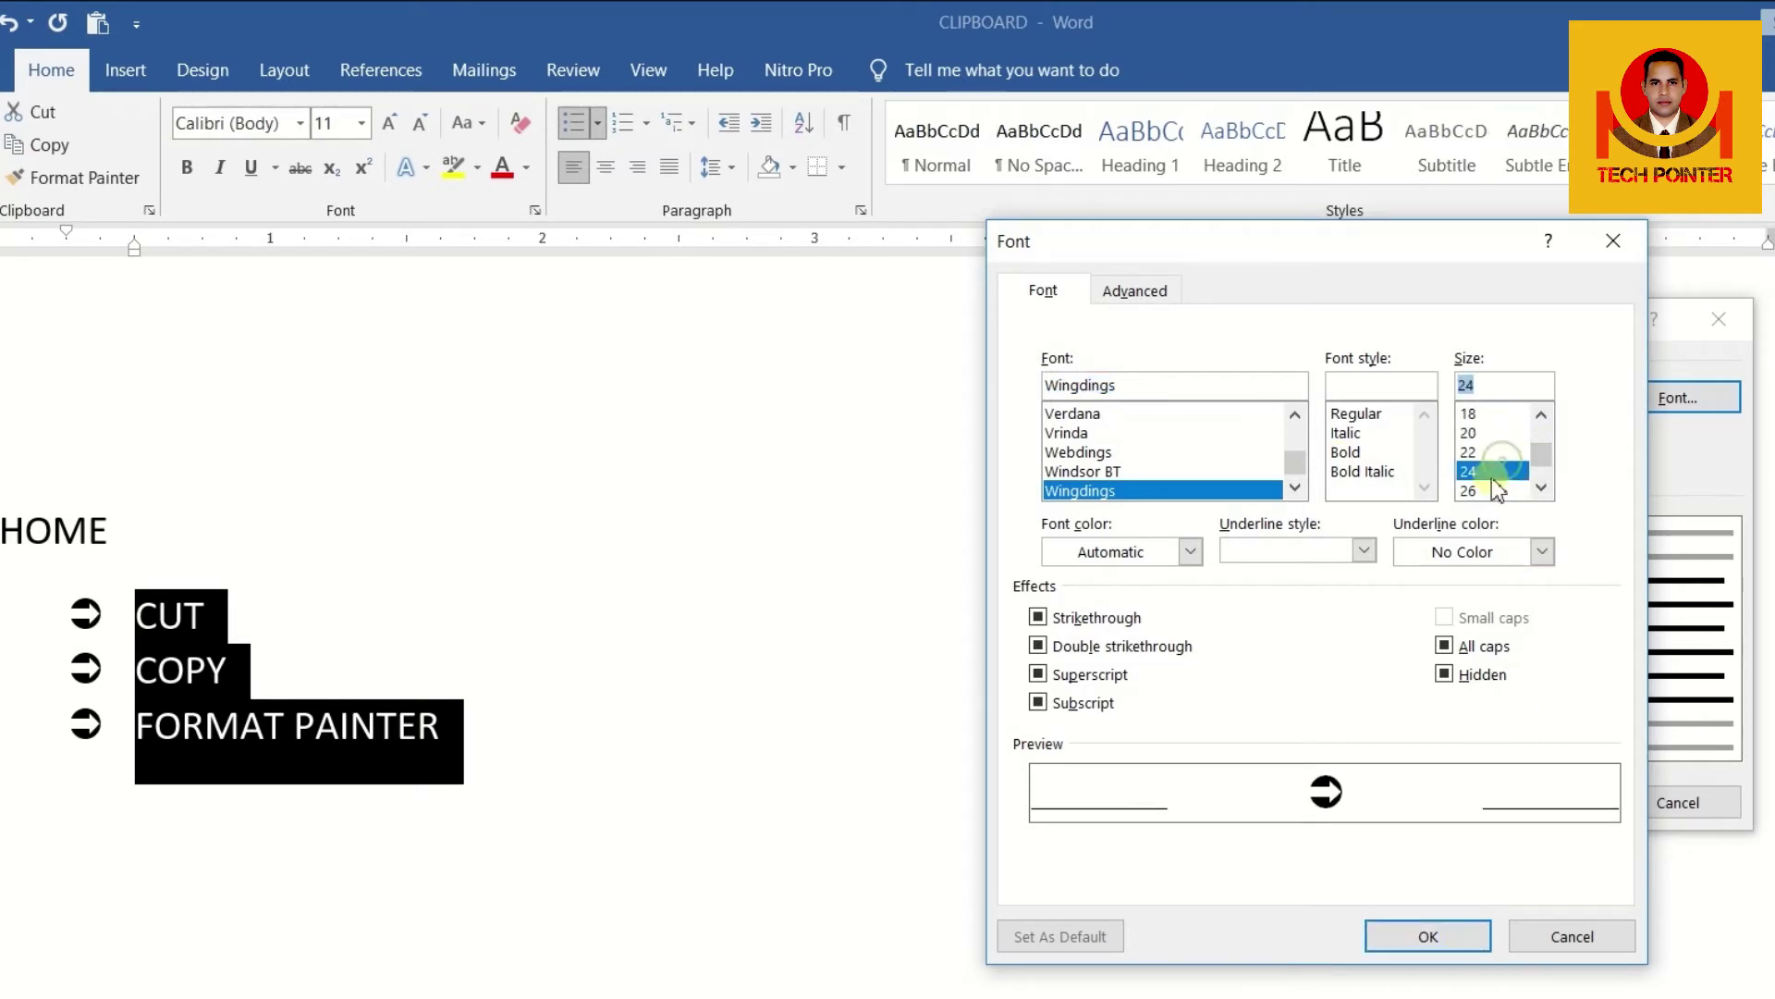
scroll(1539, 424, "up", 1)
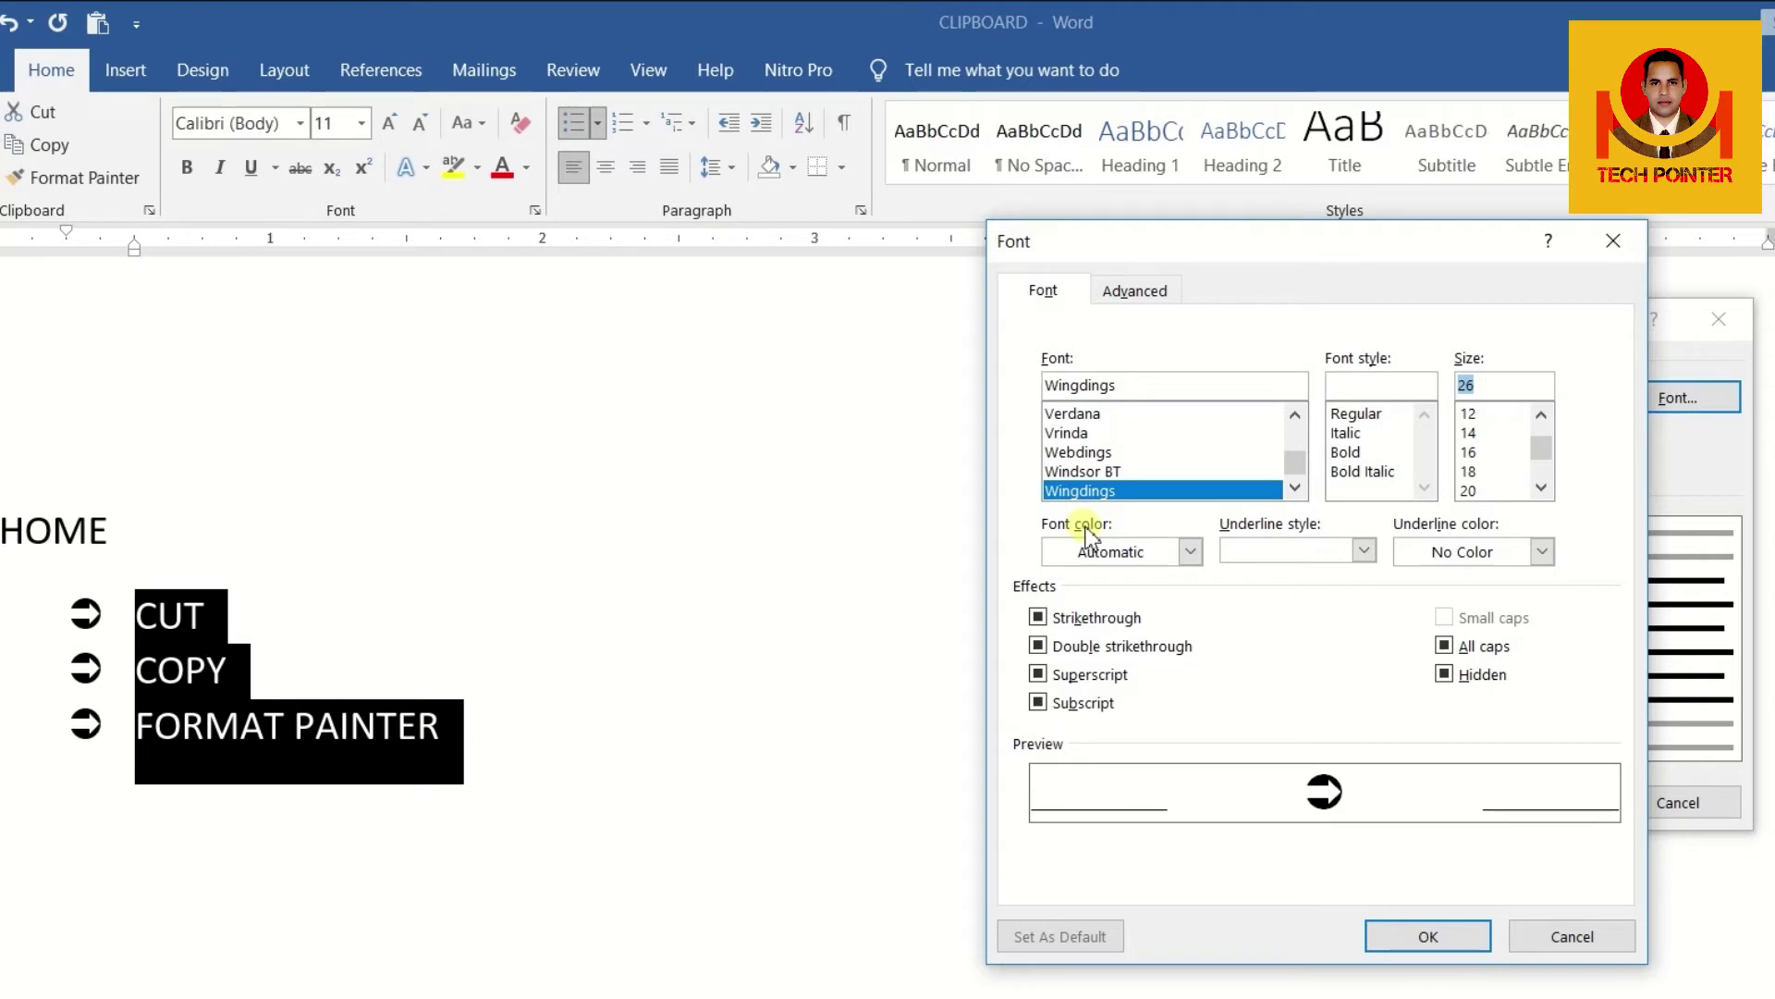
left_click(1191, 551)
left_click(1077, 805)
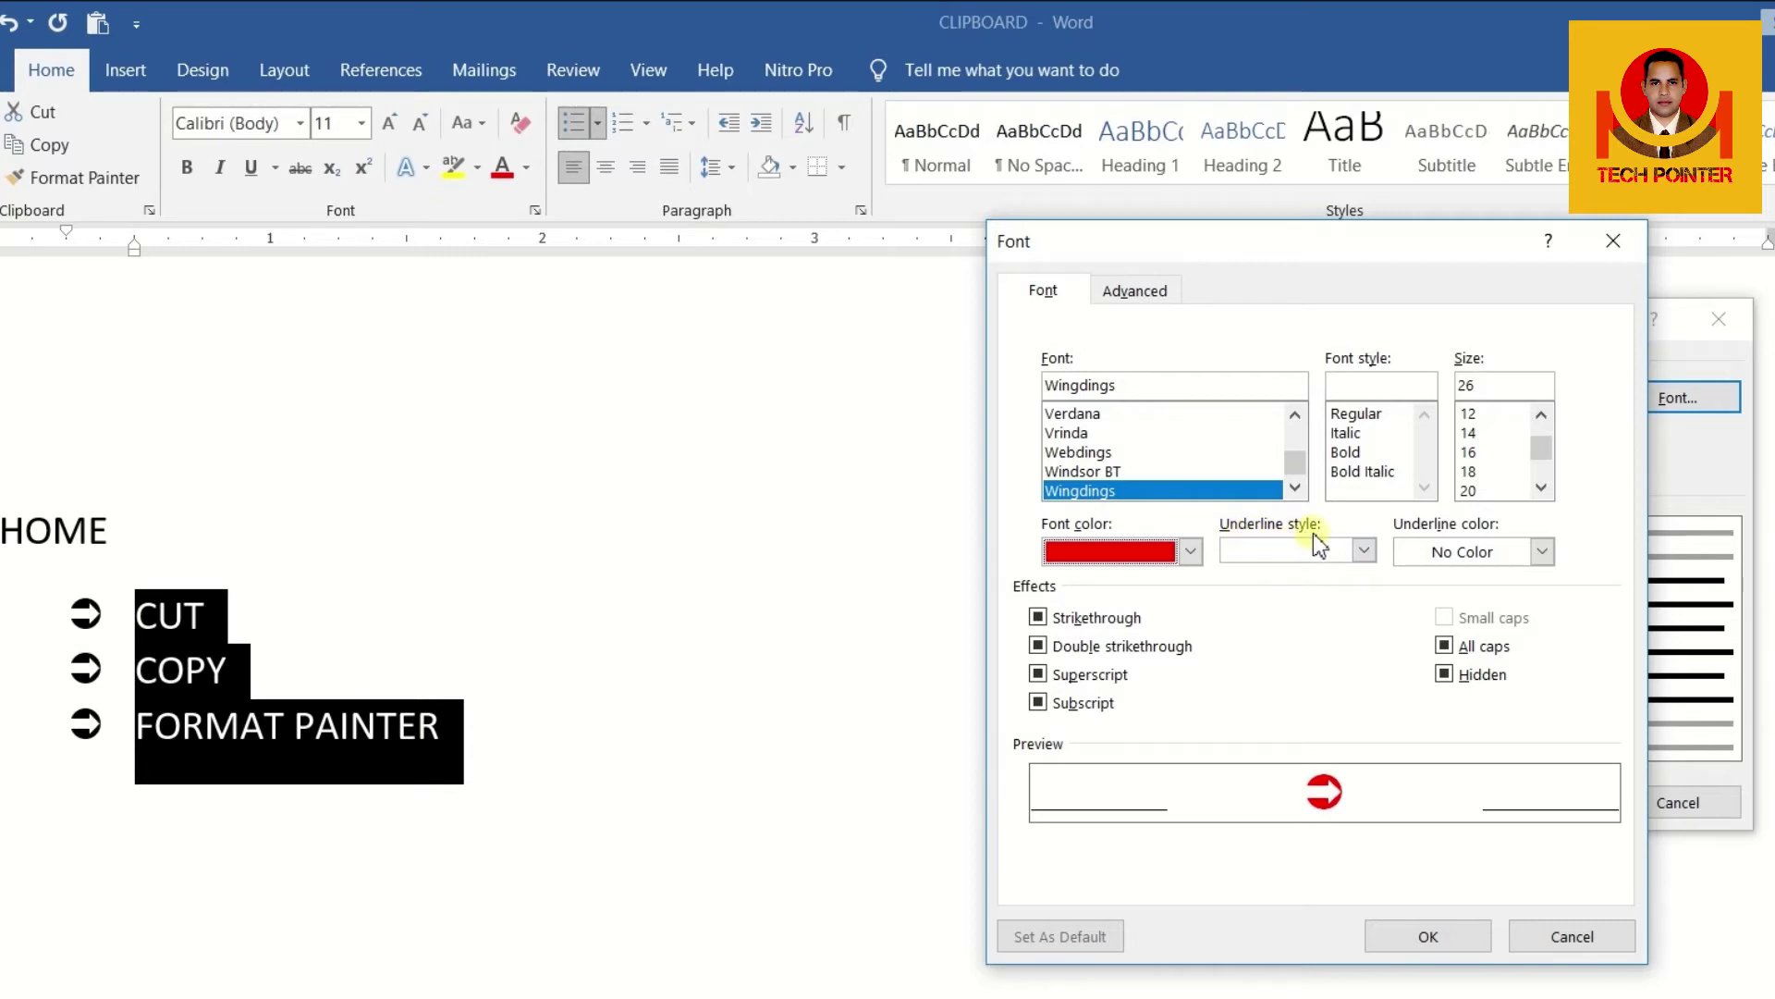
Give the bullet symbol a double underline in dark blue
left_click(1365, 551)
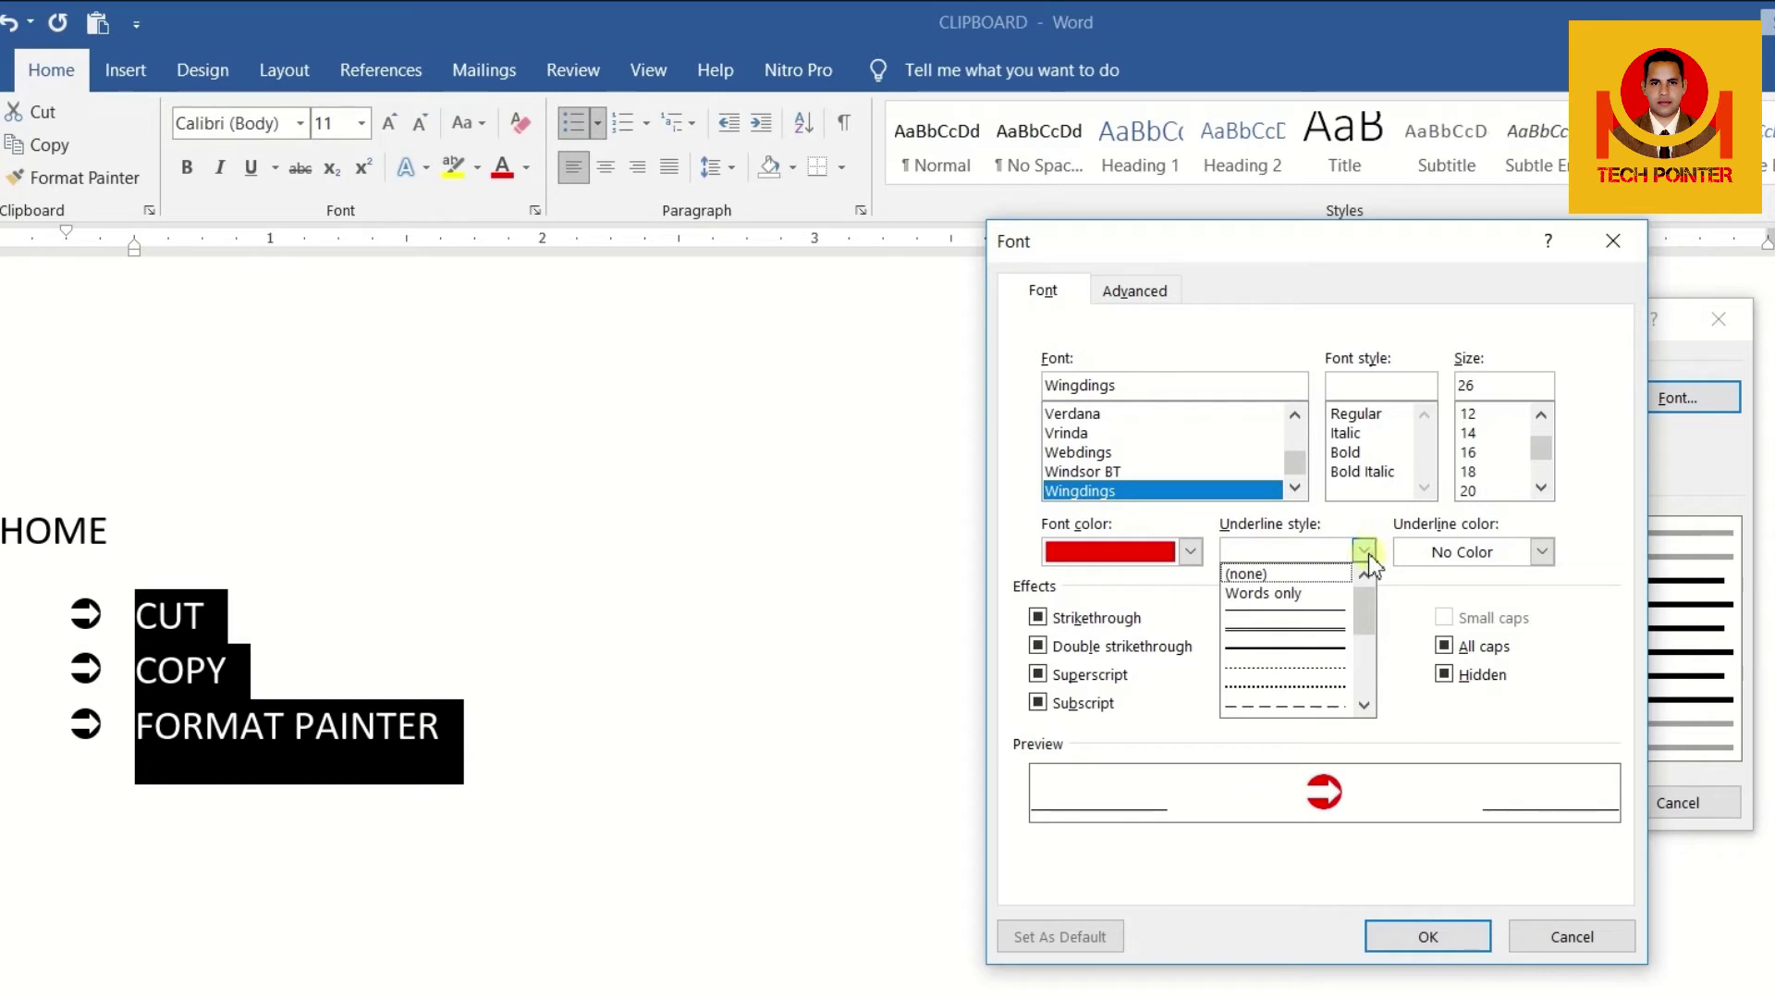
left_click(1312, 632)
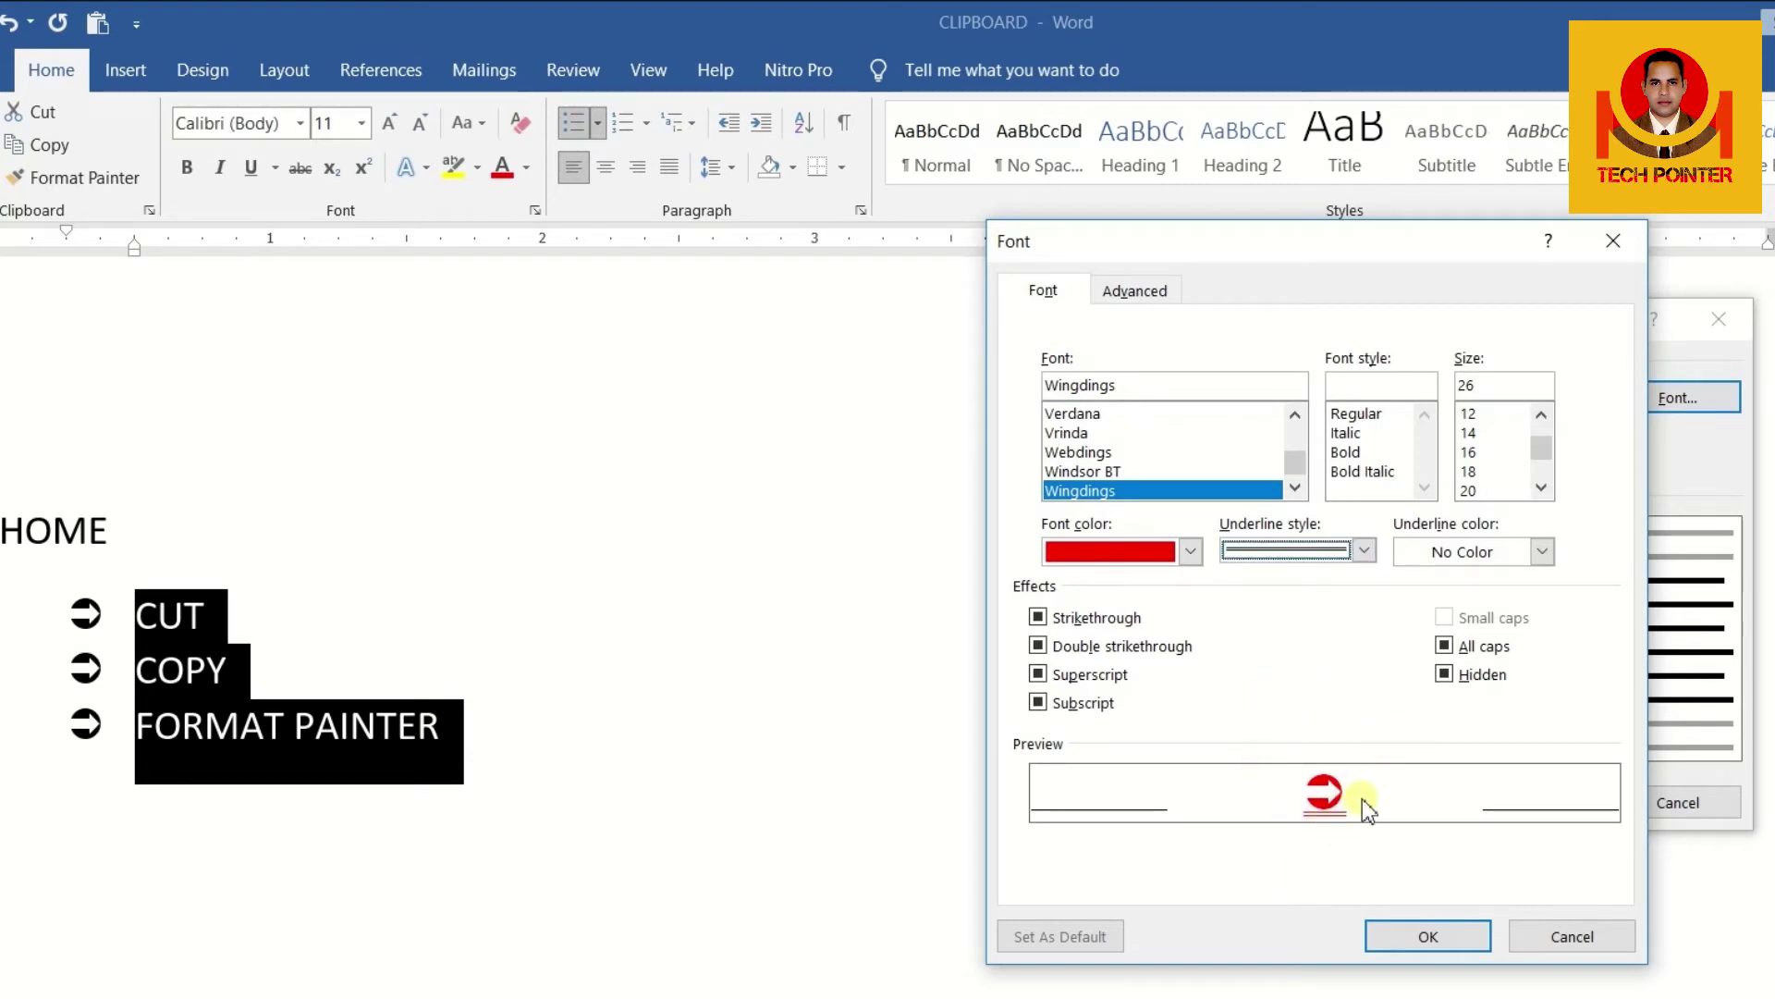
left_click(1542, 553)
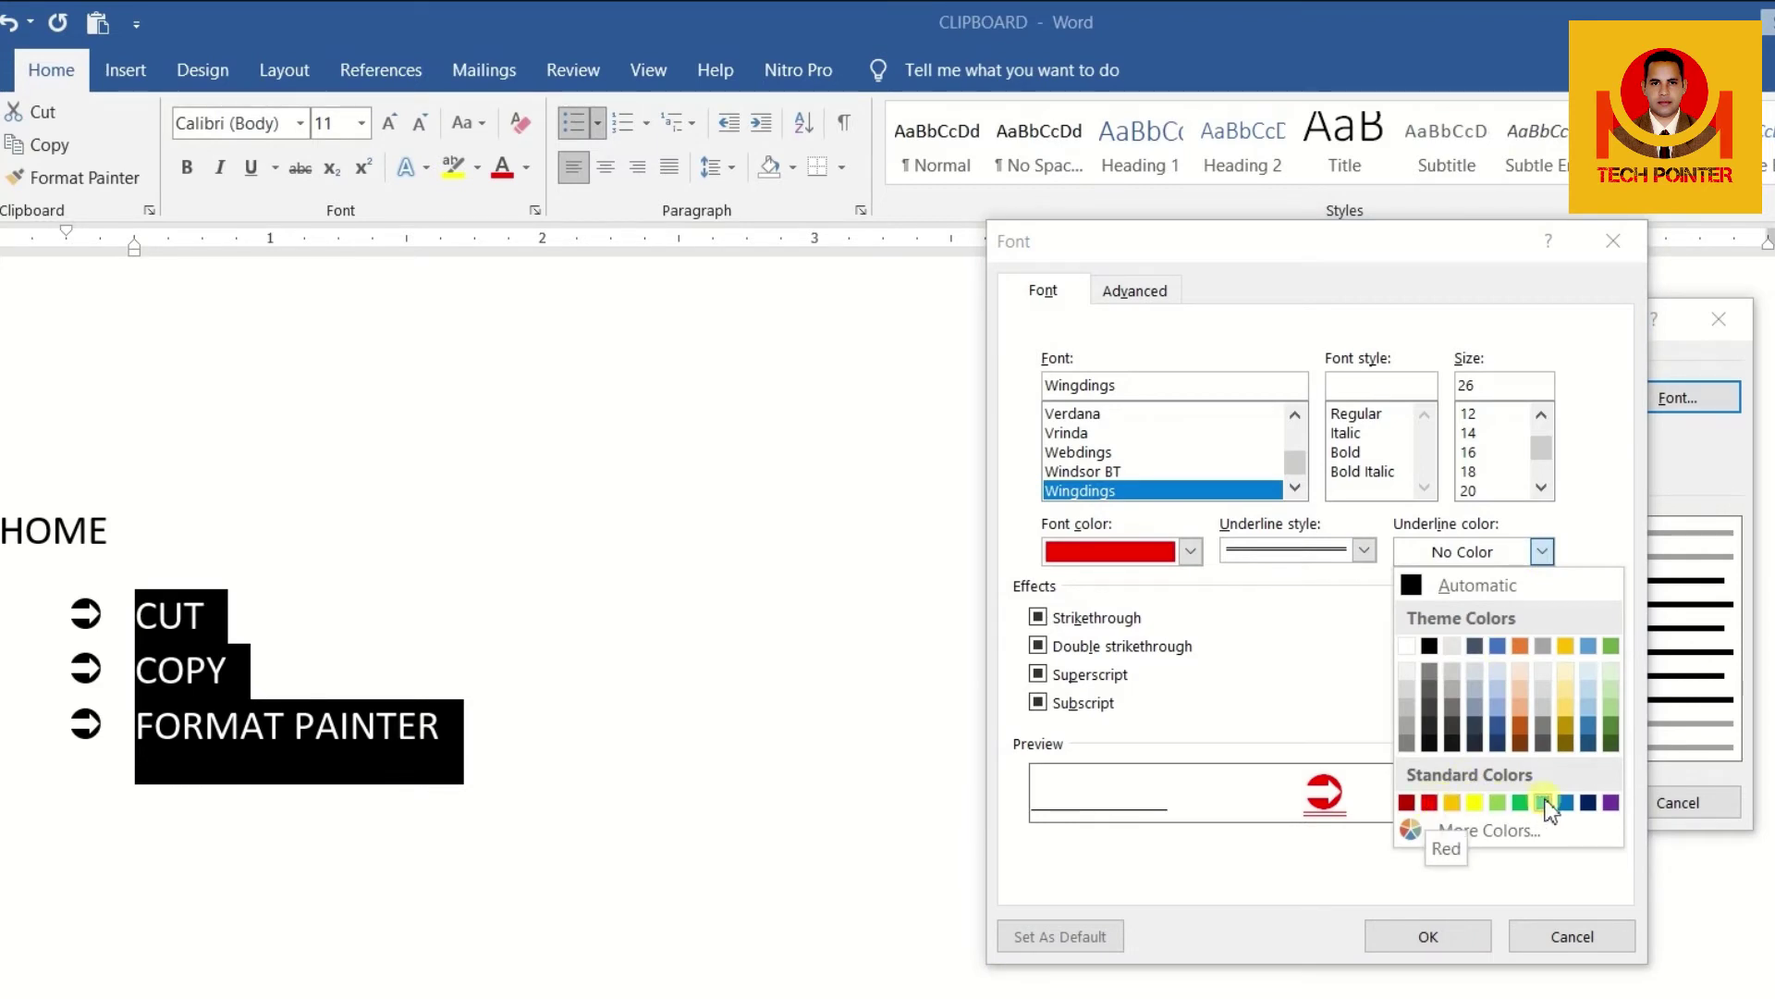
left_click(1588, 803)
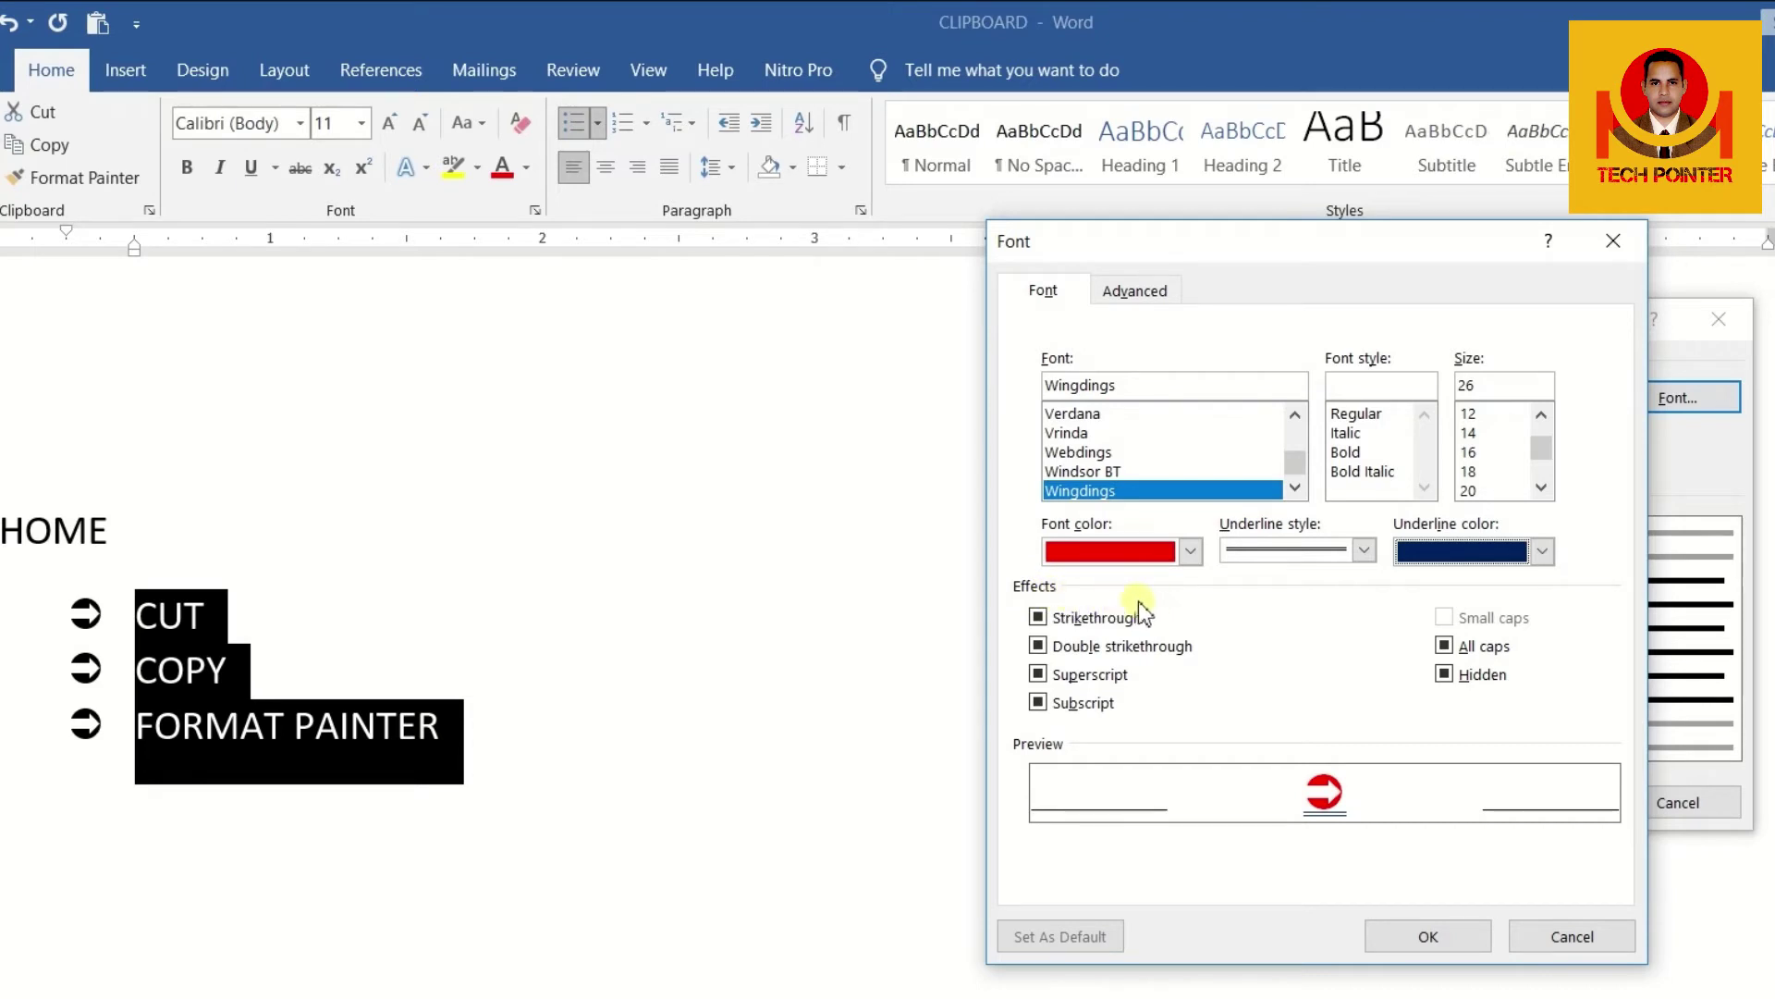
Try the strikethrough, double strikethrough and superscript effects on the bullet symbol, and clear them again
left_click(1039, 618)
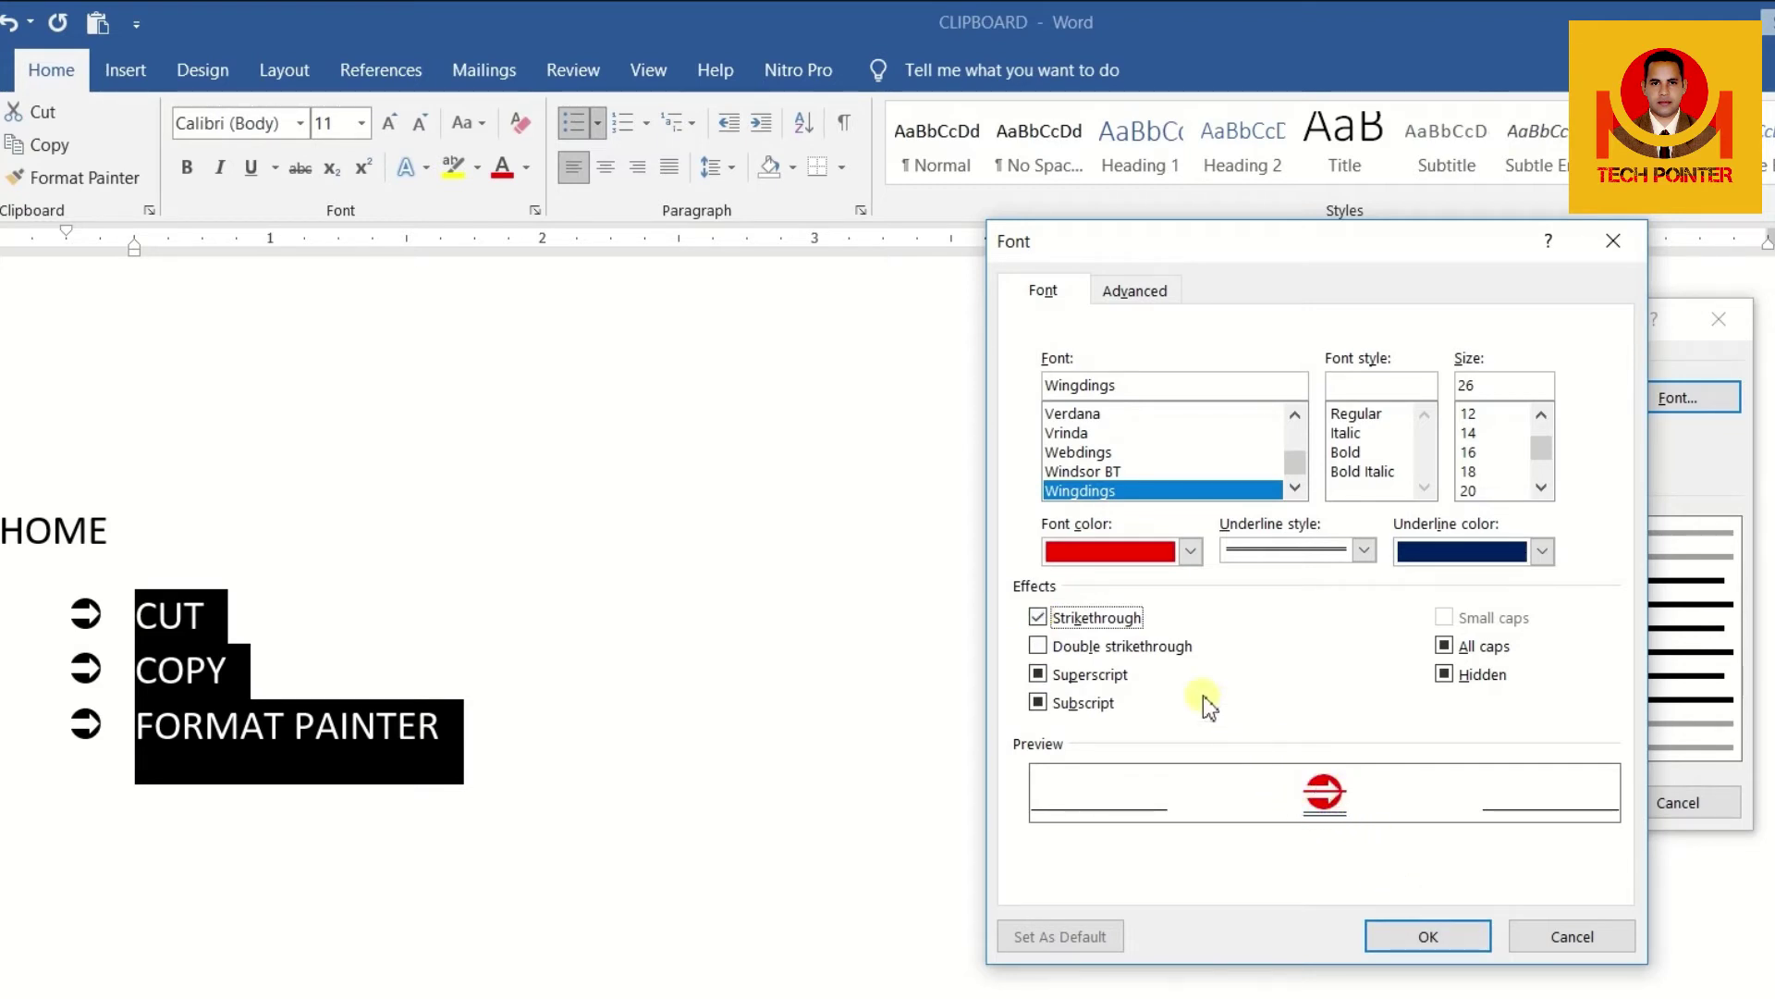
left_click(1038, 647)
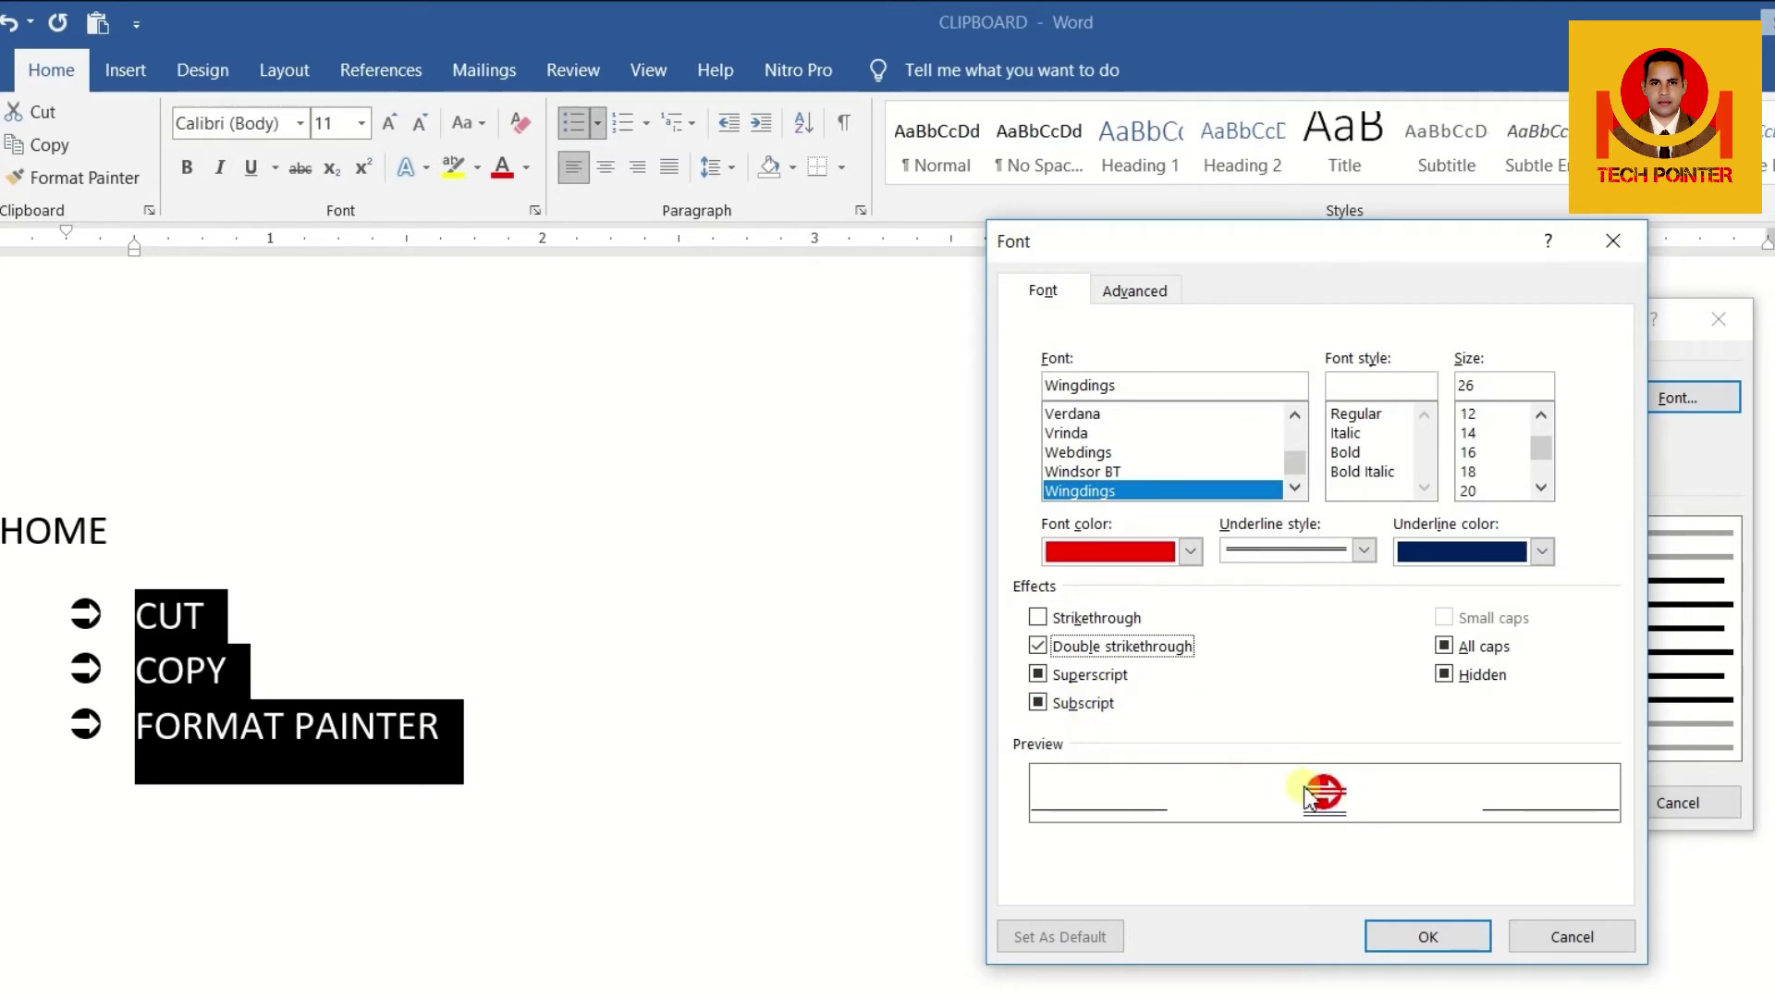
left_click(1039, 675)
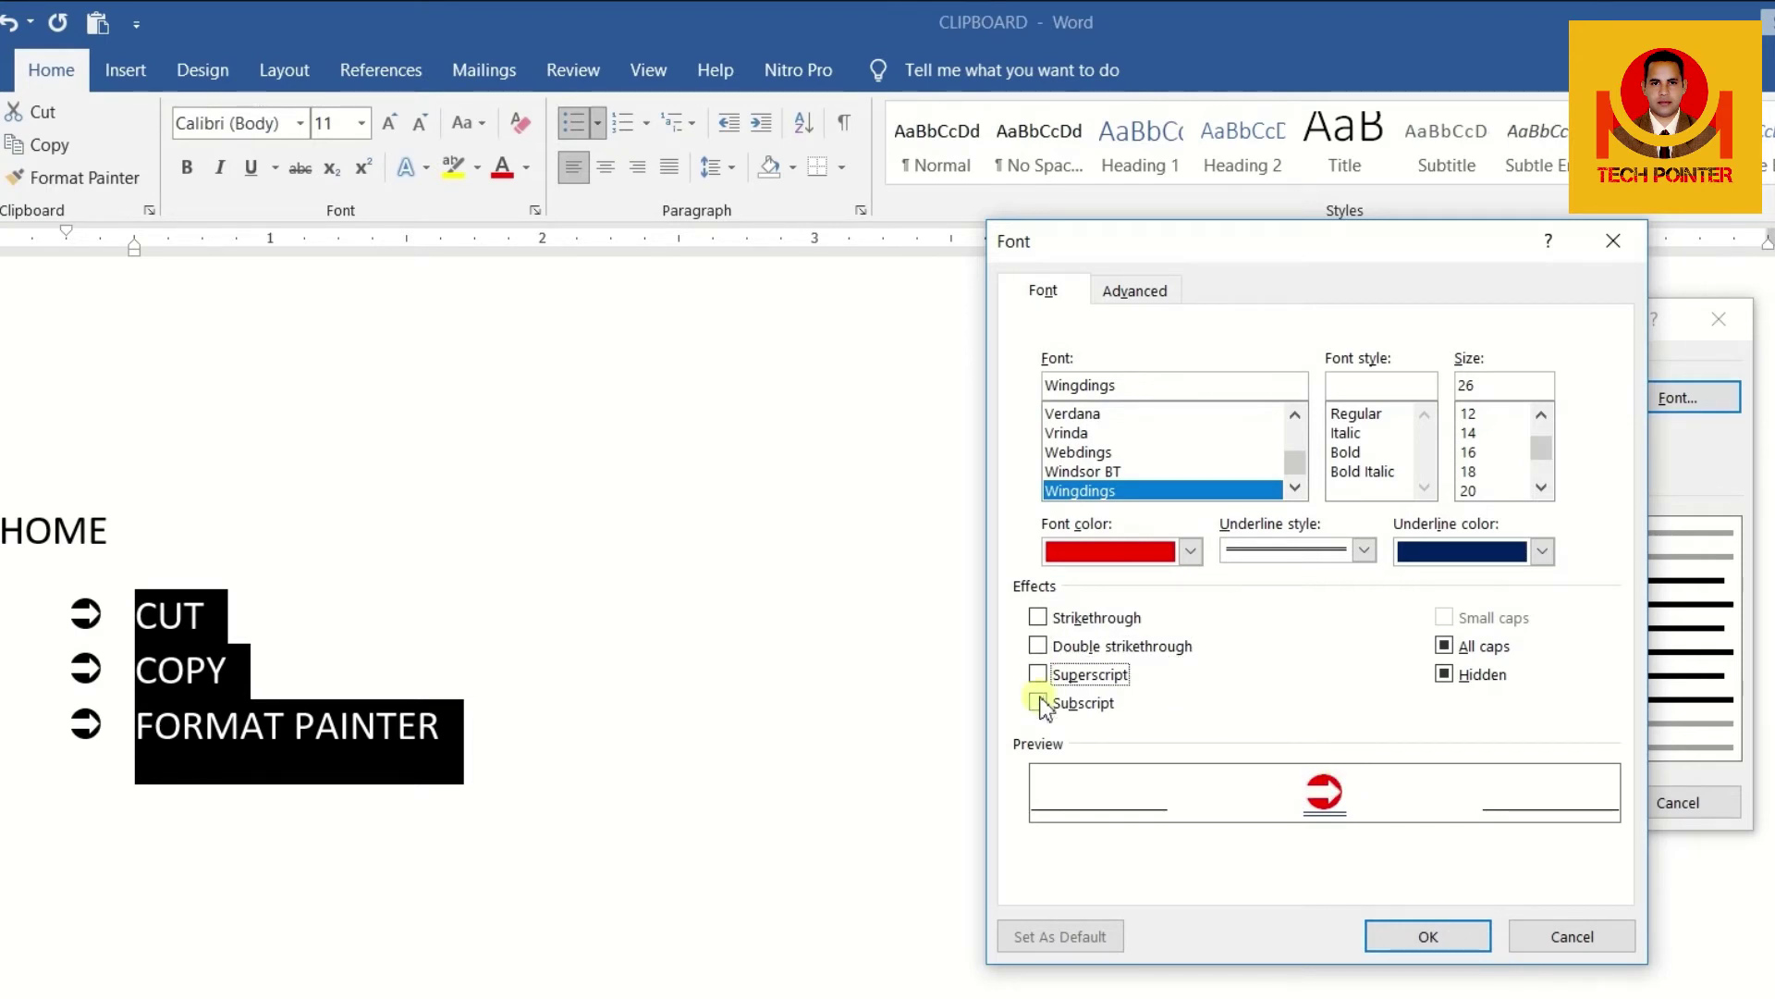
left_click(1039, 674)
left_click(1038, 675)
left_click(1039, 674)
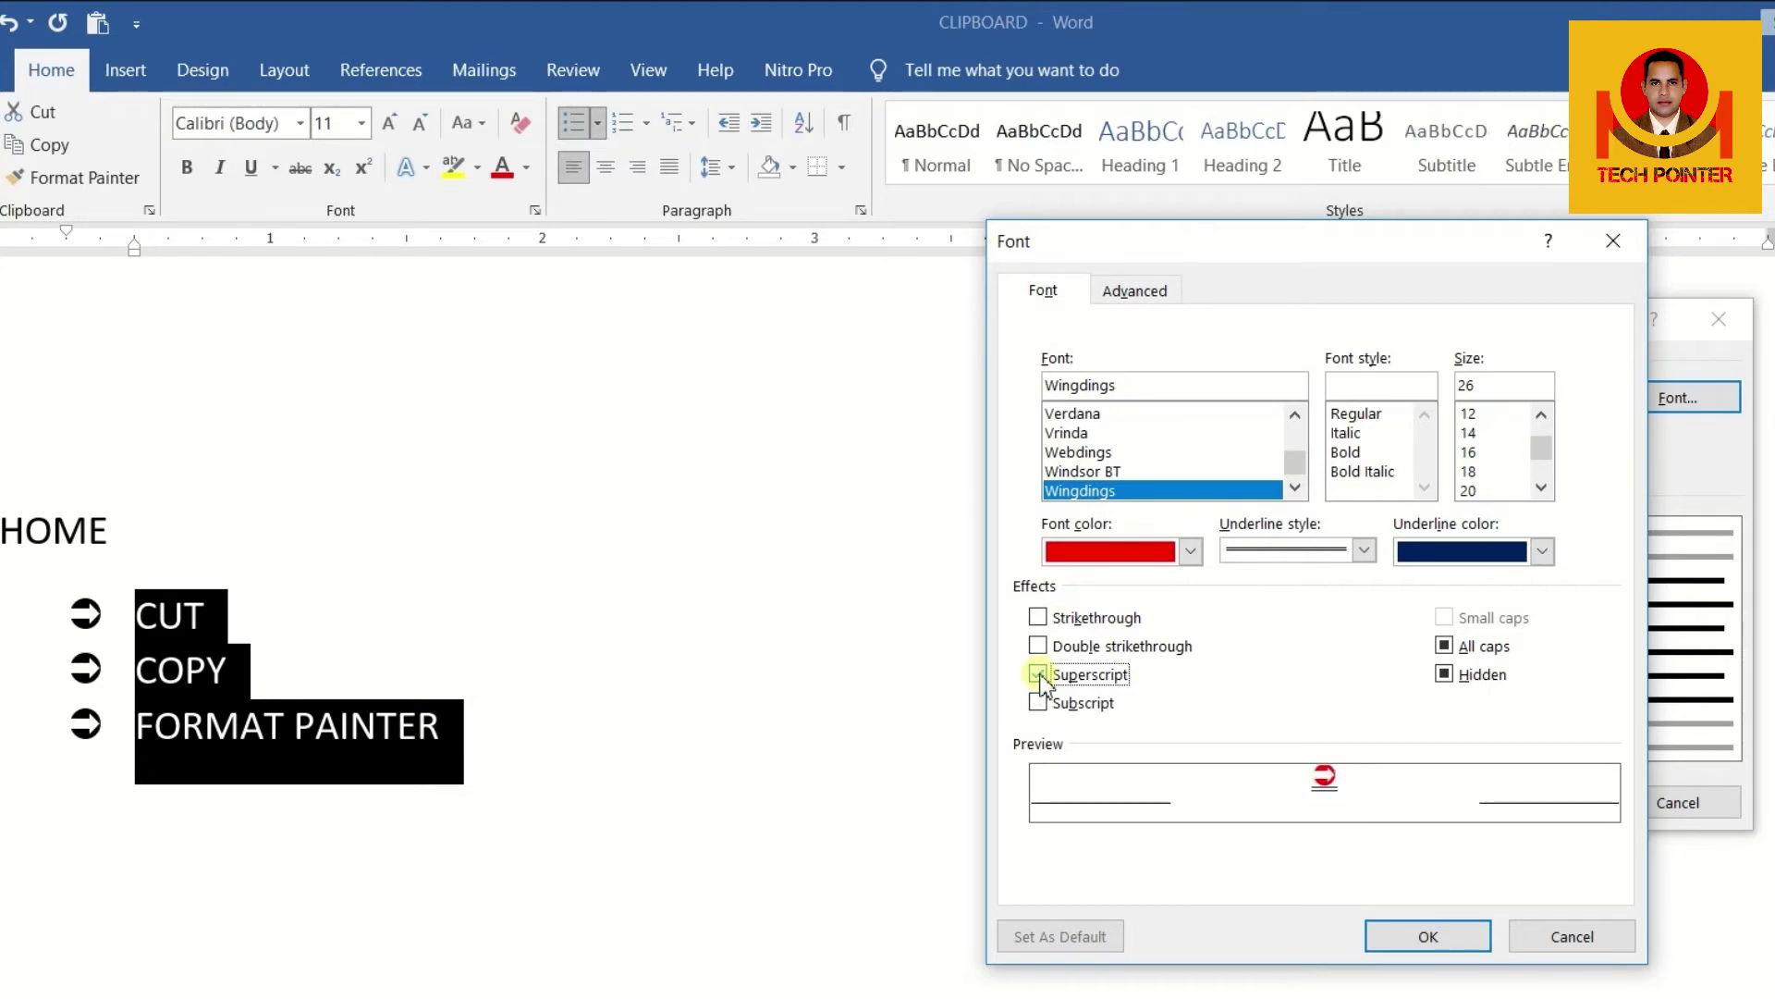
left_click(1039, 675)
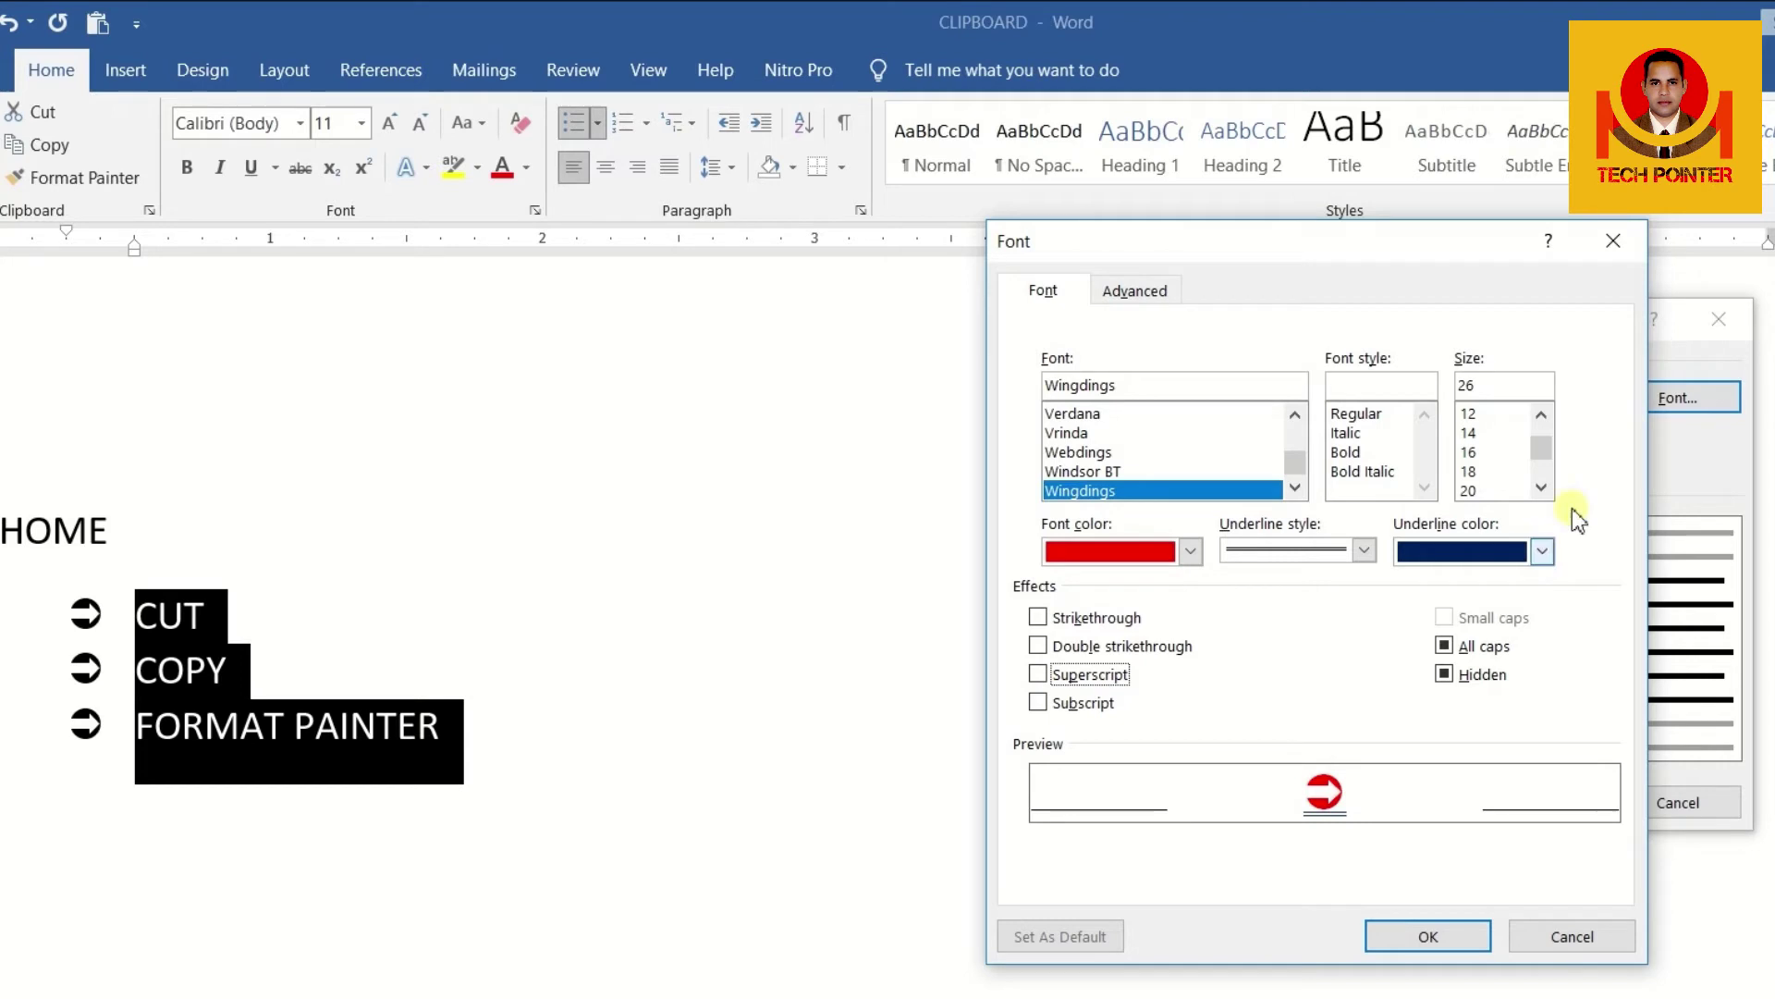
Apply the red, double-underlined arrow bullet to the CUT, COPY and FORMAT PAINTER items and deselect the list
left_click(1427, 937)
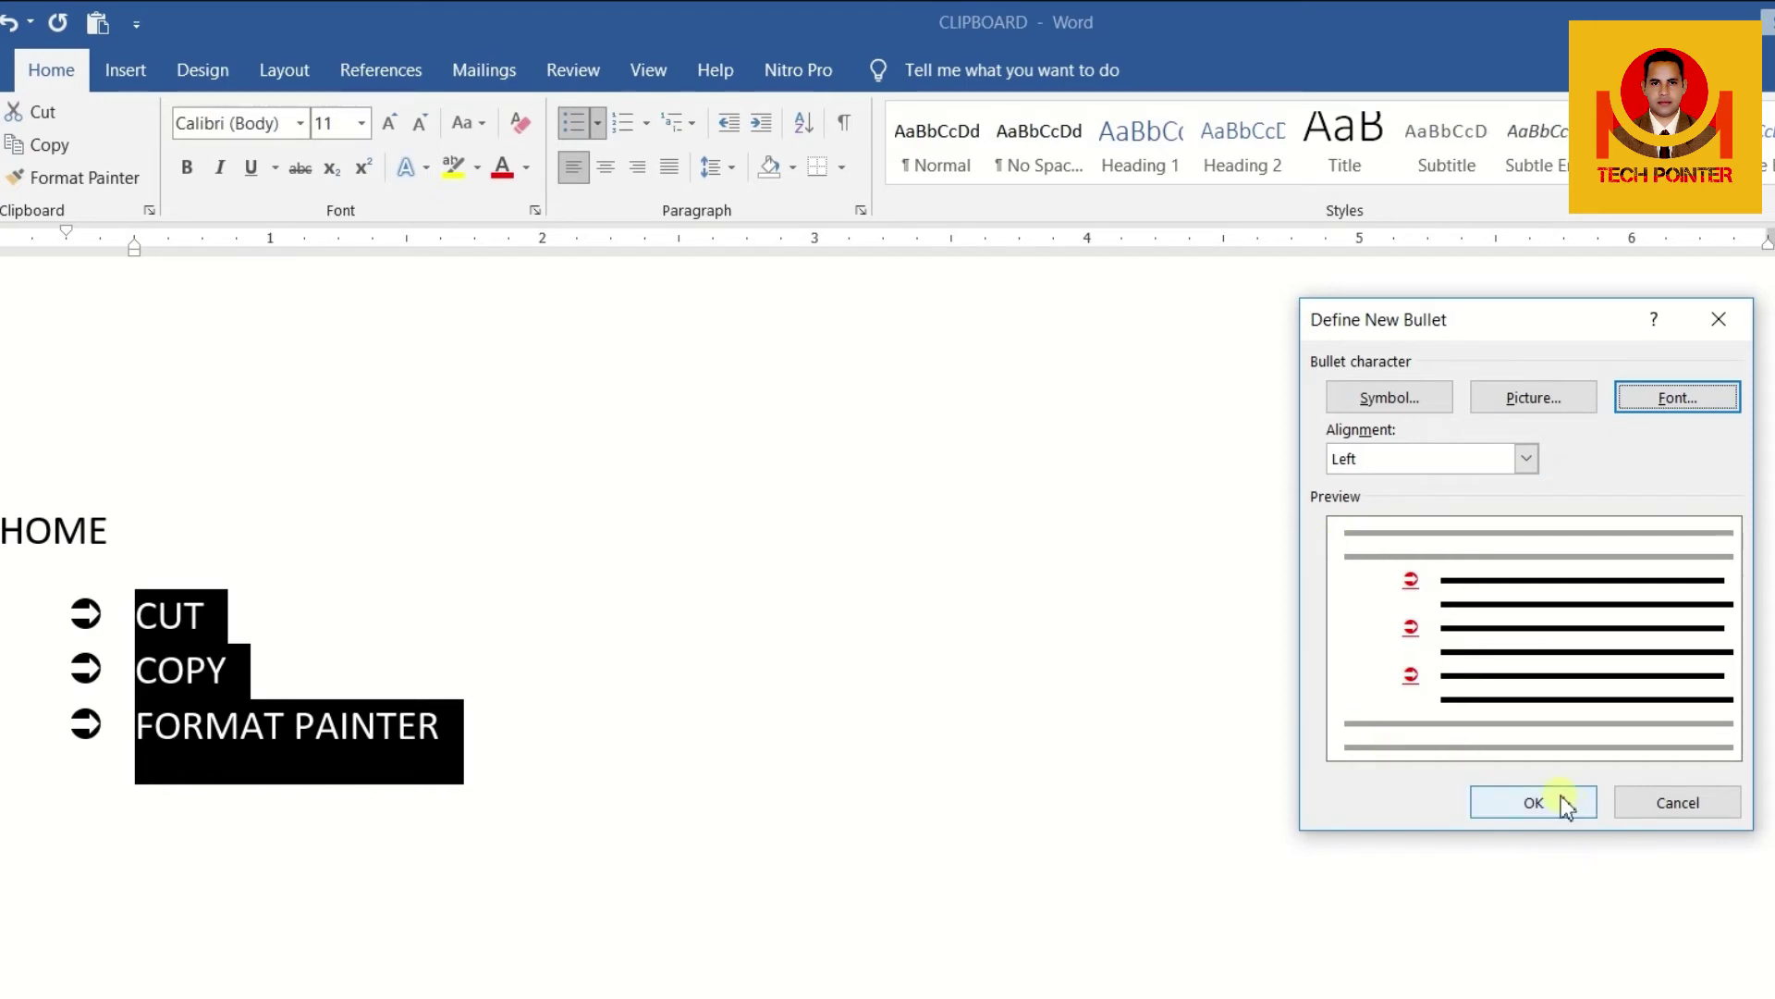
left_click(1576, 814)
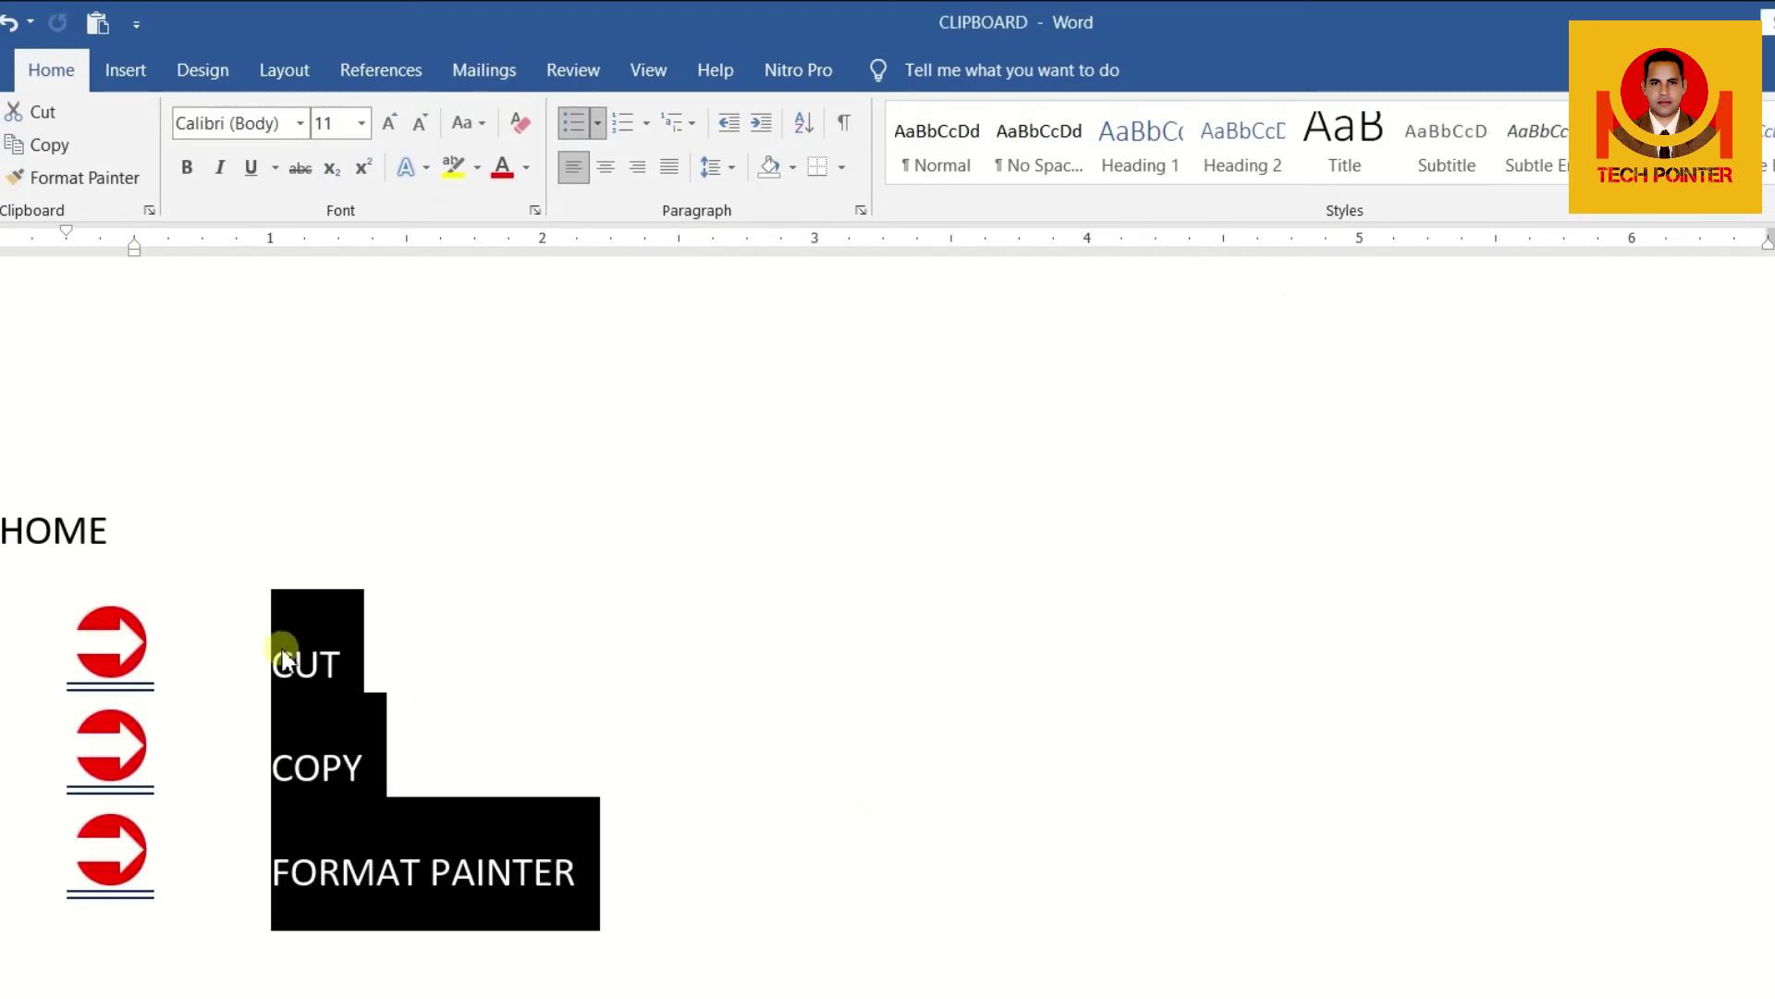
left_click(250, 638)
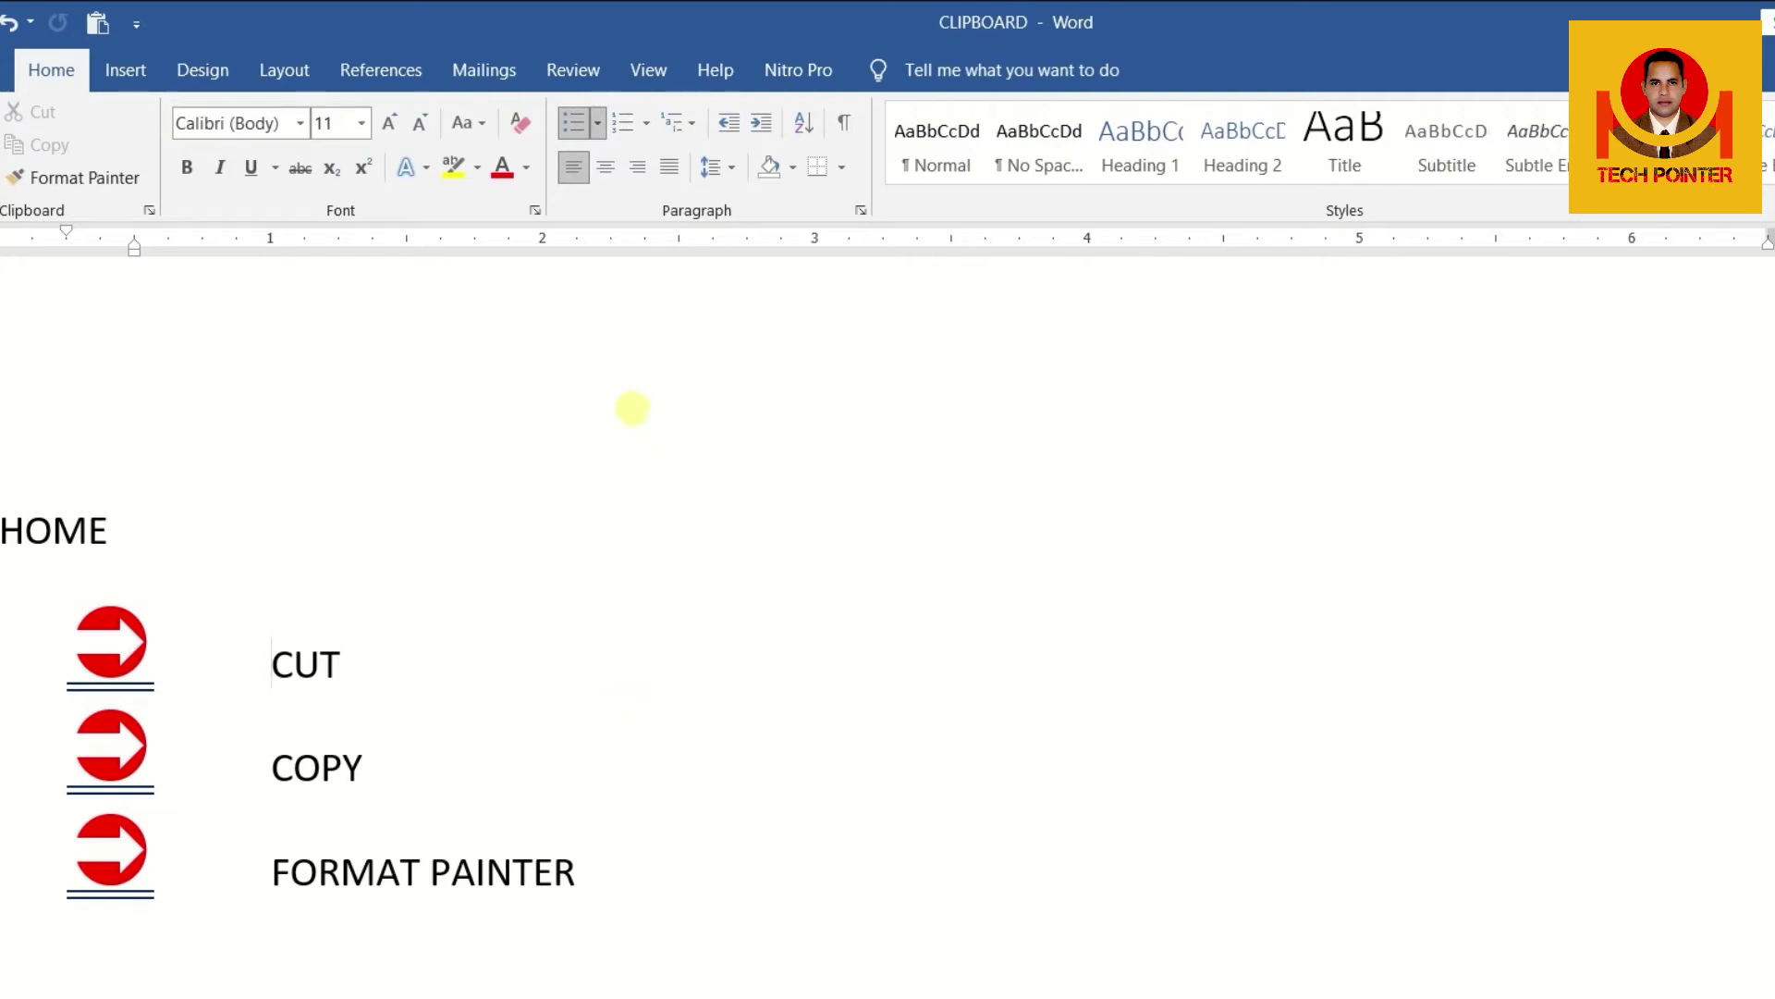
Try the Centered and Right alignments for the list's bullet, and set the alignment back to Left
left_click(598, 123)
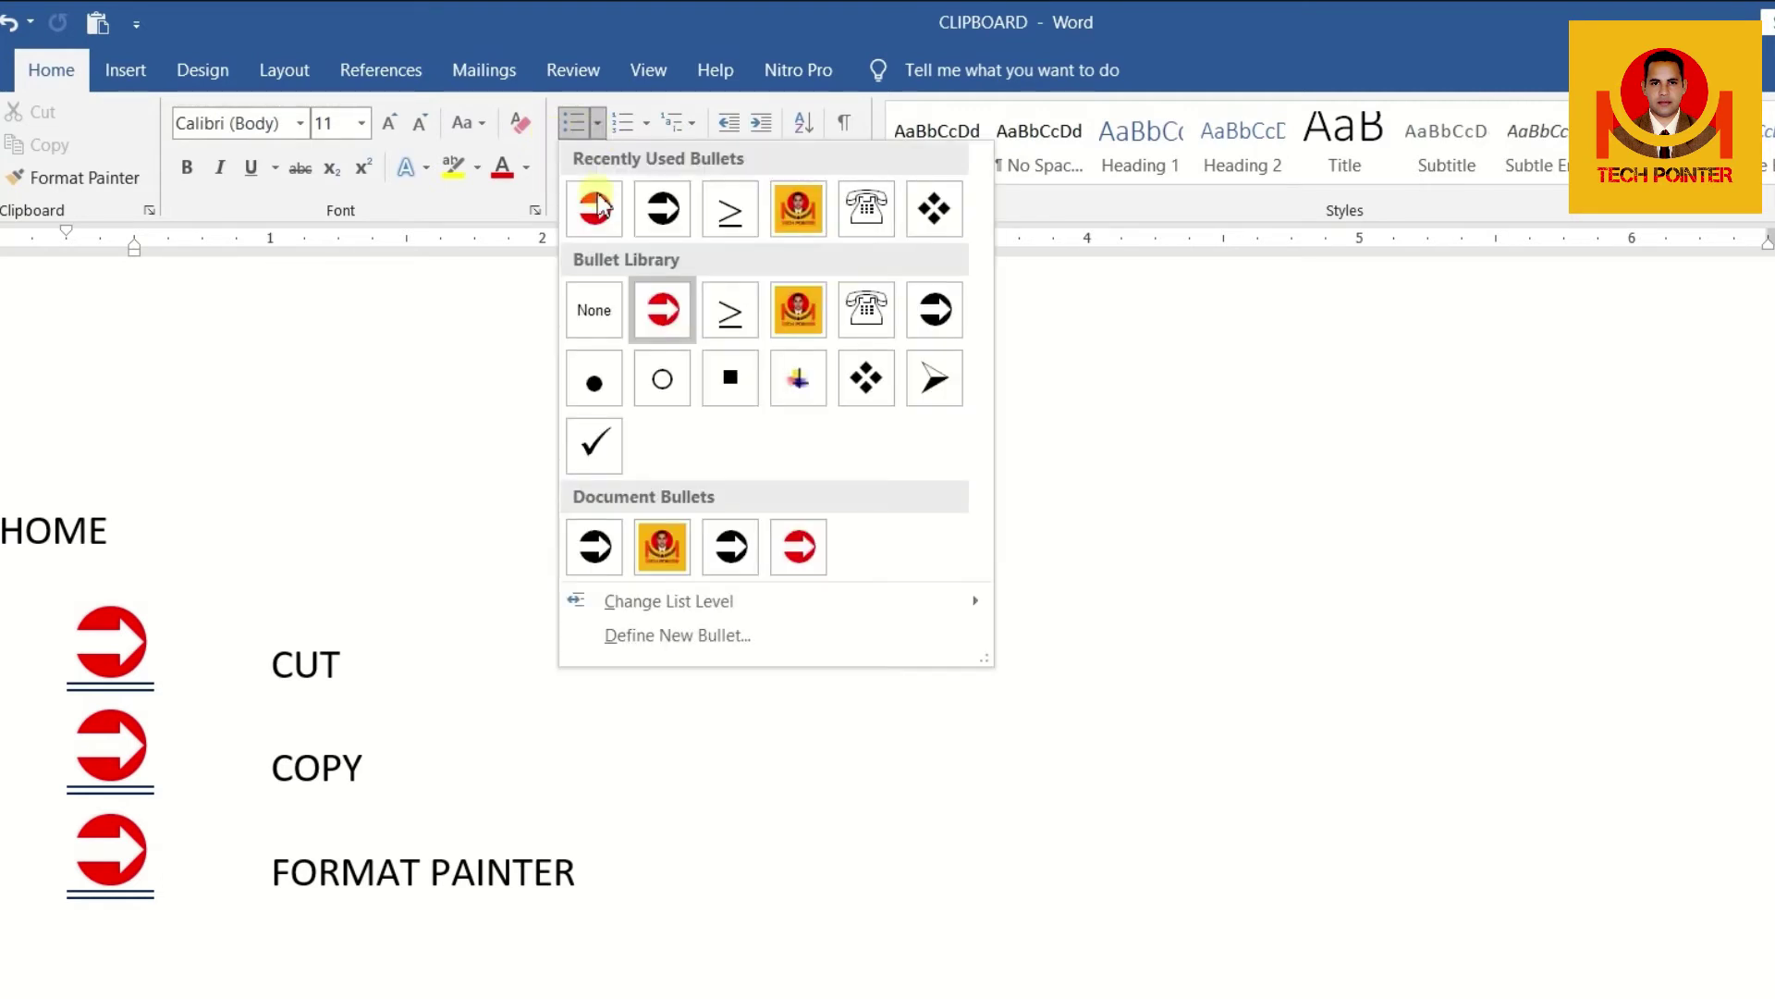
left_click(652, 635)
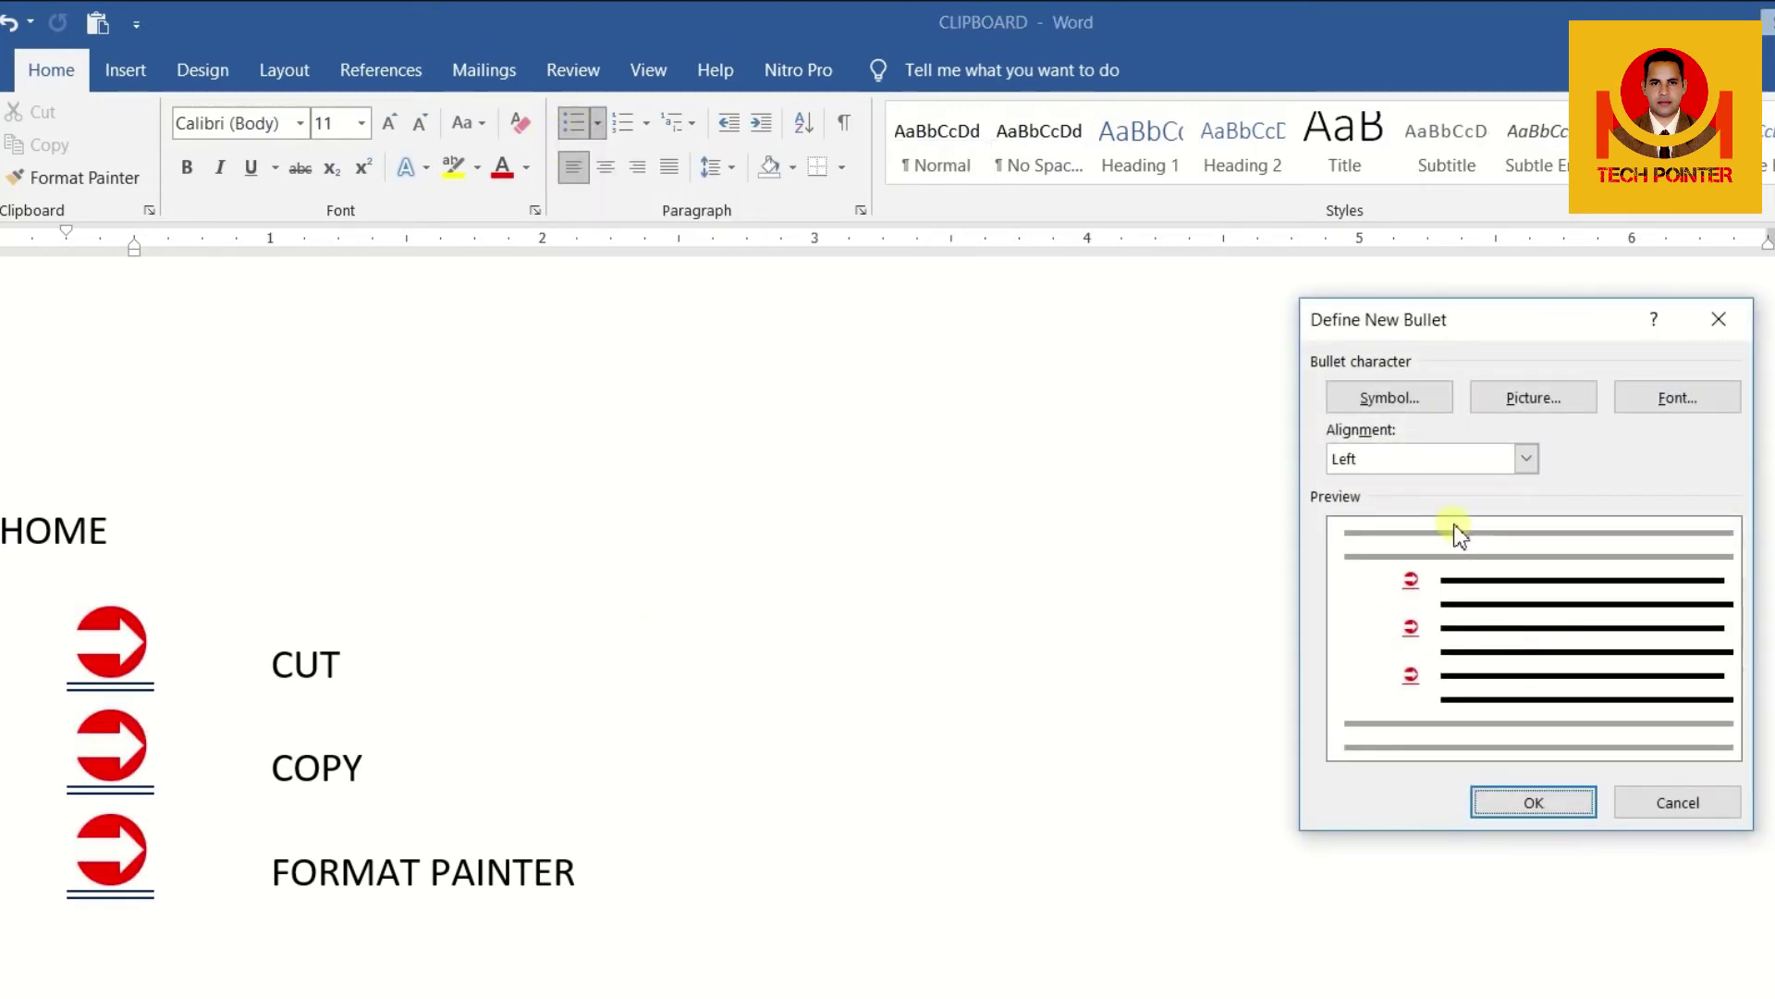
left_click(1454, 453)
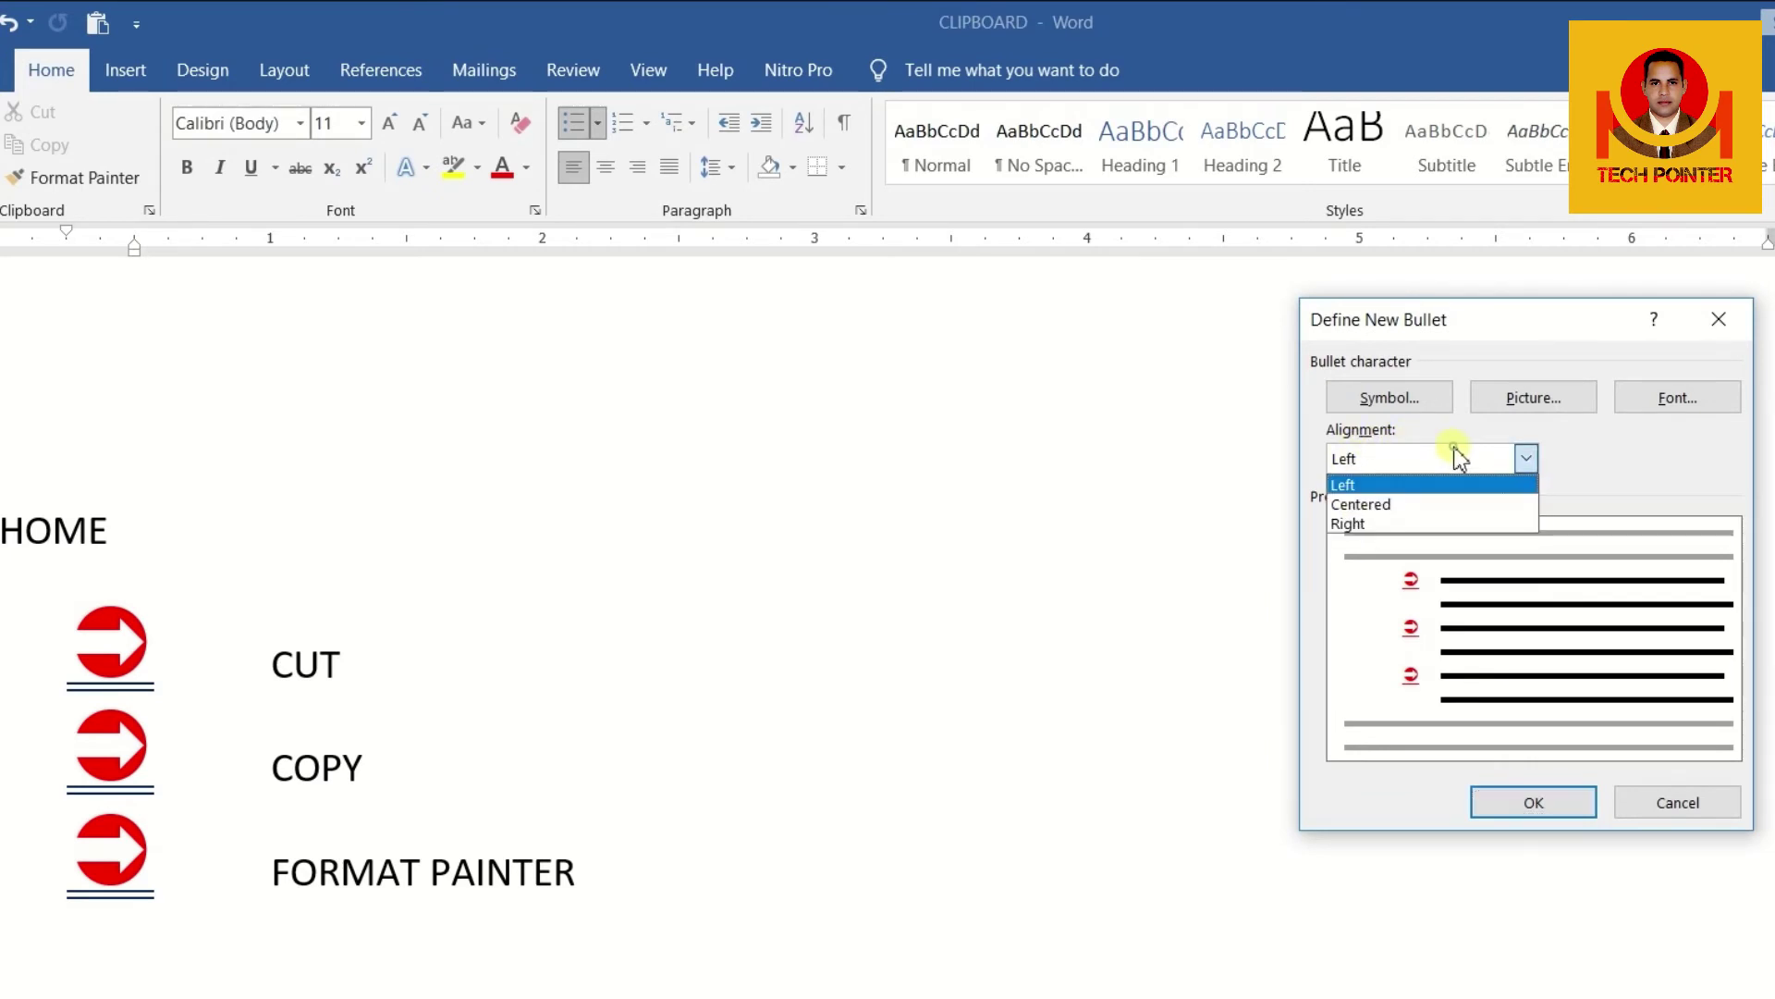
left_click(1444, 504)
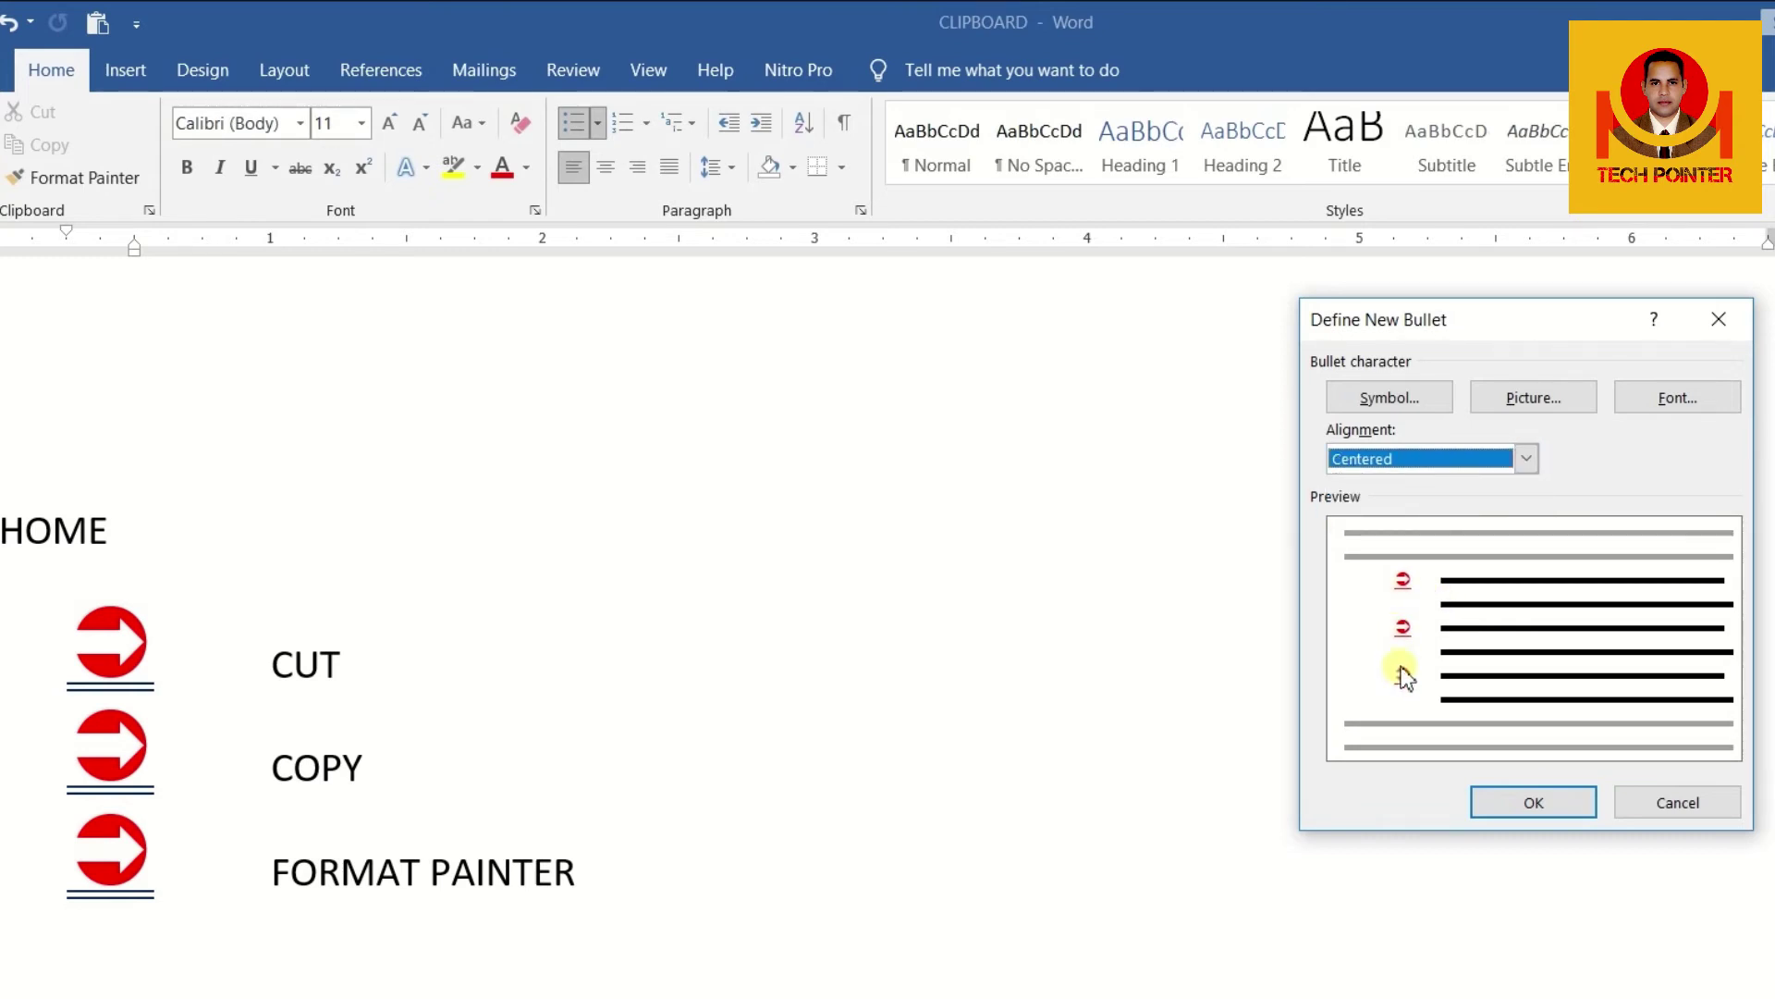
left_click(1406, 463)
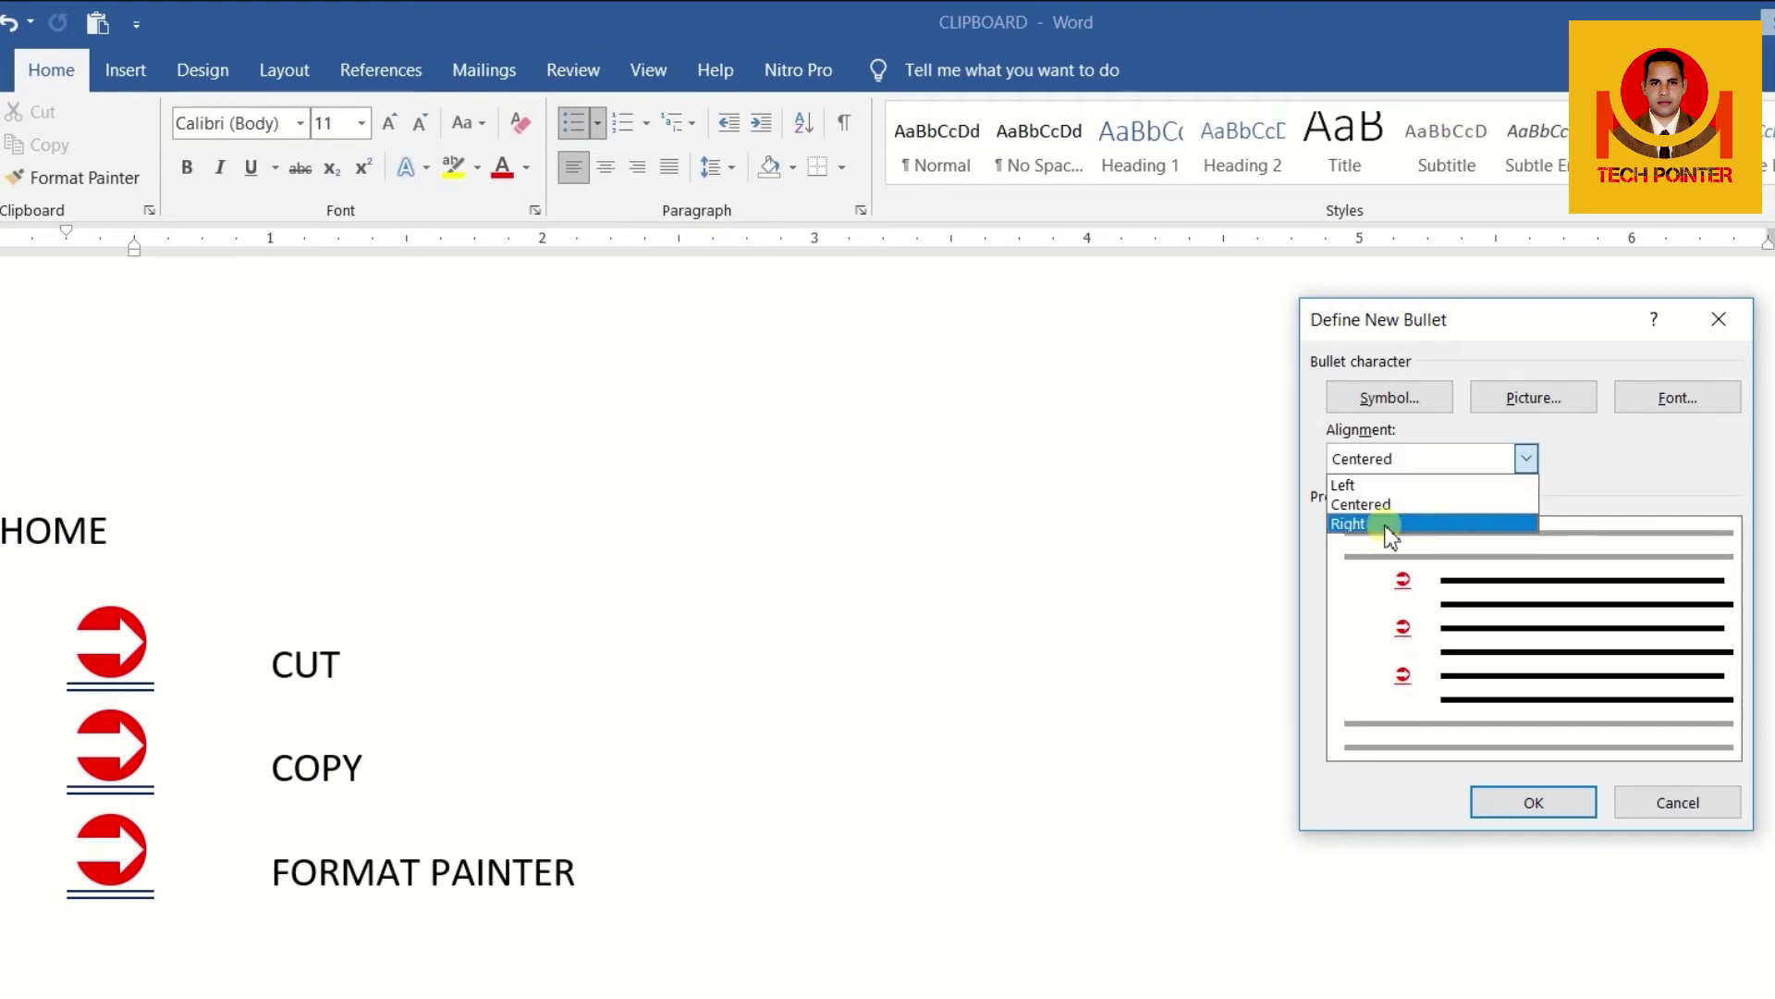
left_click(1386, 525)
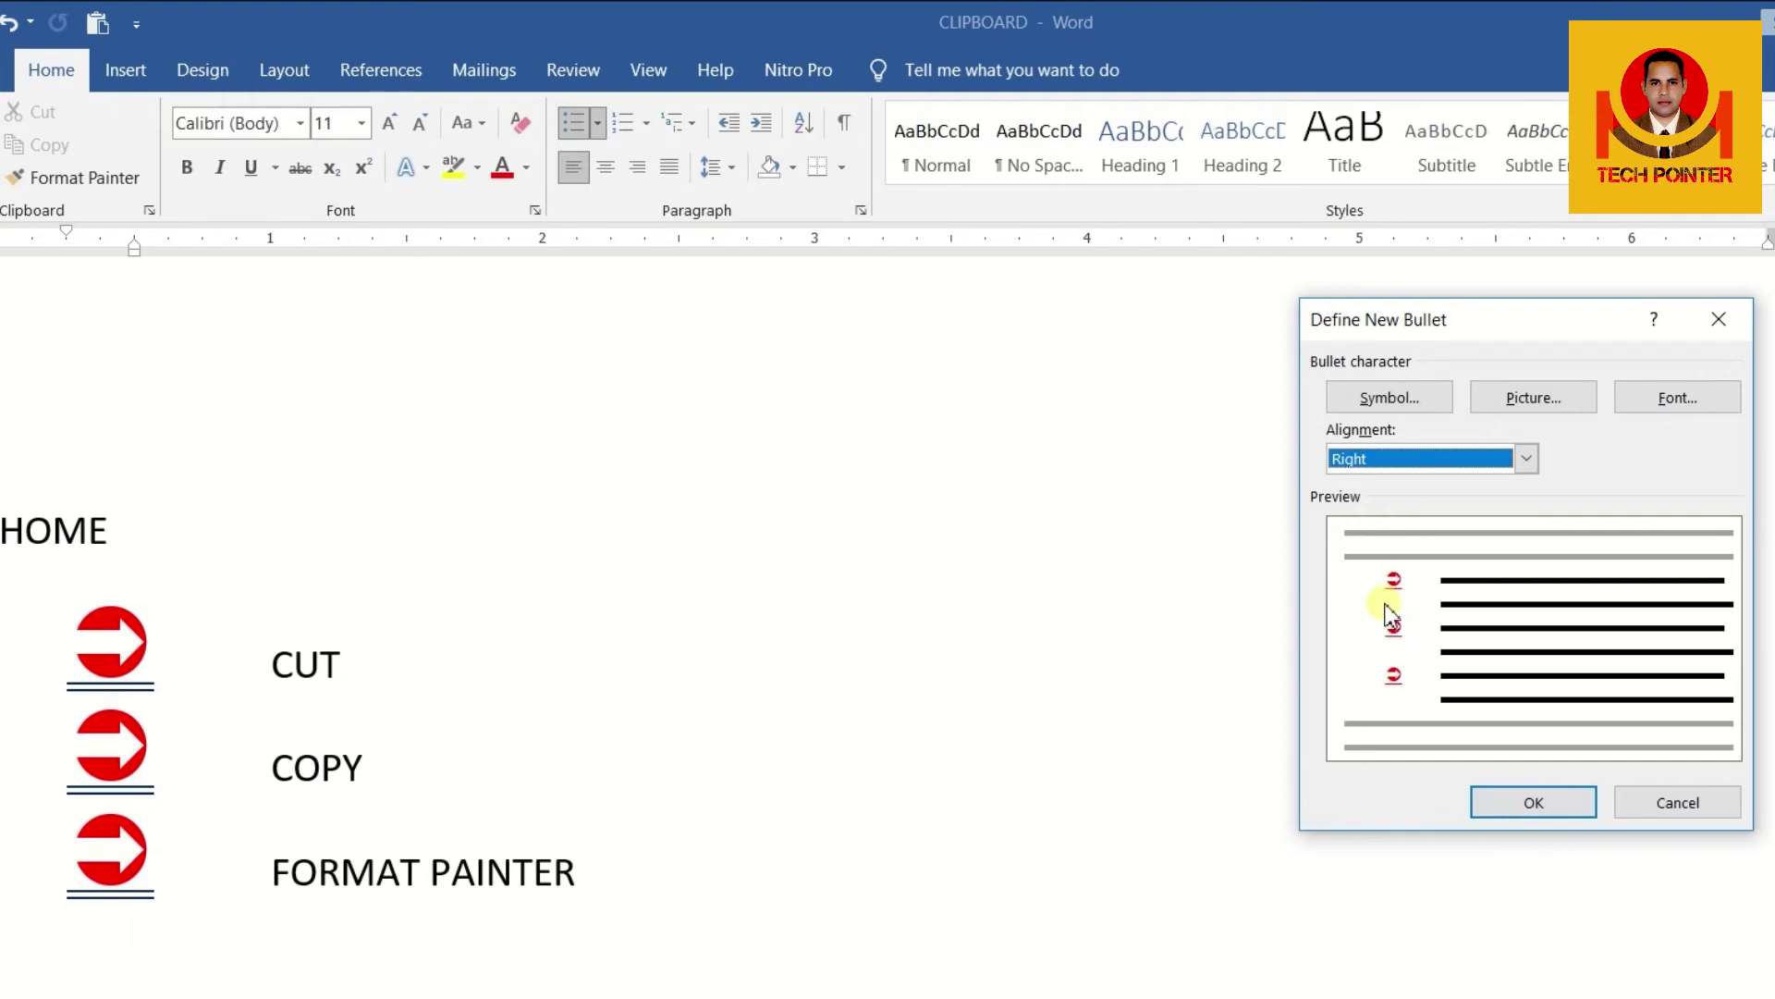
left_click(1401, 463)
left_click(1402, 483)
left_click(1531, 802)
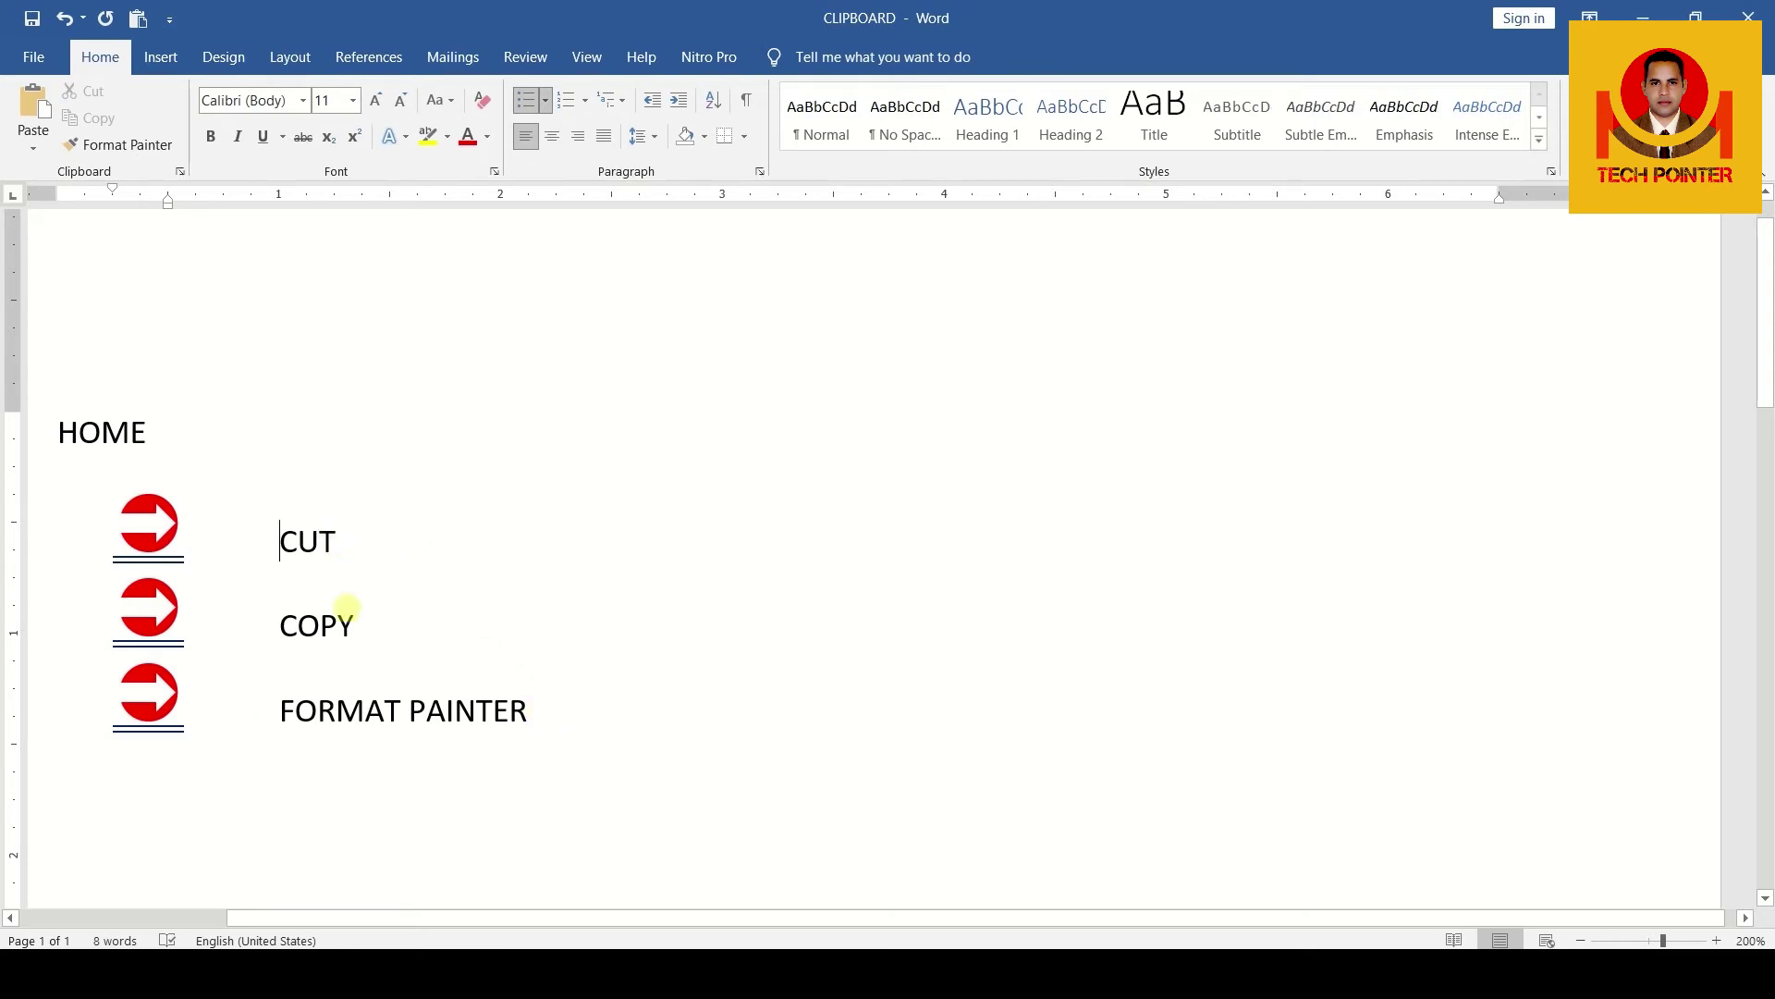
Add a new bulleted item PASTE directly after CUT
left_click(346, 537)
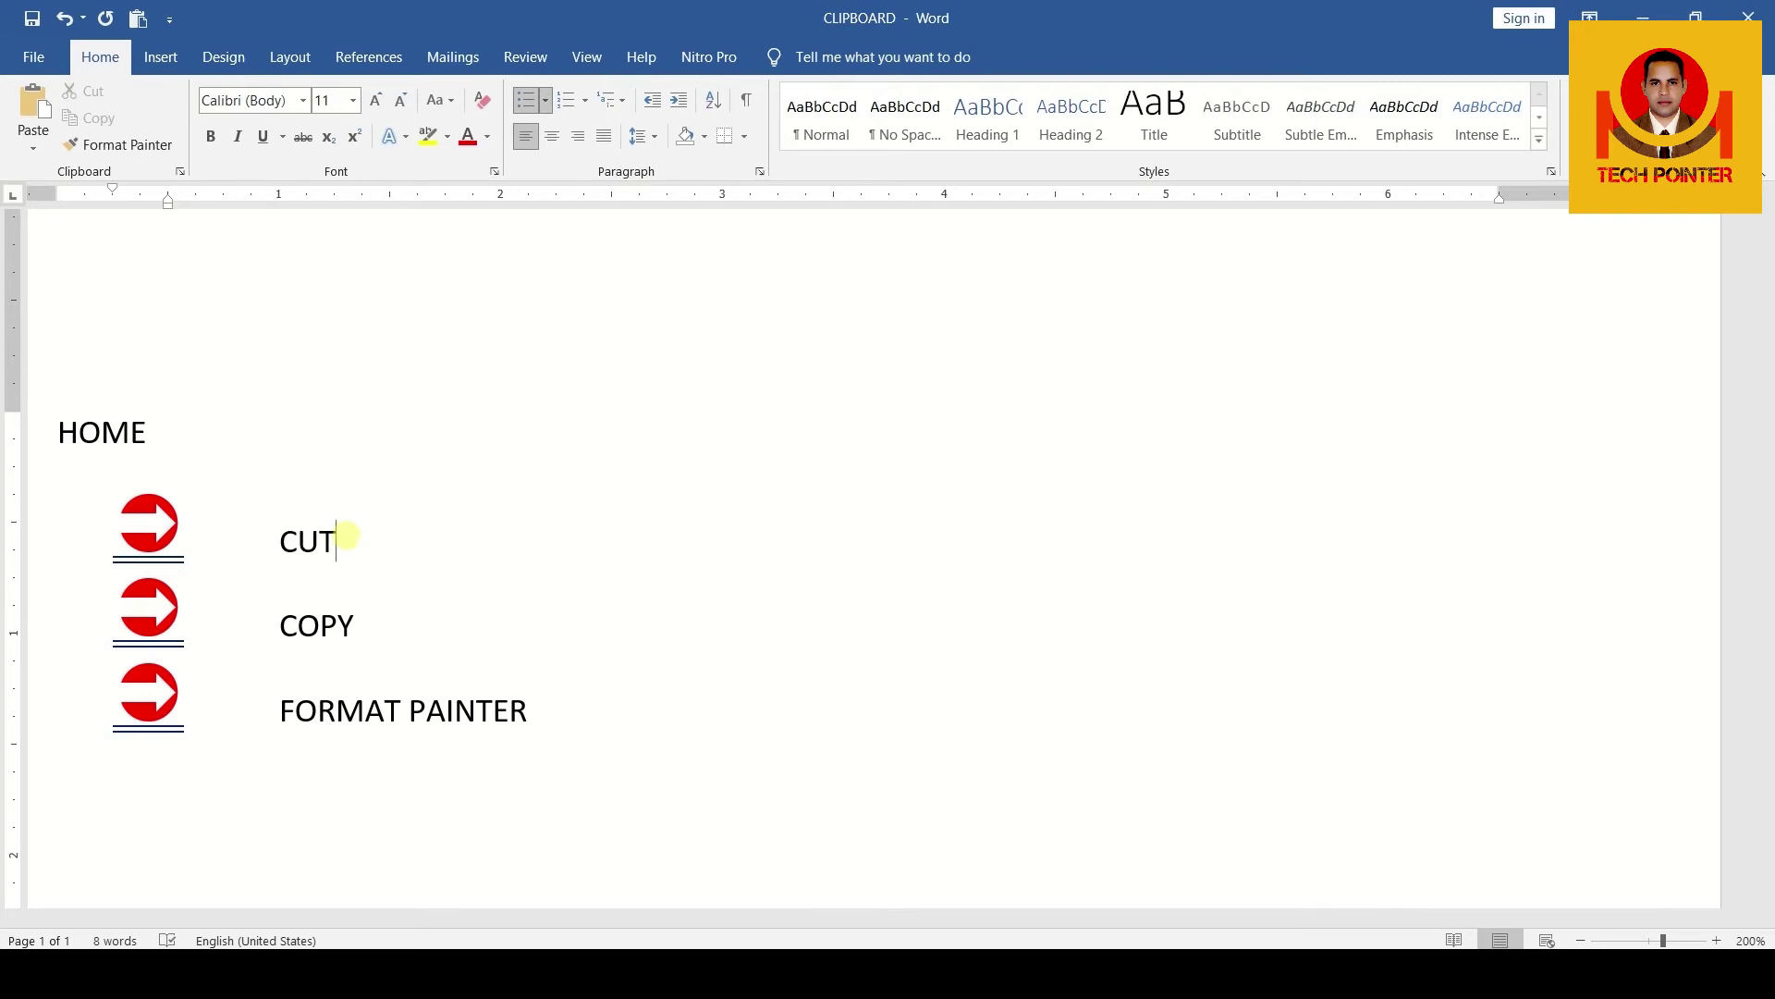
key("Return")
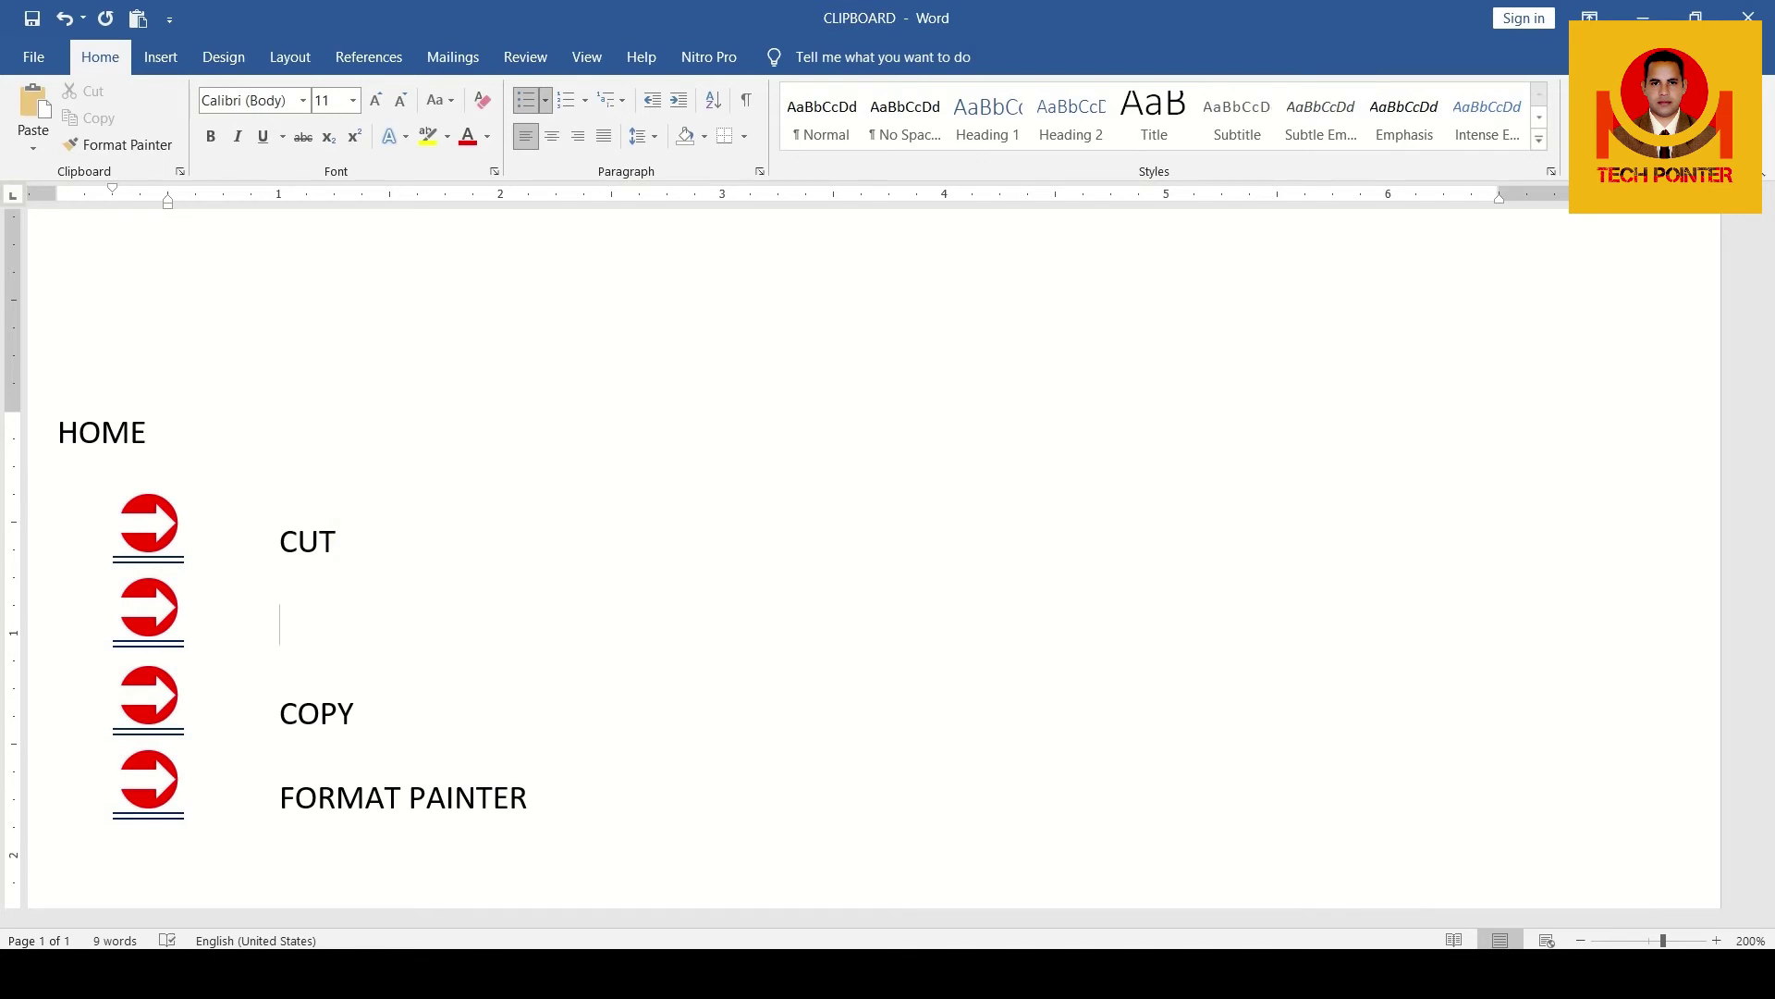
type("PASTE")
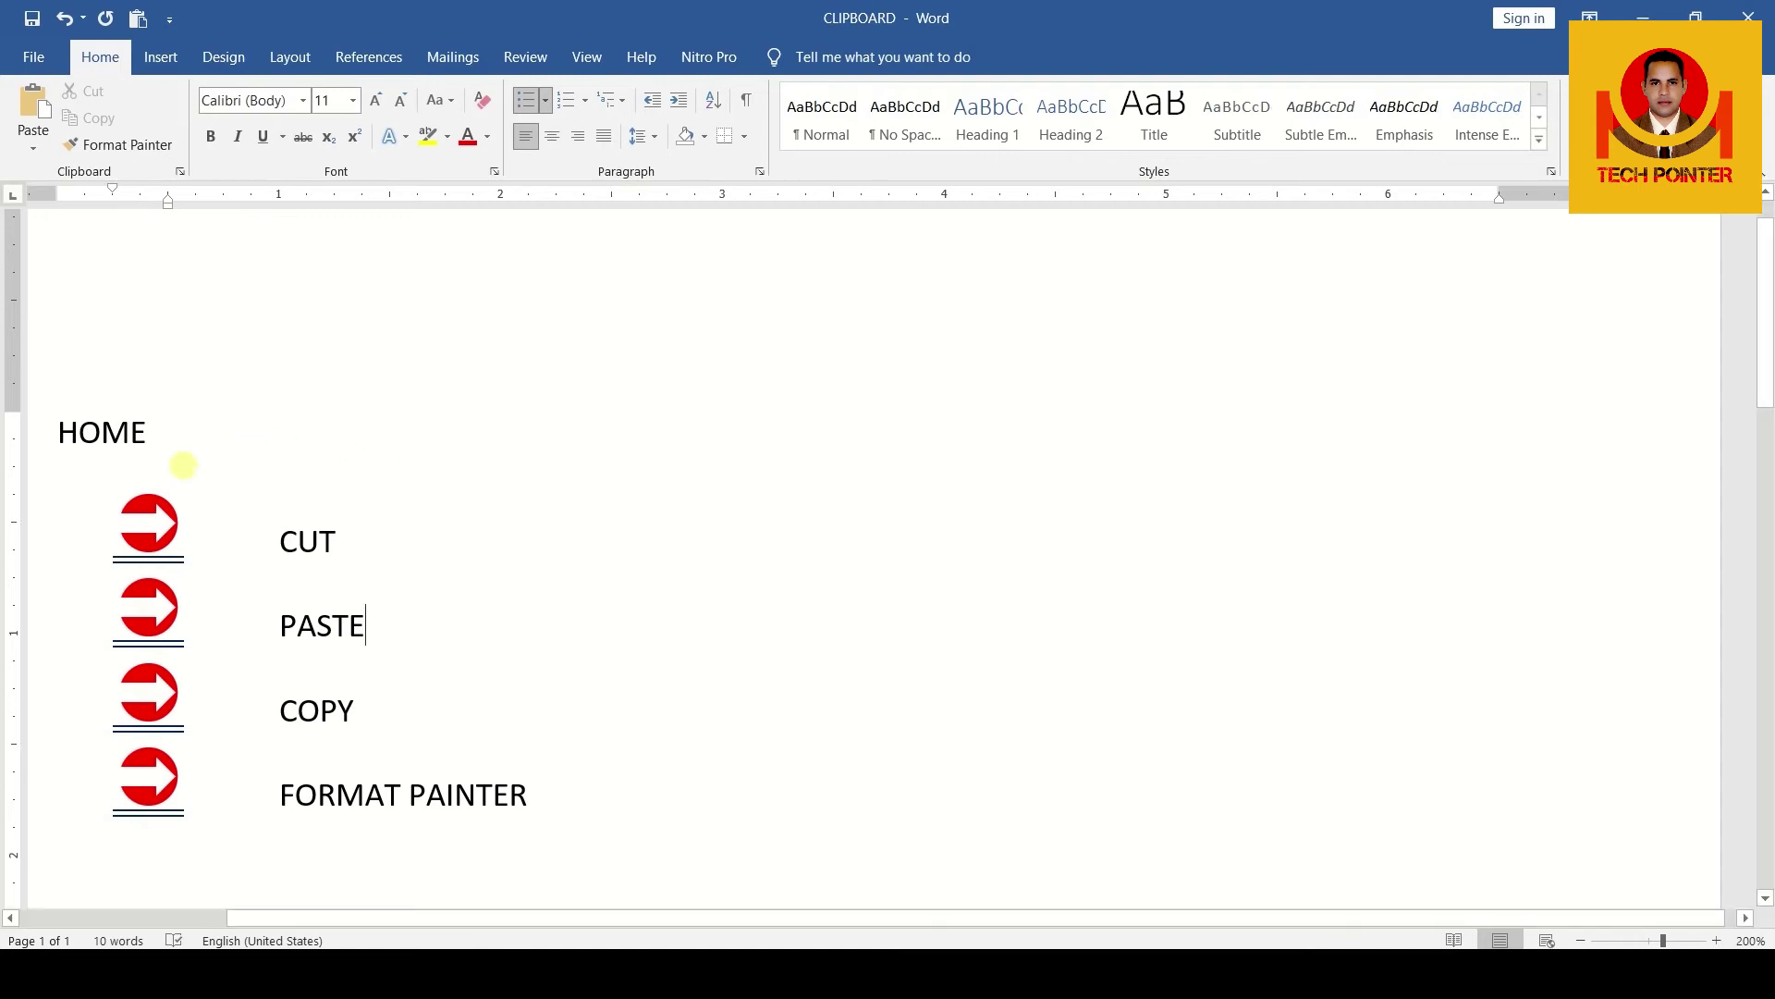
Start a new line after FORMAT PAINTER and remove its bullet and indent to end the list
left_click(652, 773)
scroll(545, 745, "down", 2)
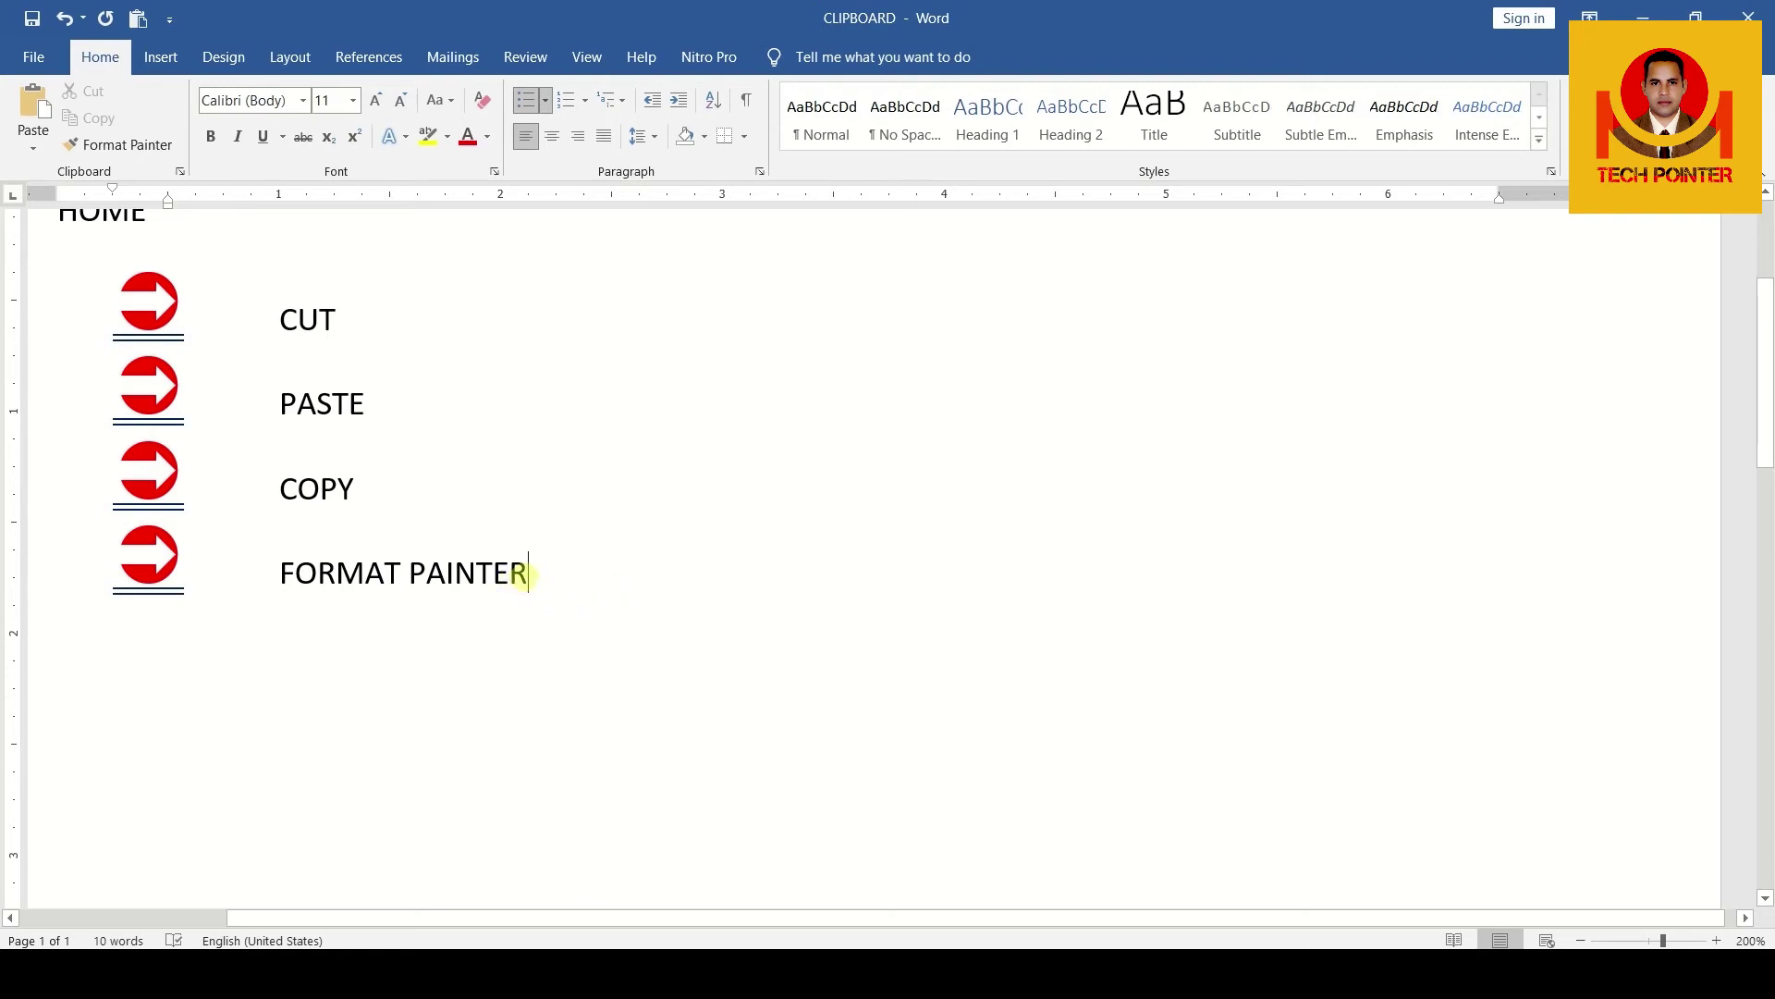
key("Return")
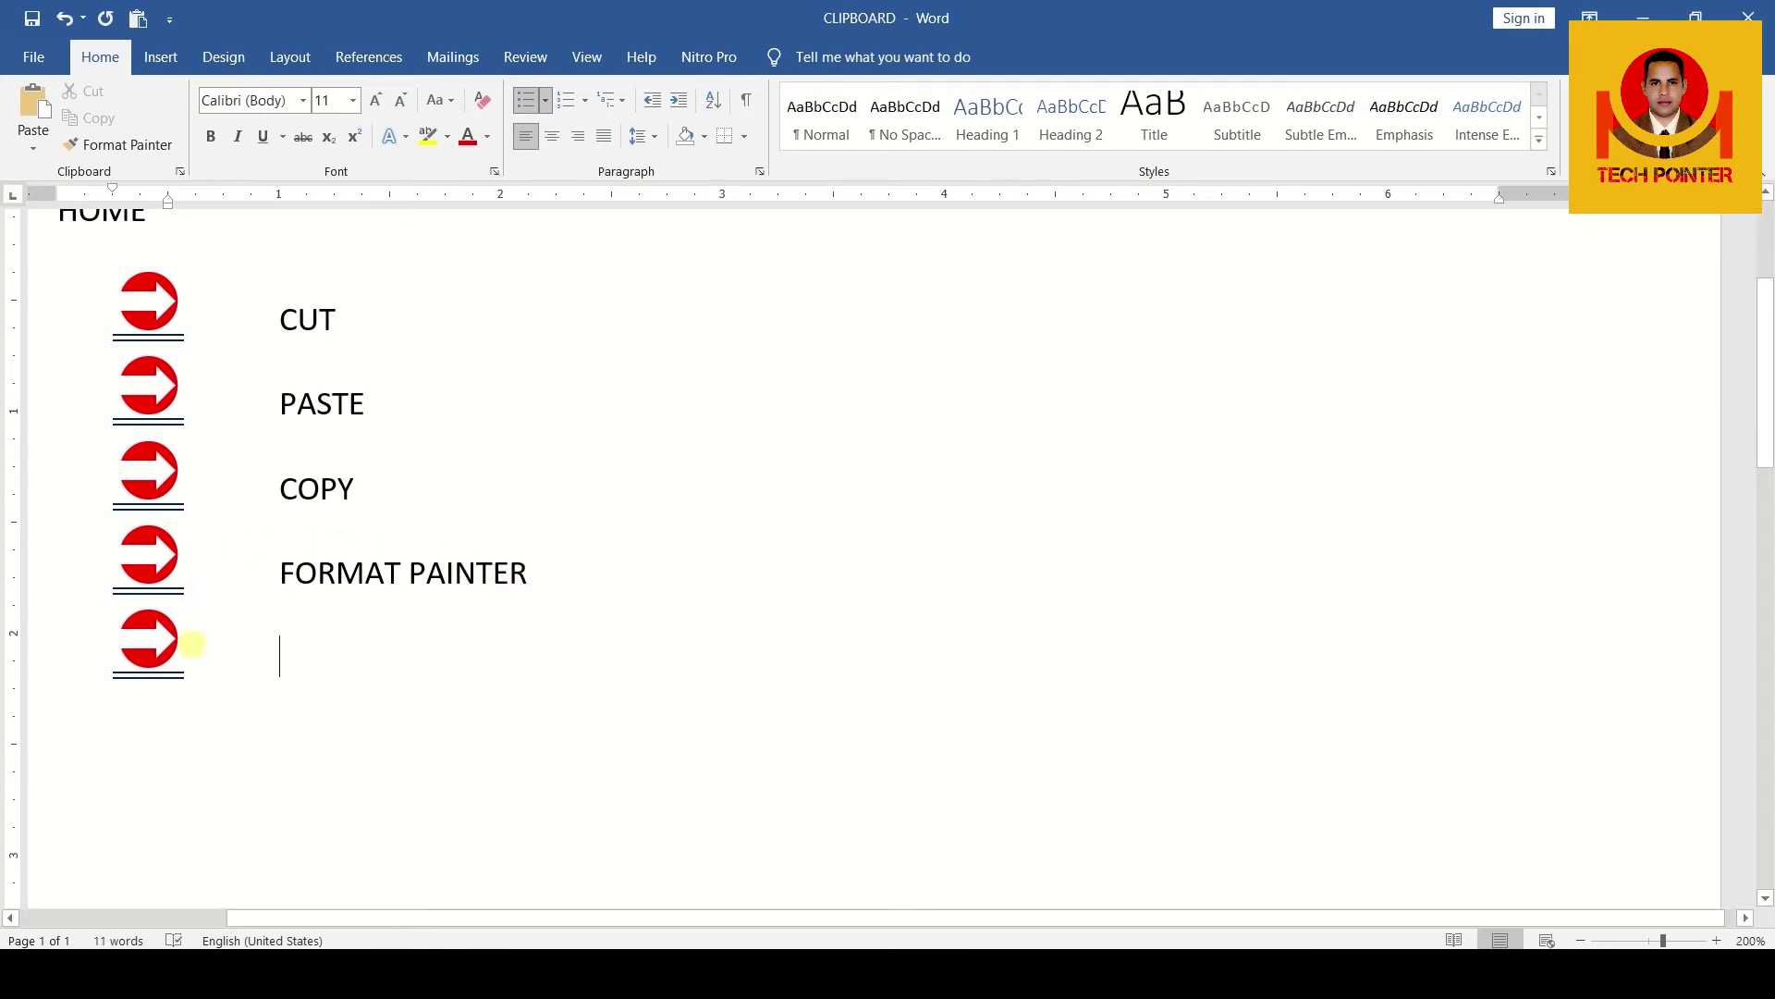
key("BackSpace")
key("BackSpace")
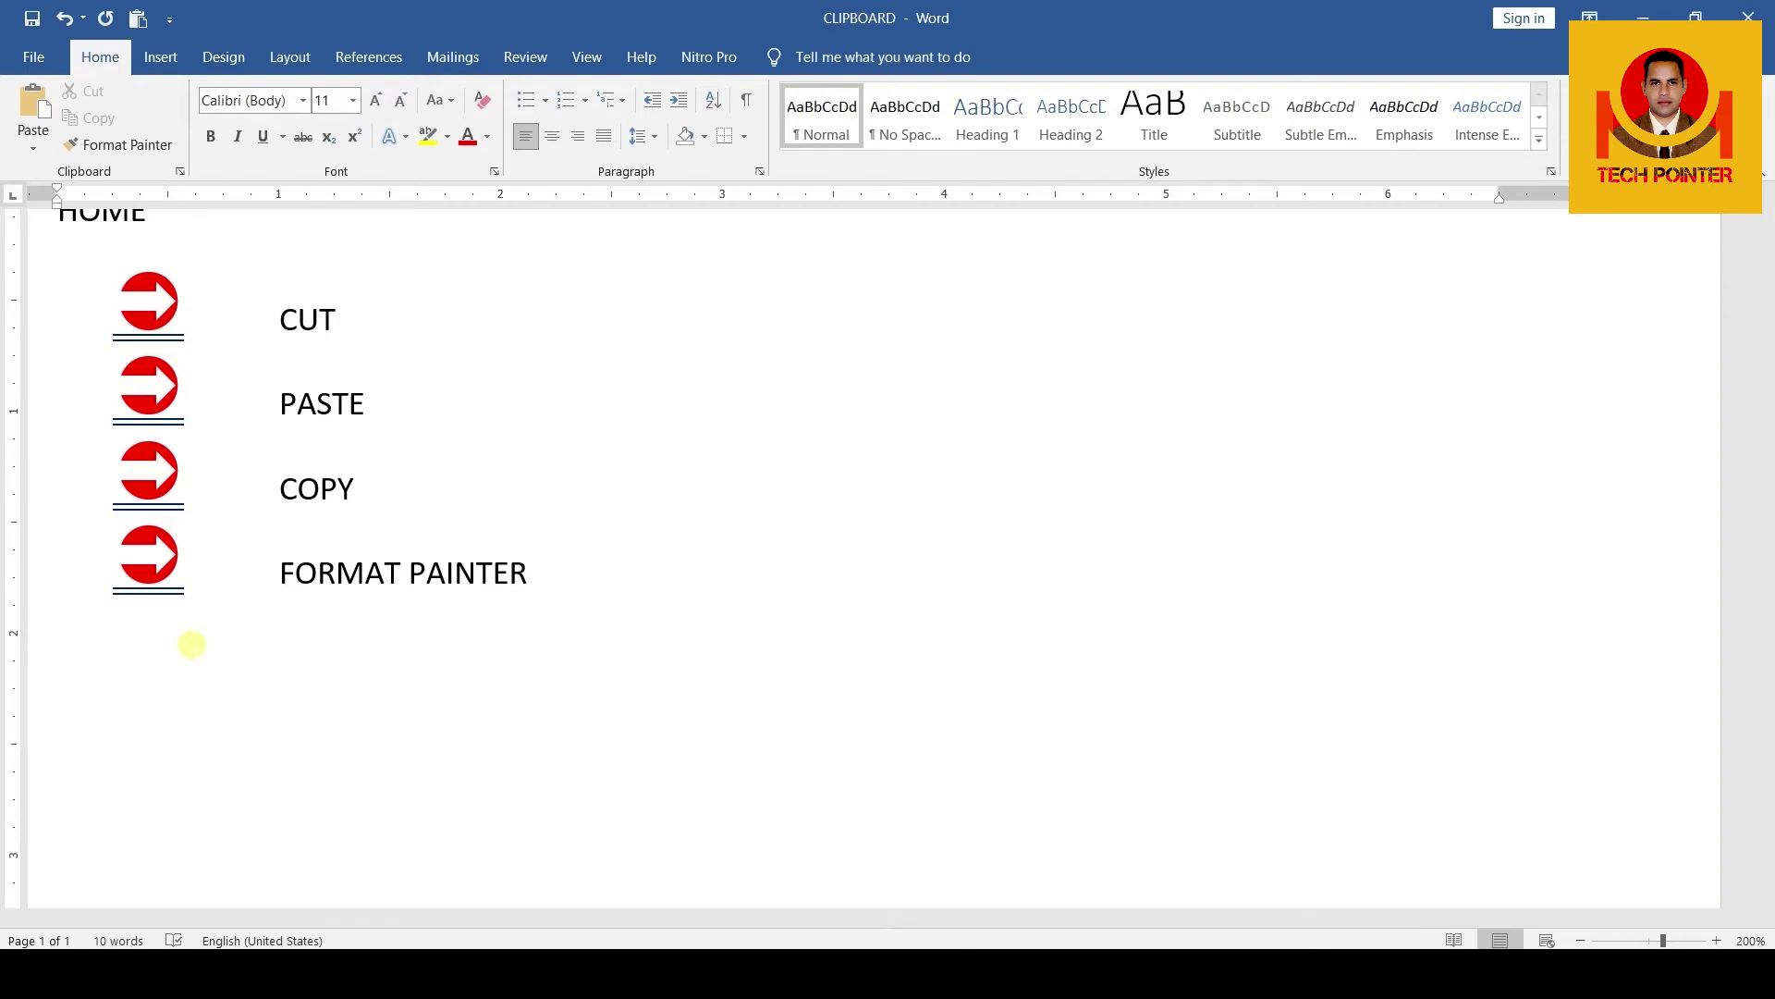
Enter the heading INSETR on the unbulleted line below the list and start a new line under it
scroll(192, 644, "up", 1)
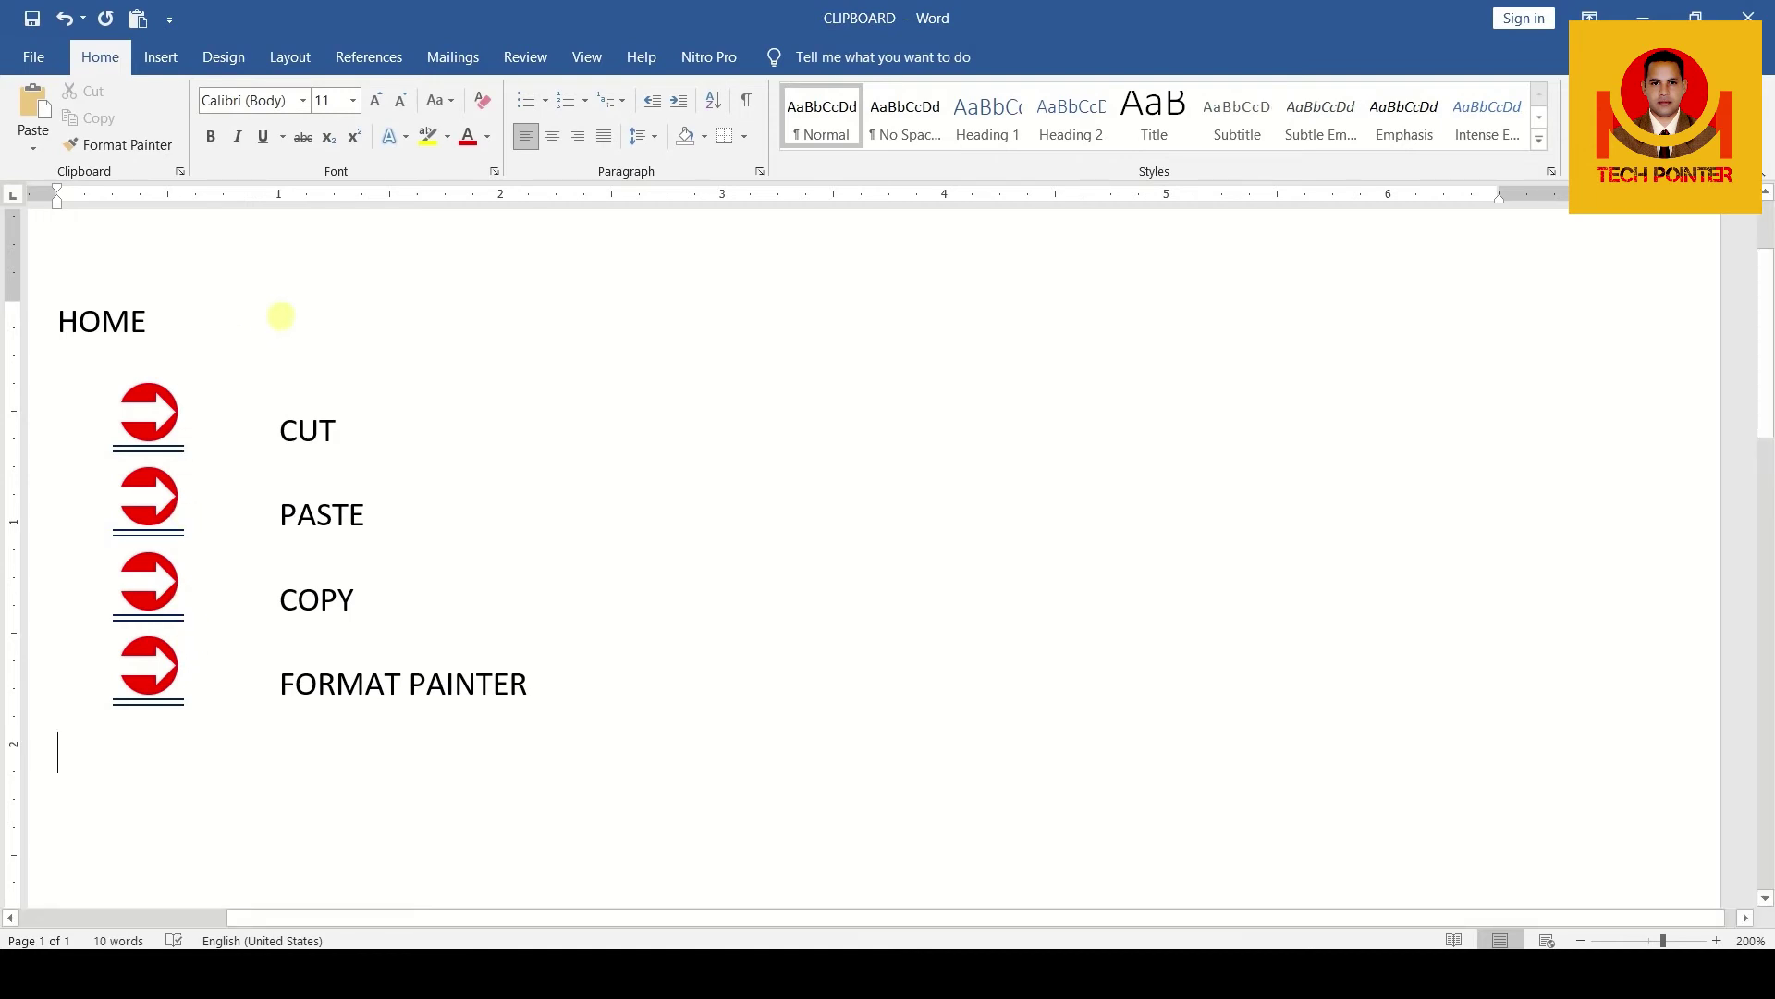
type("IN")
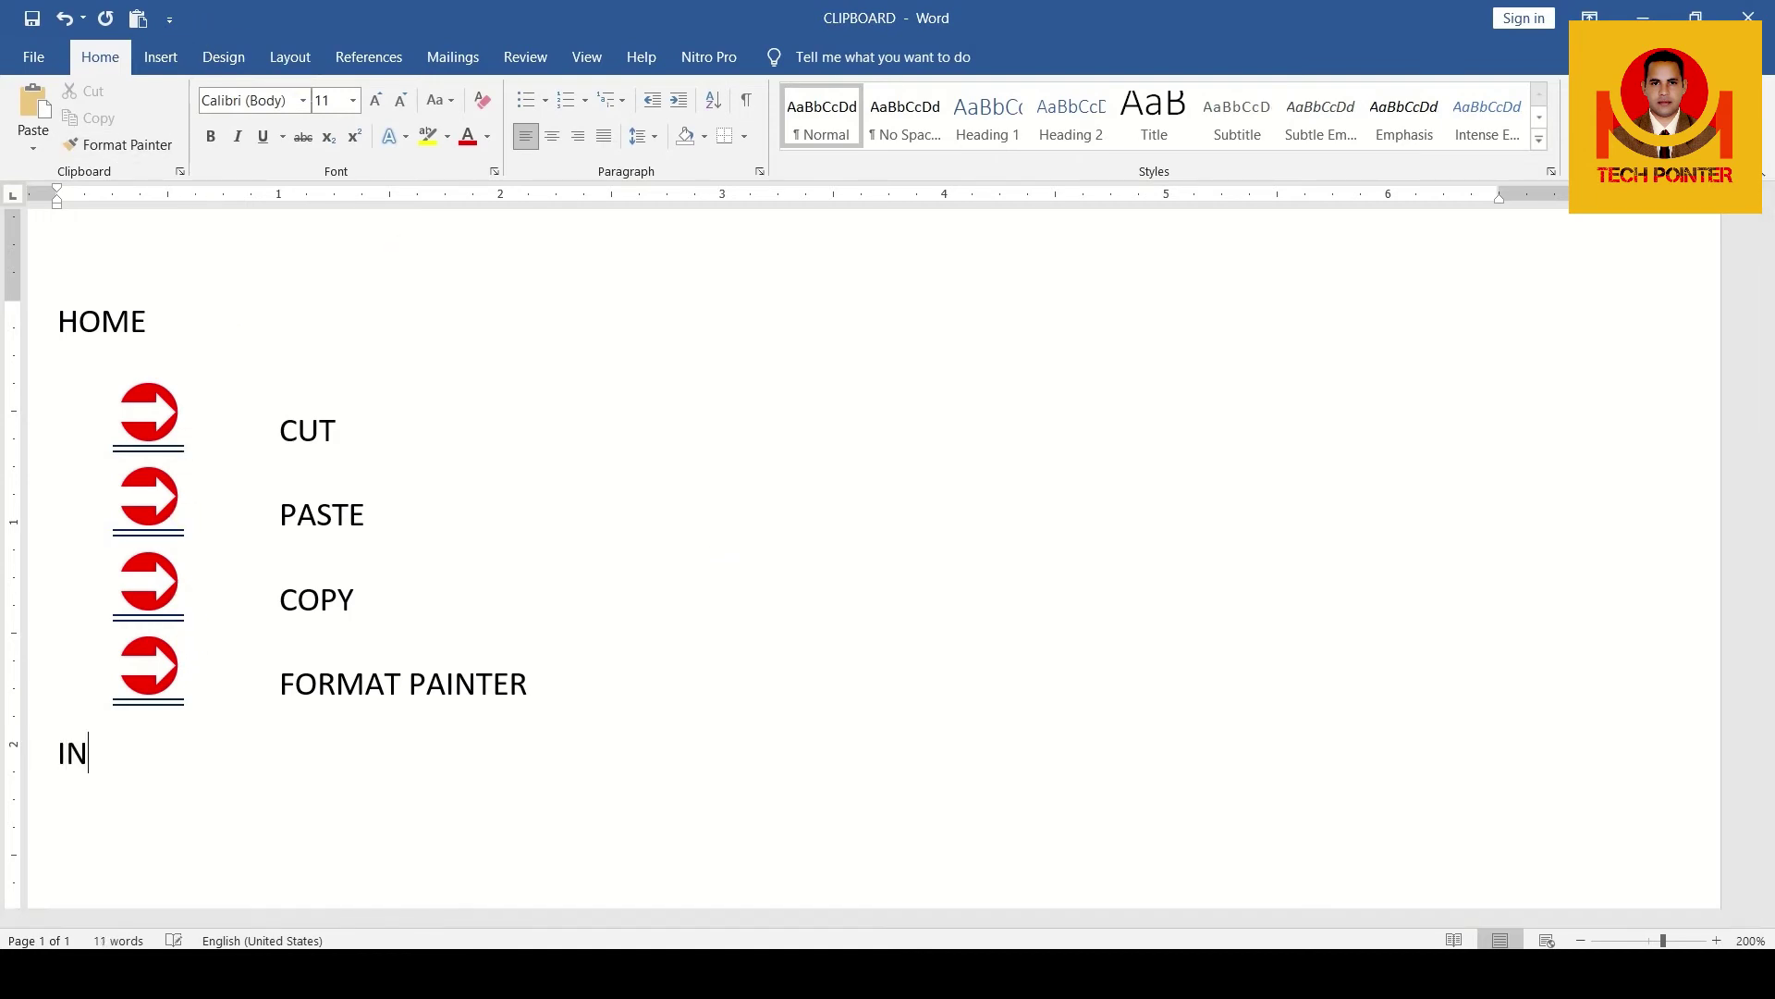
type("SETR")
key("Return")
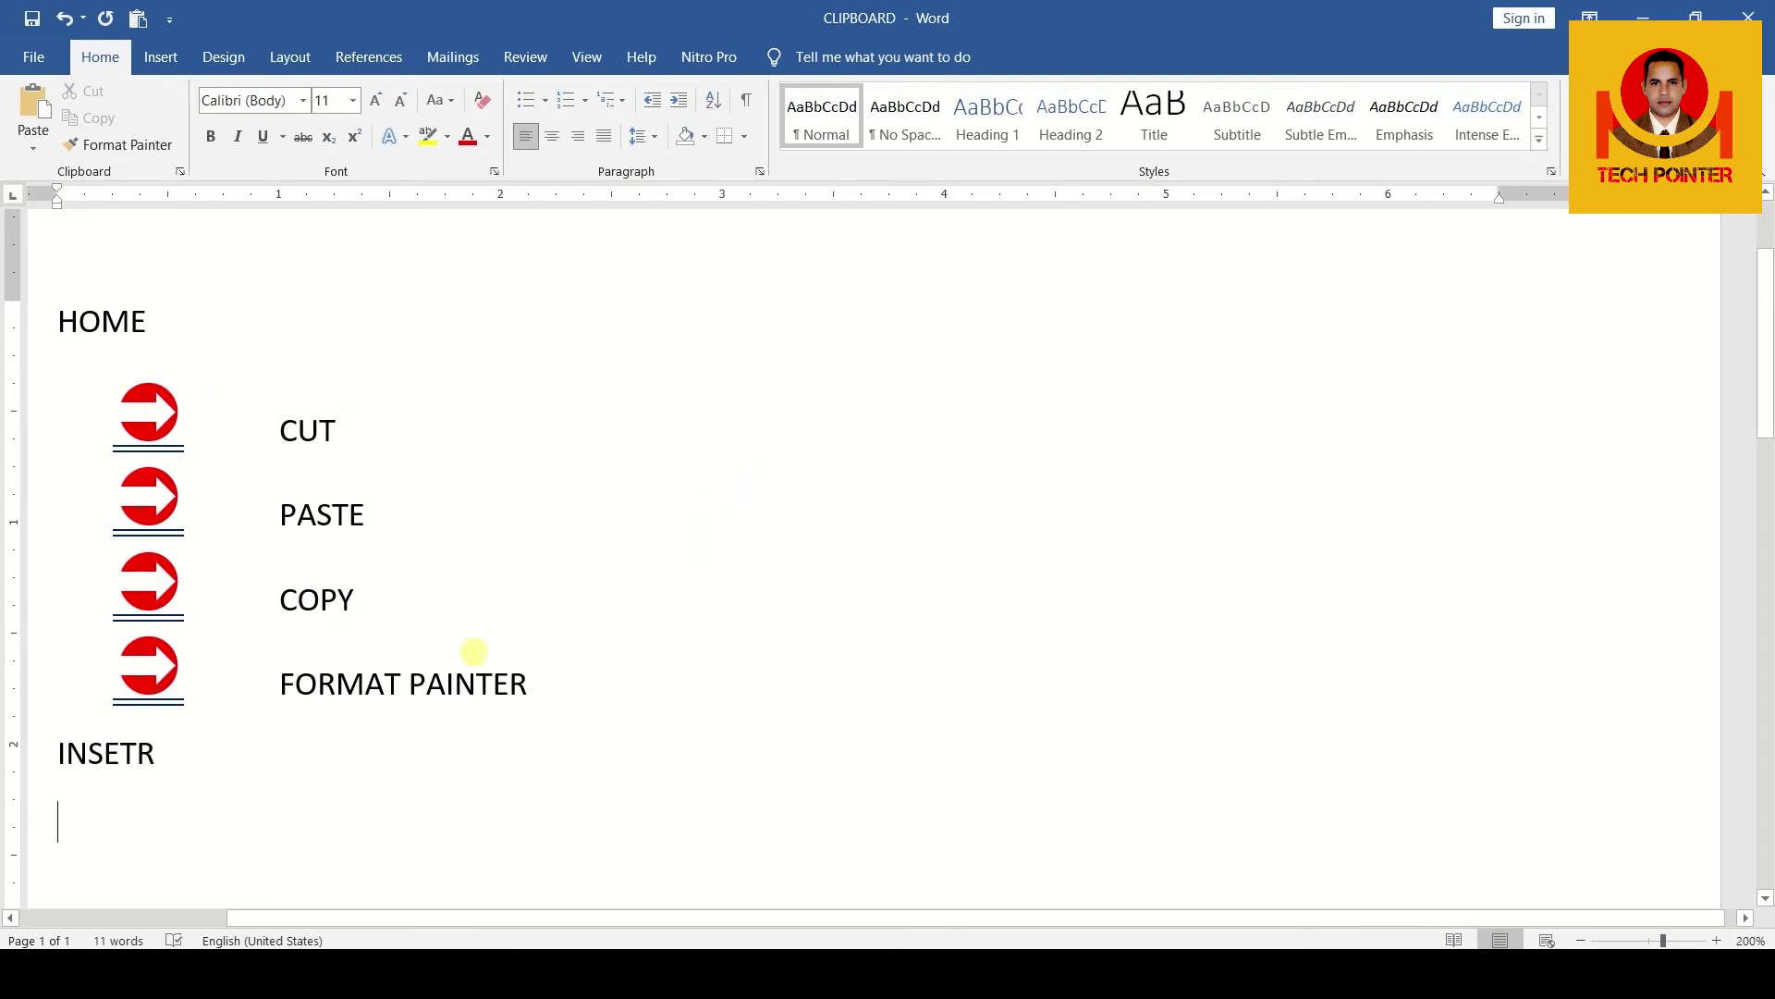
Change the bullets of the four items from CUT to FORMAT PAINTER to the arrowhead bullet from the library
left_click_drag(535, 681, 95, 429)
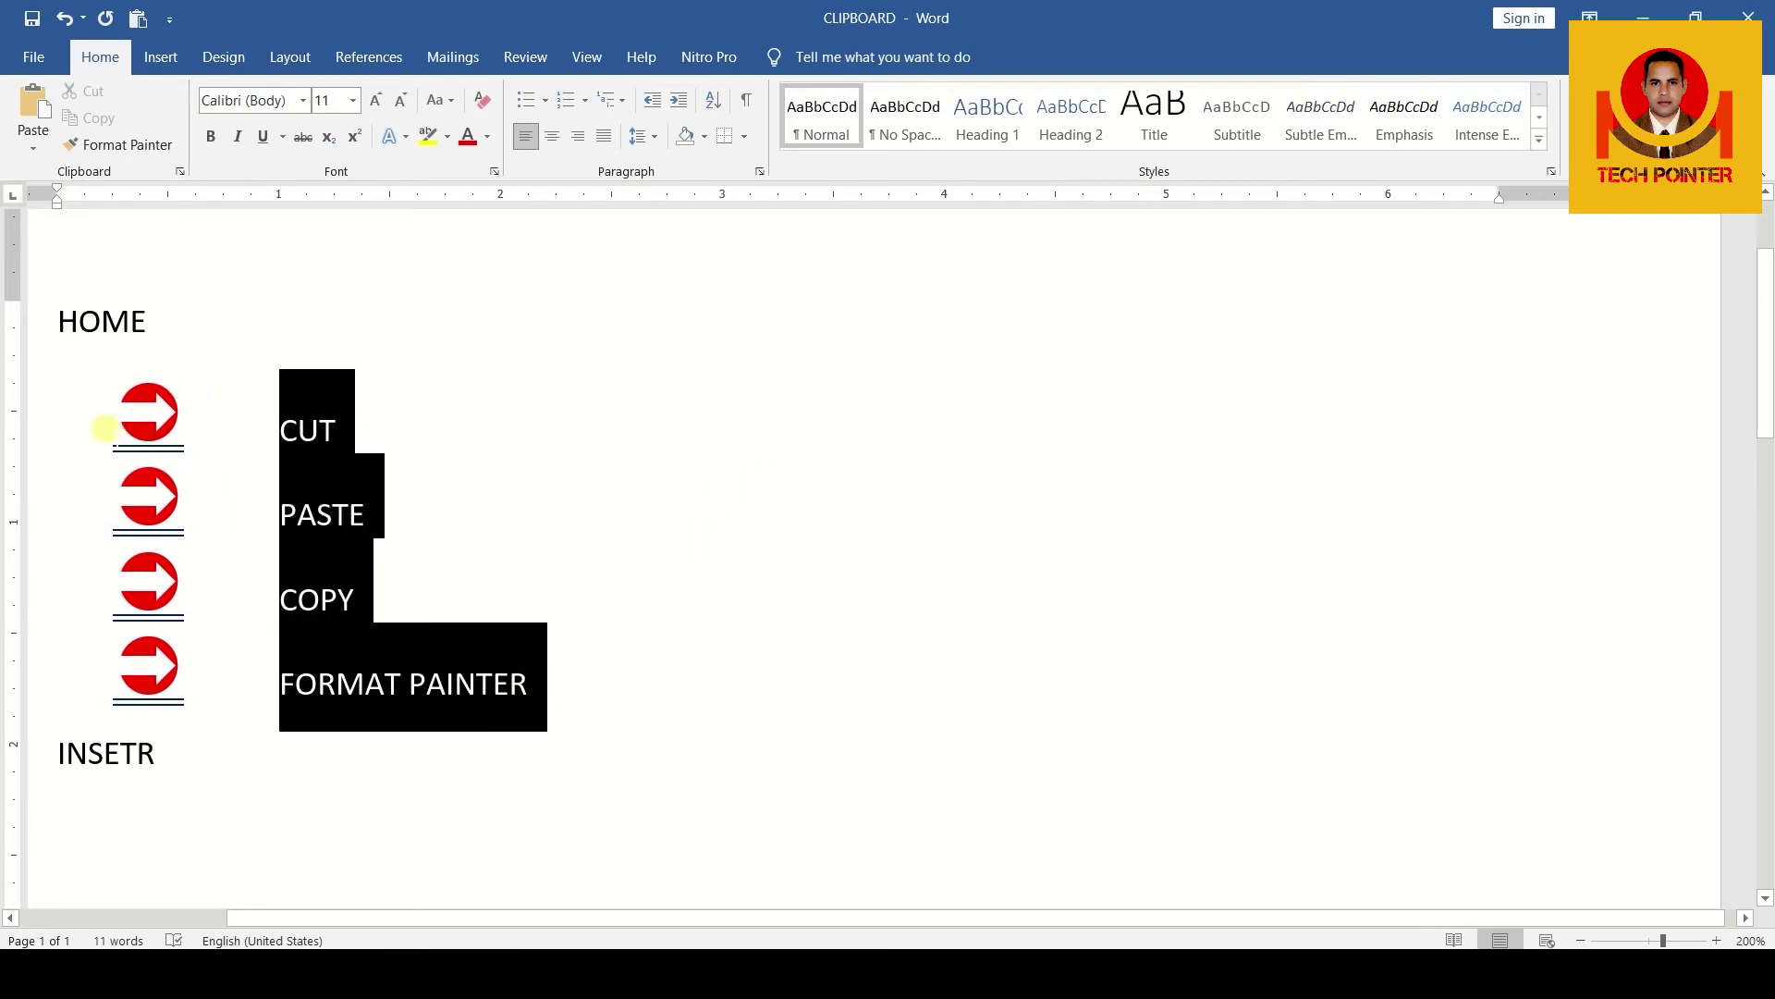
left_click(546, 99)
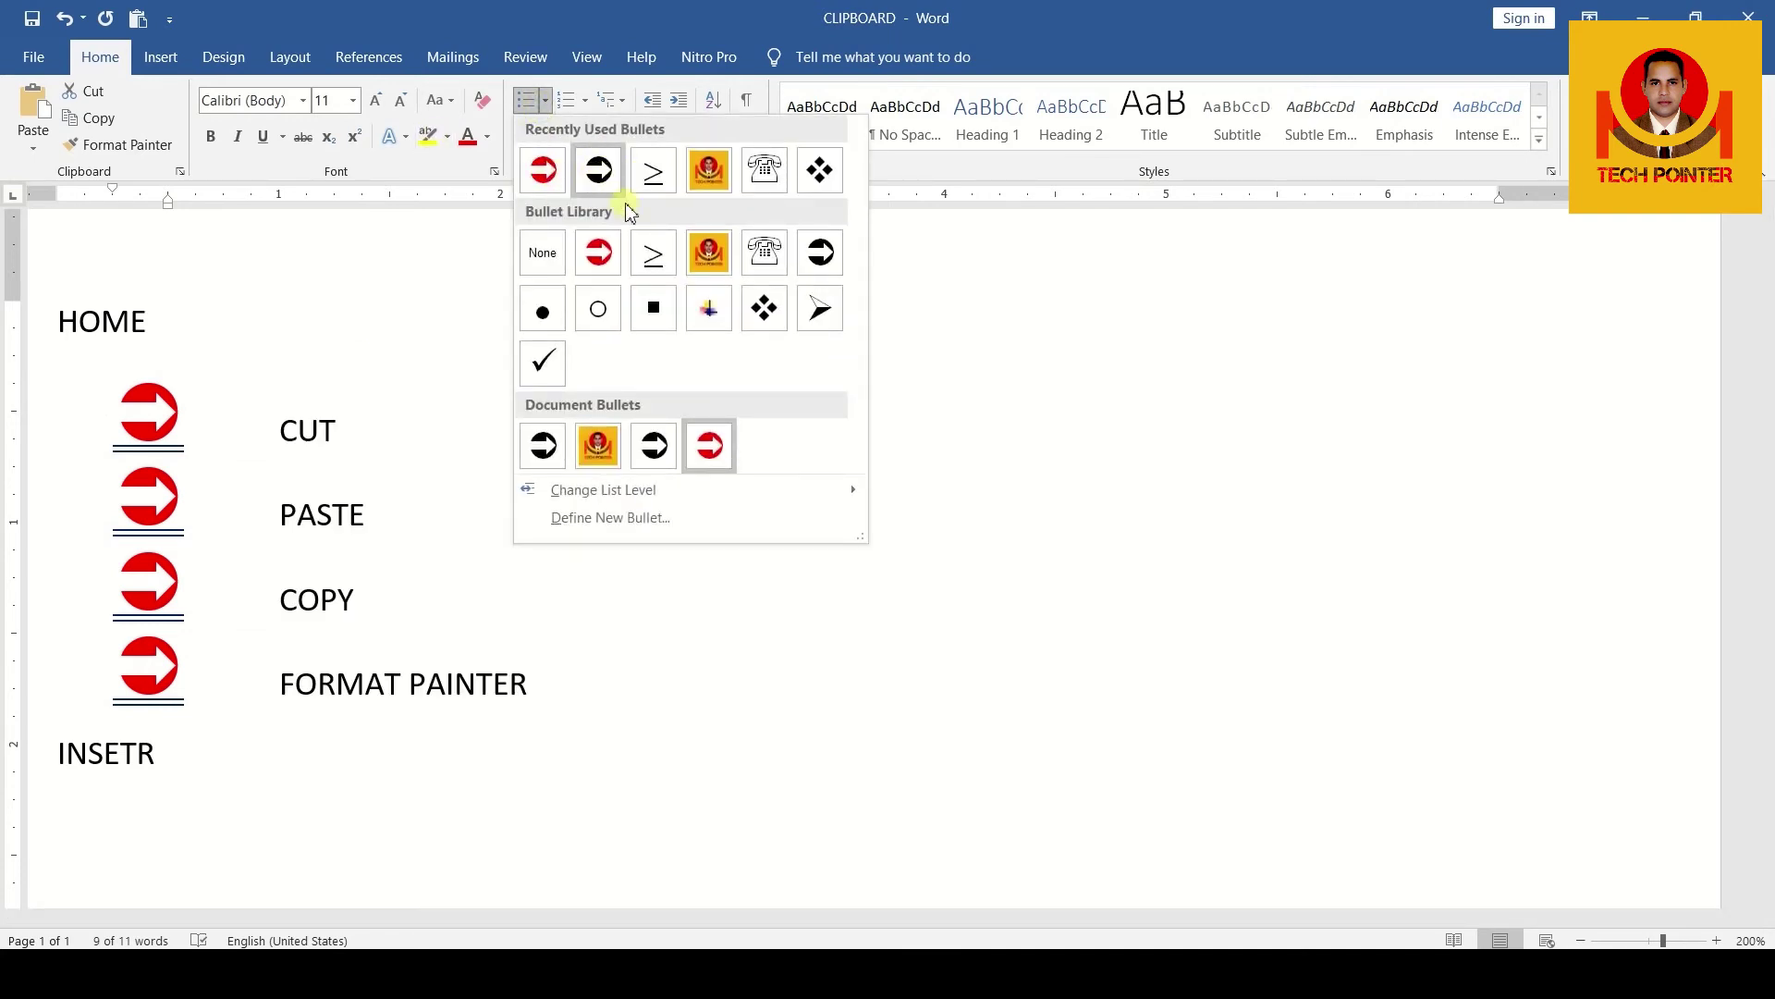
left_click(820, 300)
left_click(410, 516)
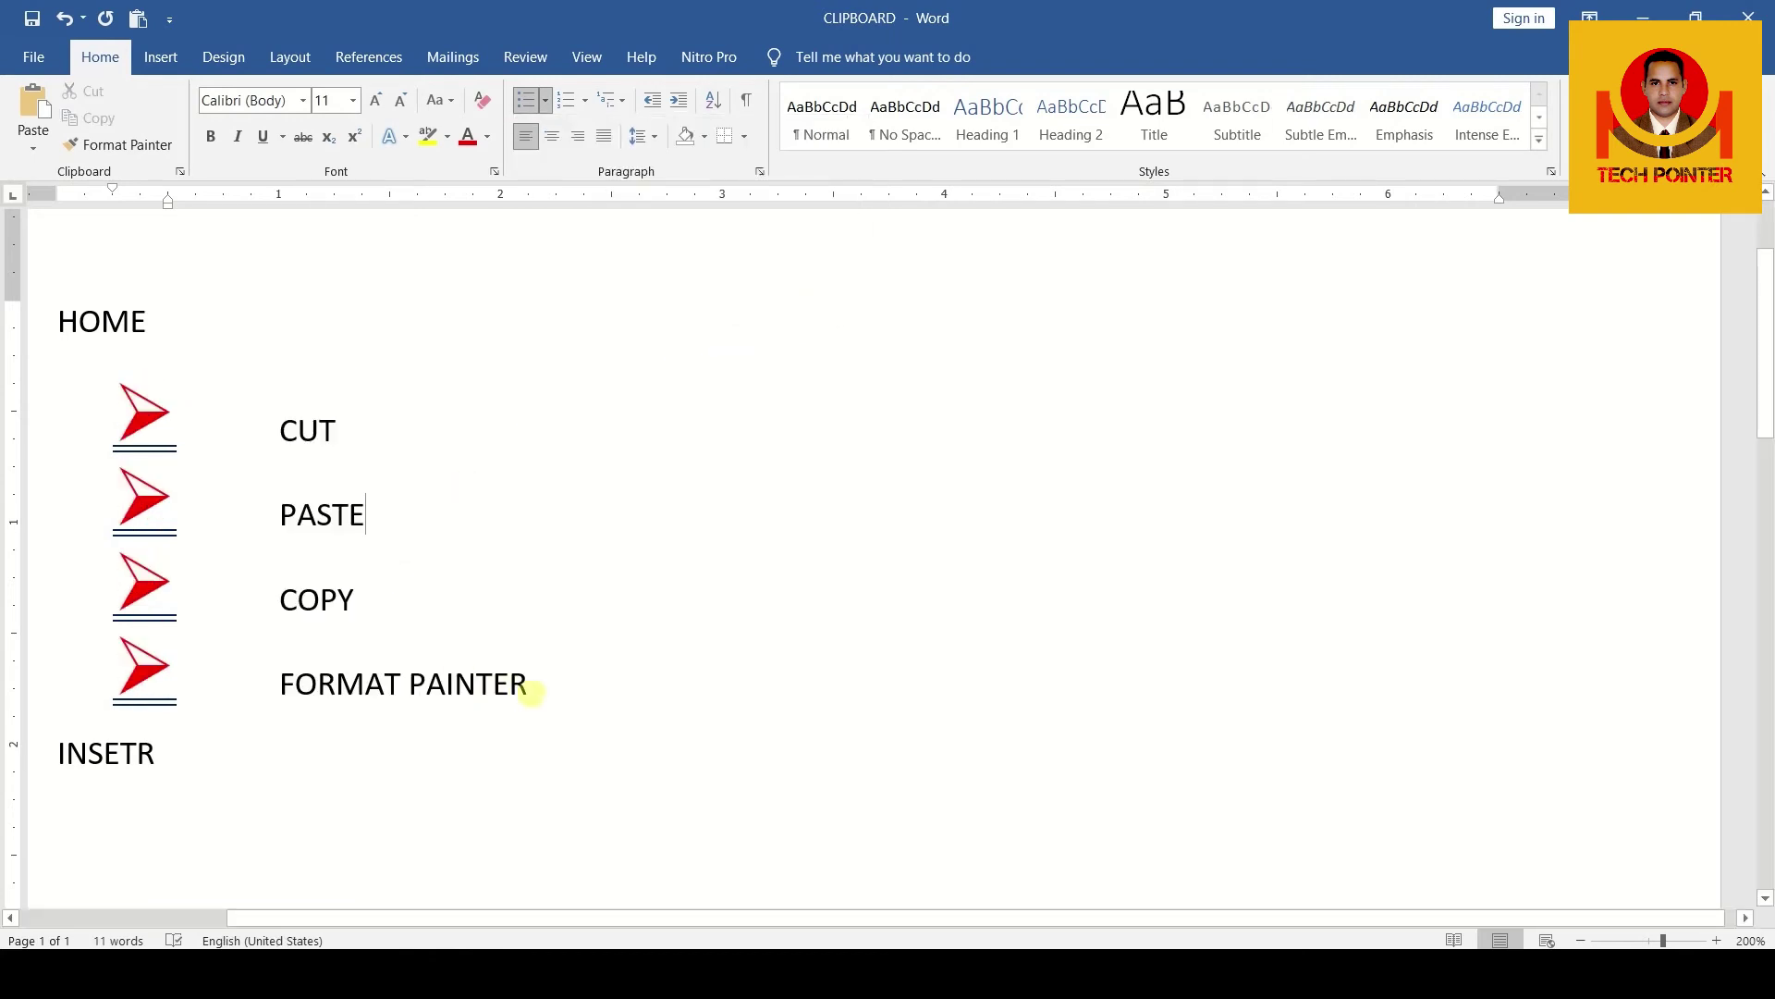
Replace the bullets of the list under HOME with the 1. 2. 3. numbering format
mouse_move(539, 687)
left_mouse_down()
mouse_move(302, 629)
mouse_move(233, 434)
left_mouse_up()
left_click(264, 514)
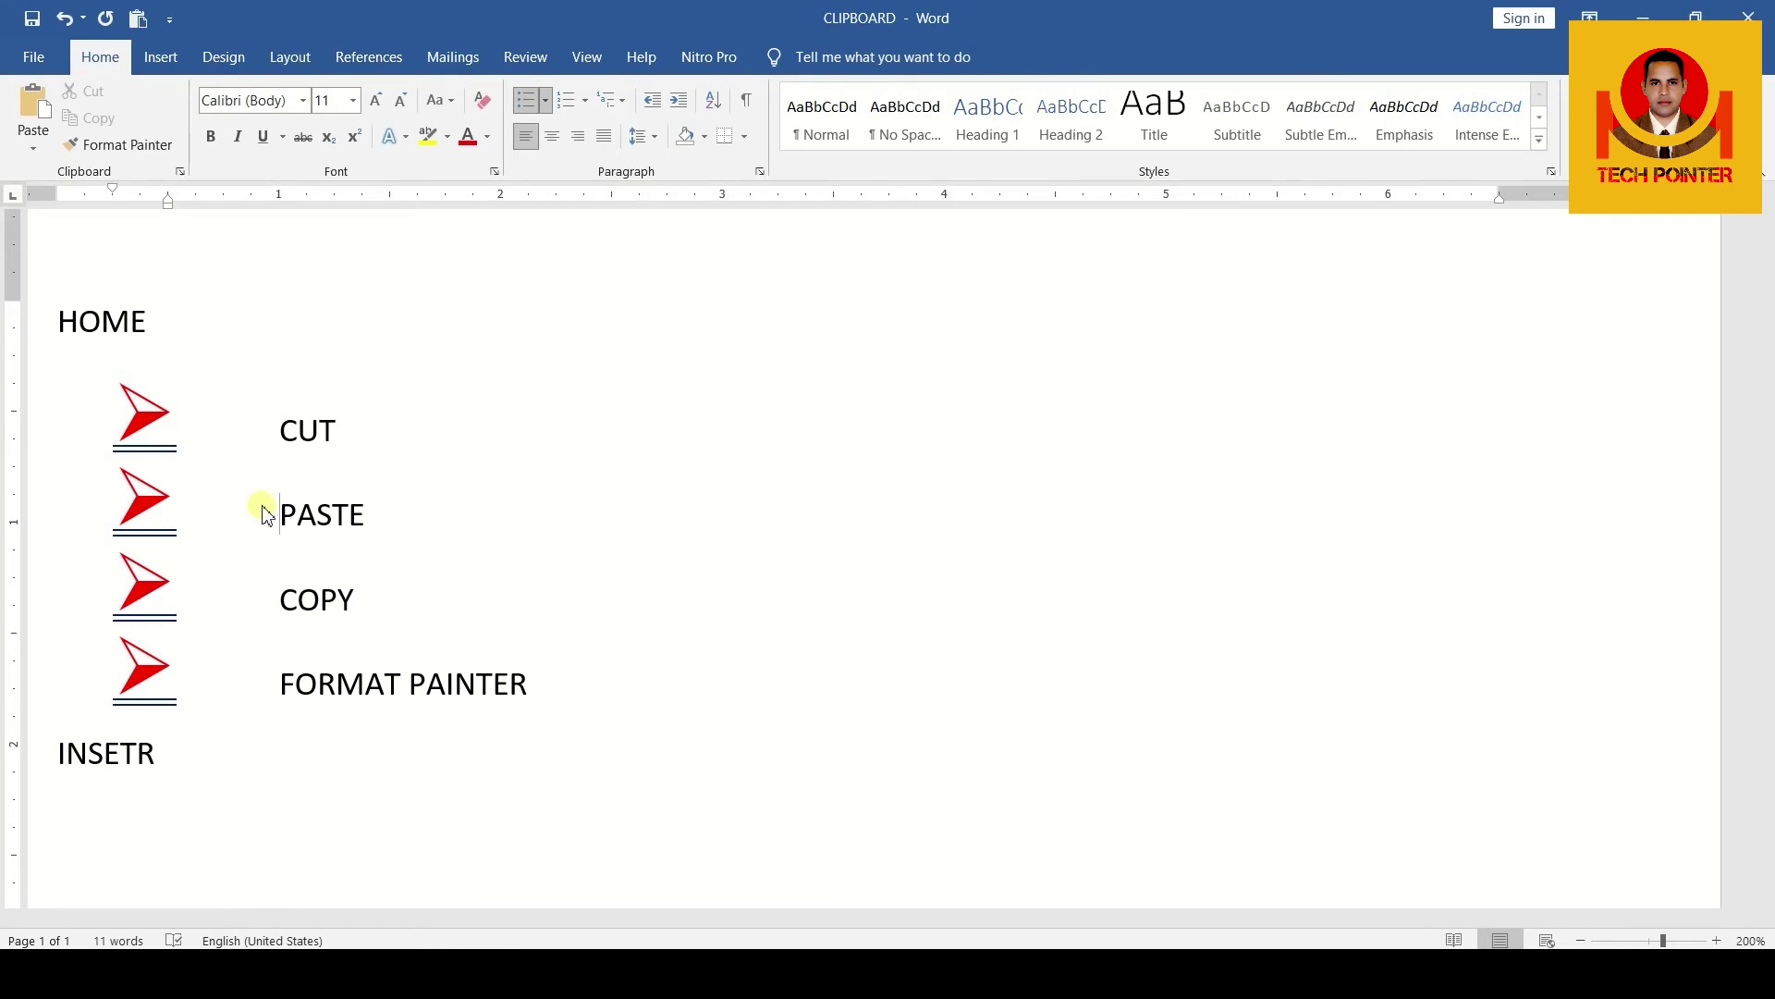
left_click(587, 103)
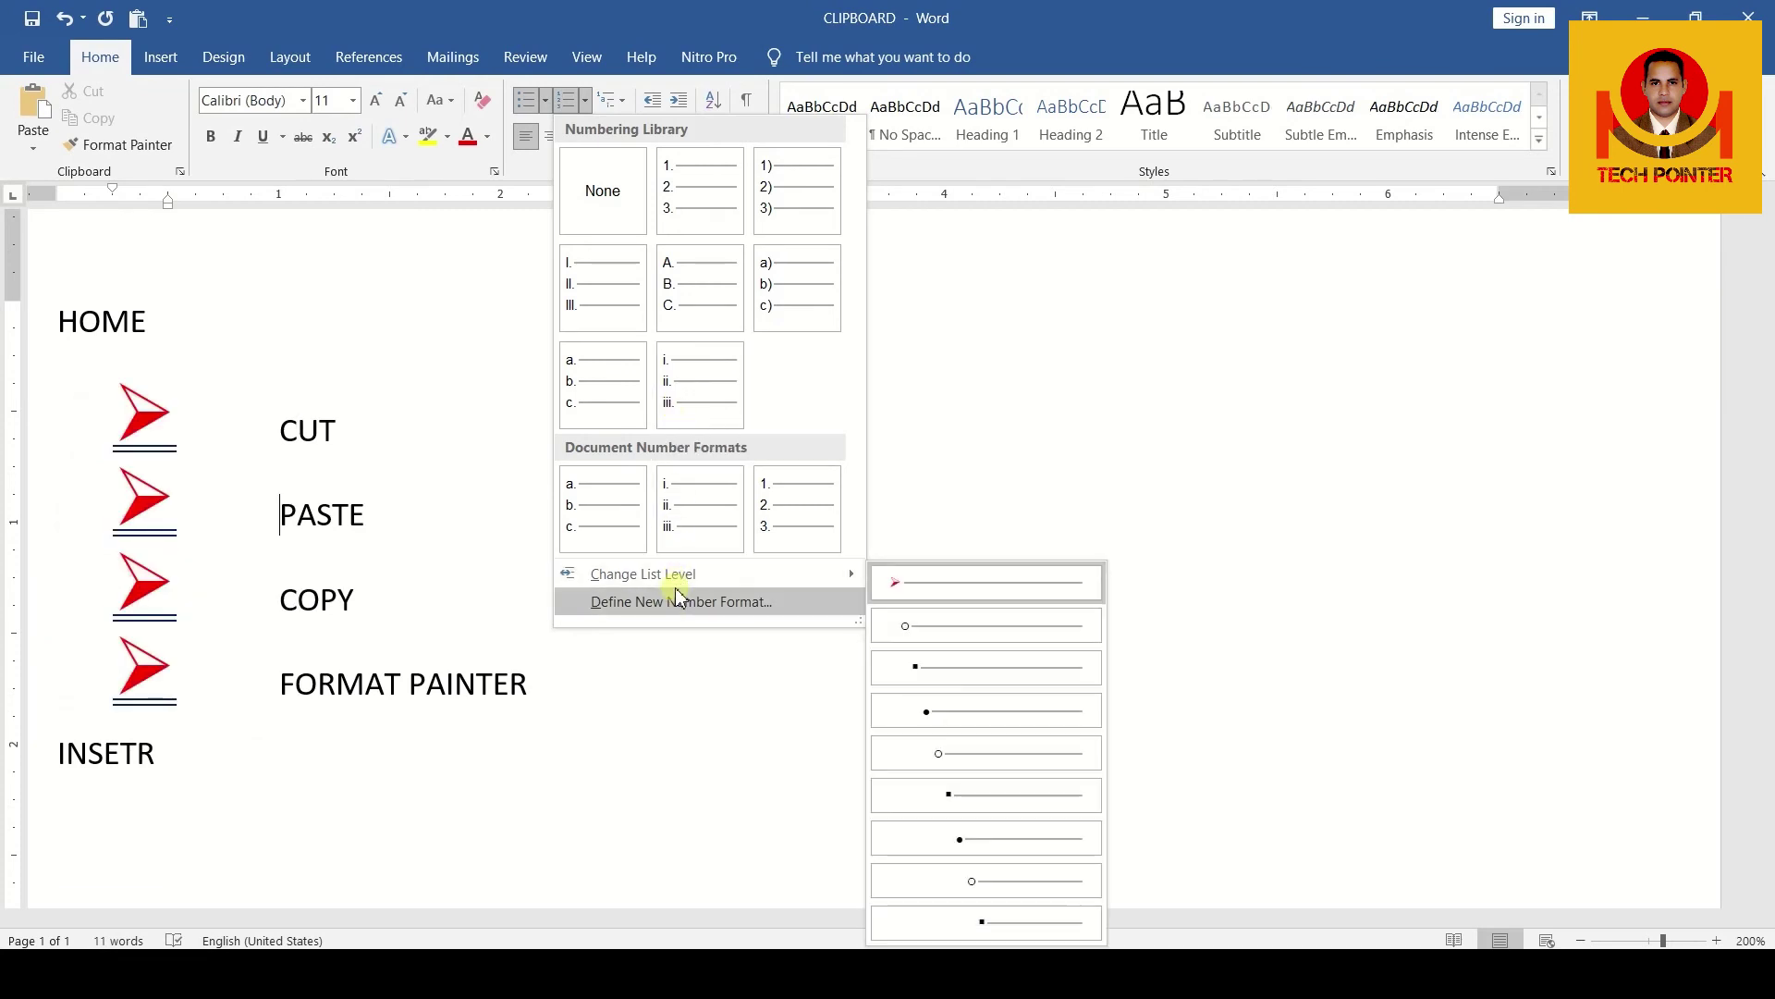
left_click(680, 214)
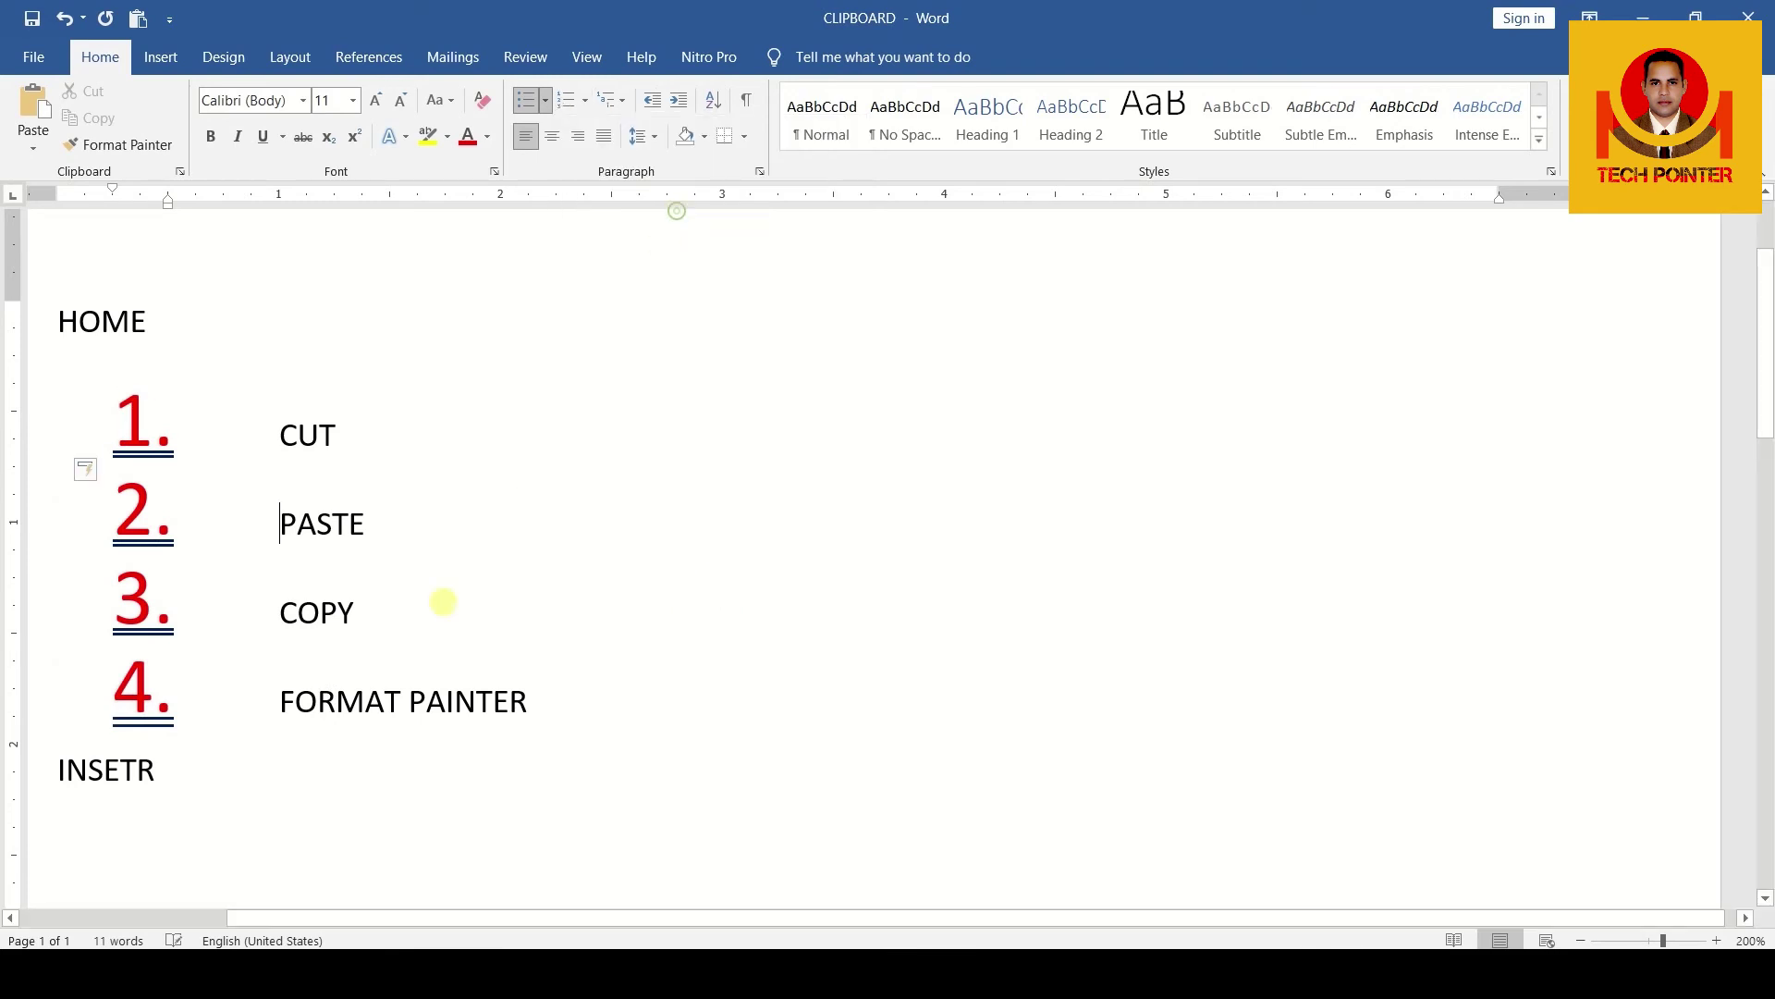
Add a new numbered item after FORMAT PAINTER and set its numbering value to 20 as the start of a new list
left_click(529, 703)
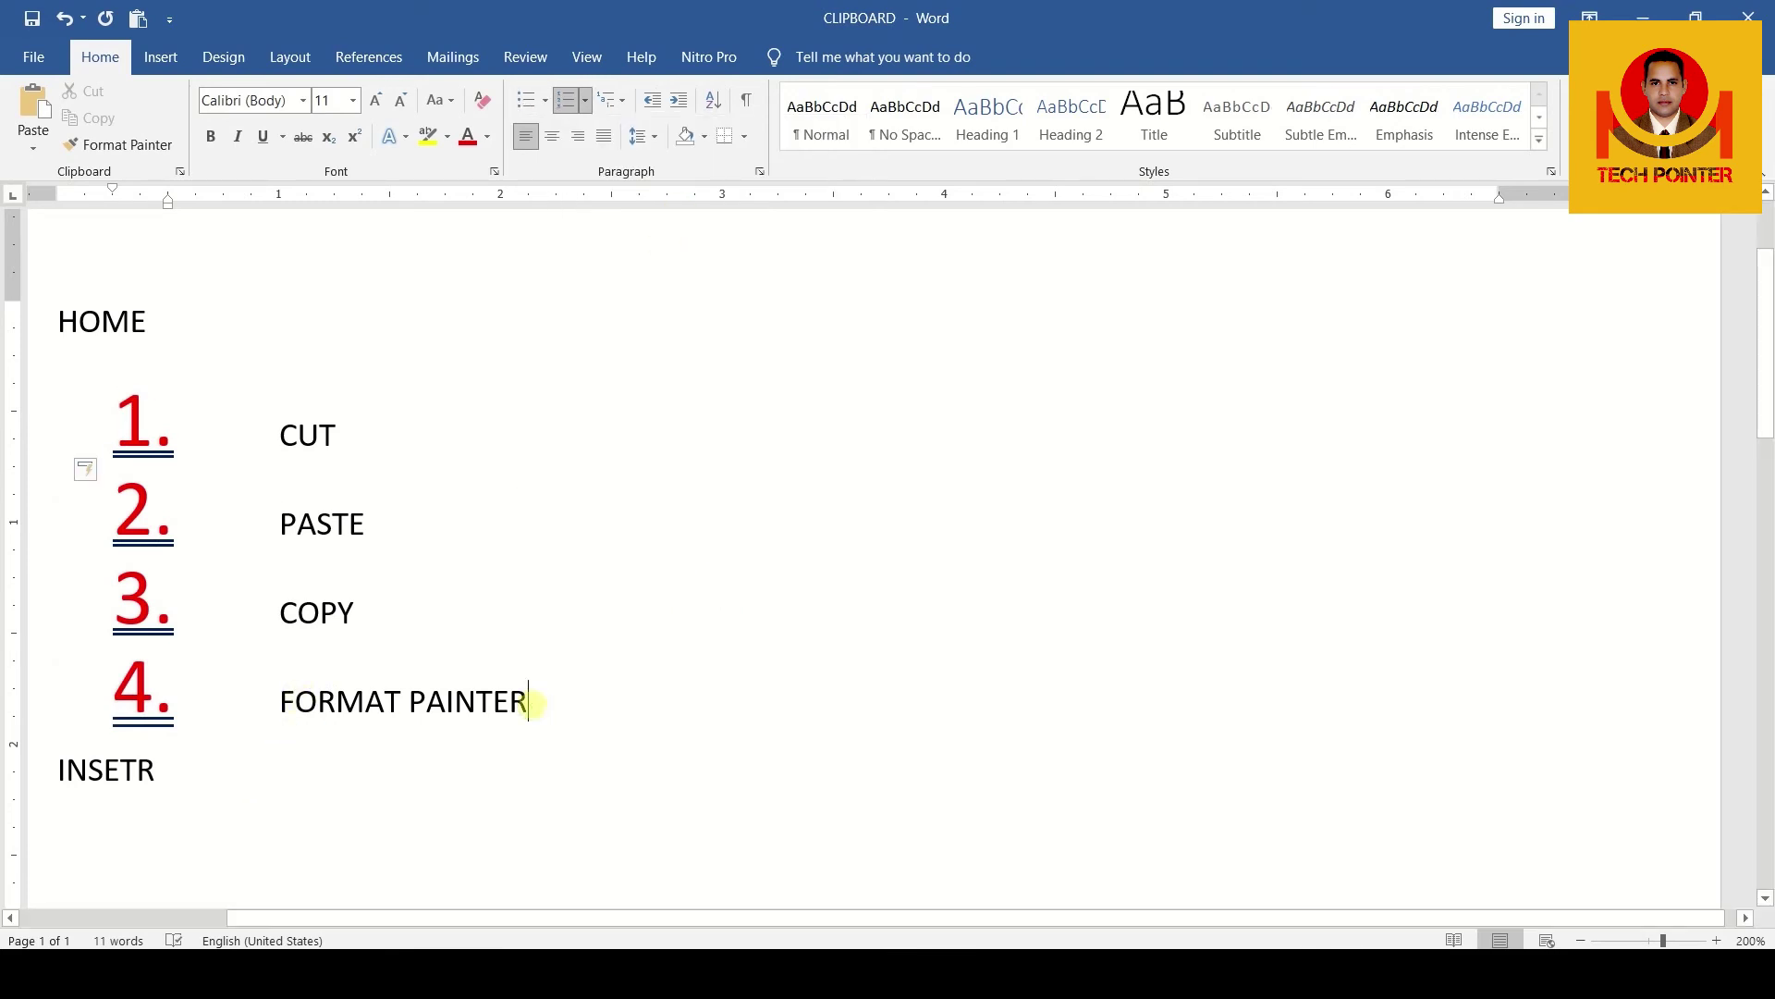
key("Return")
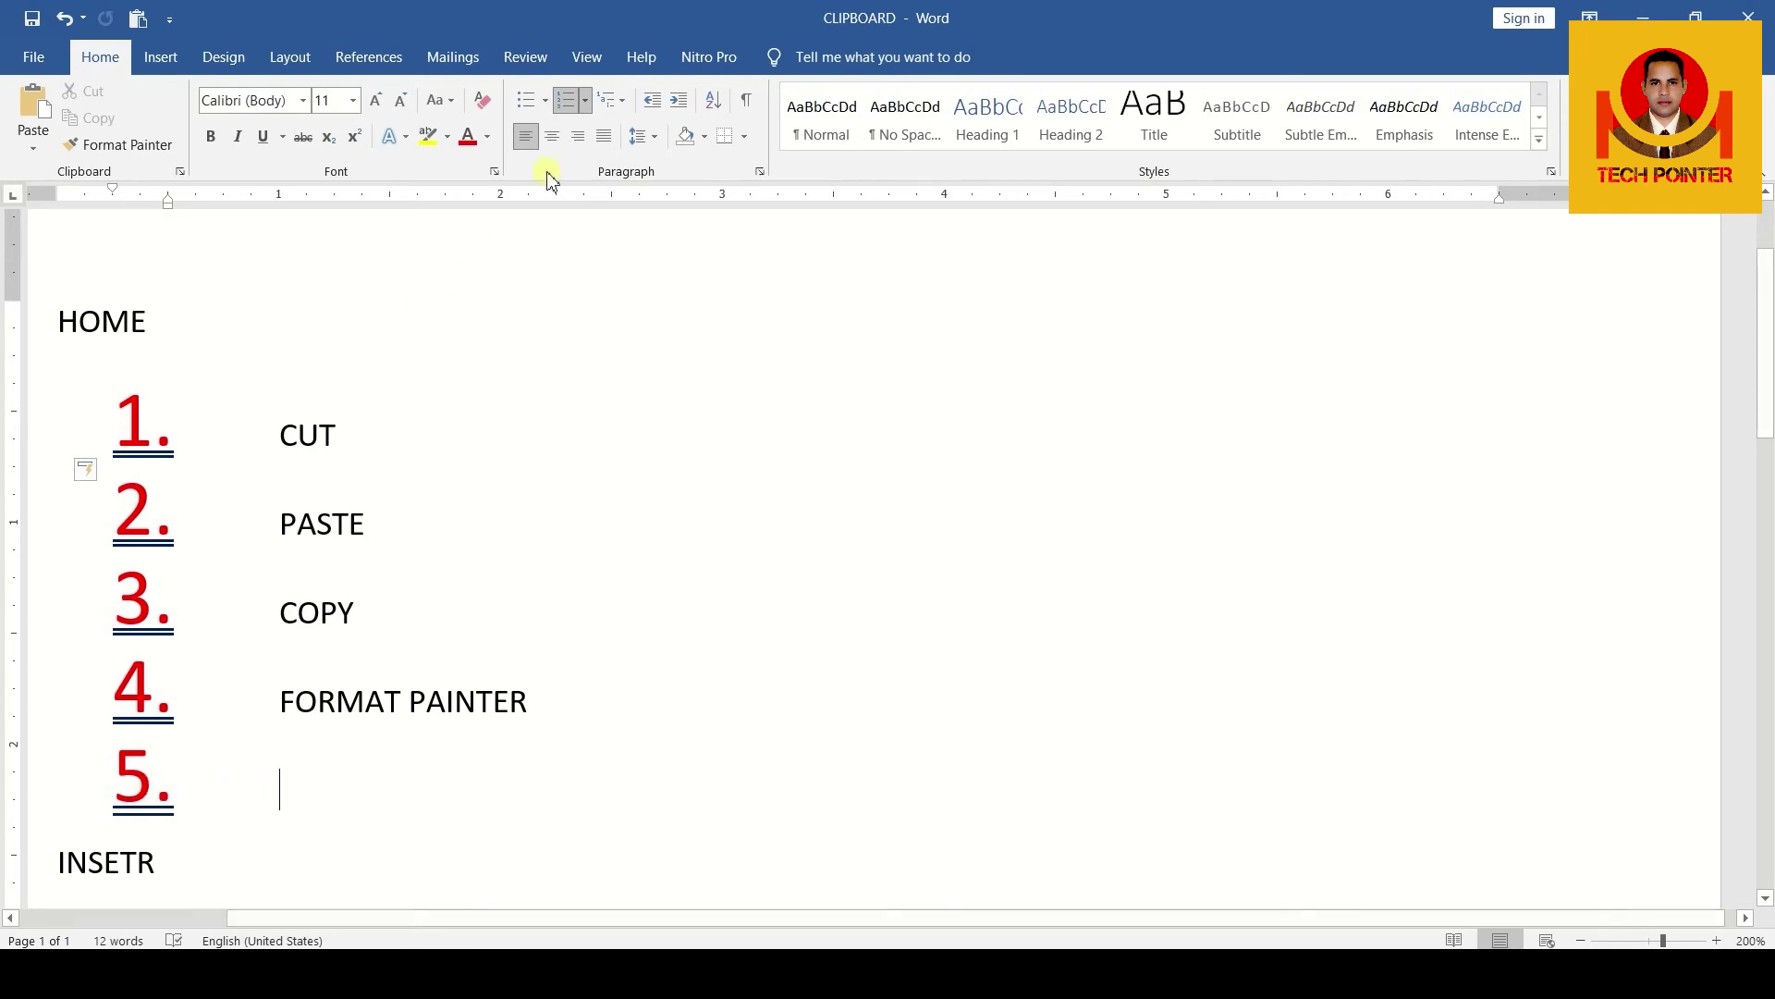
left_click(586, 107)
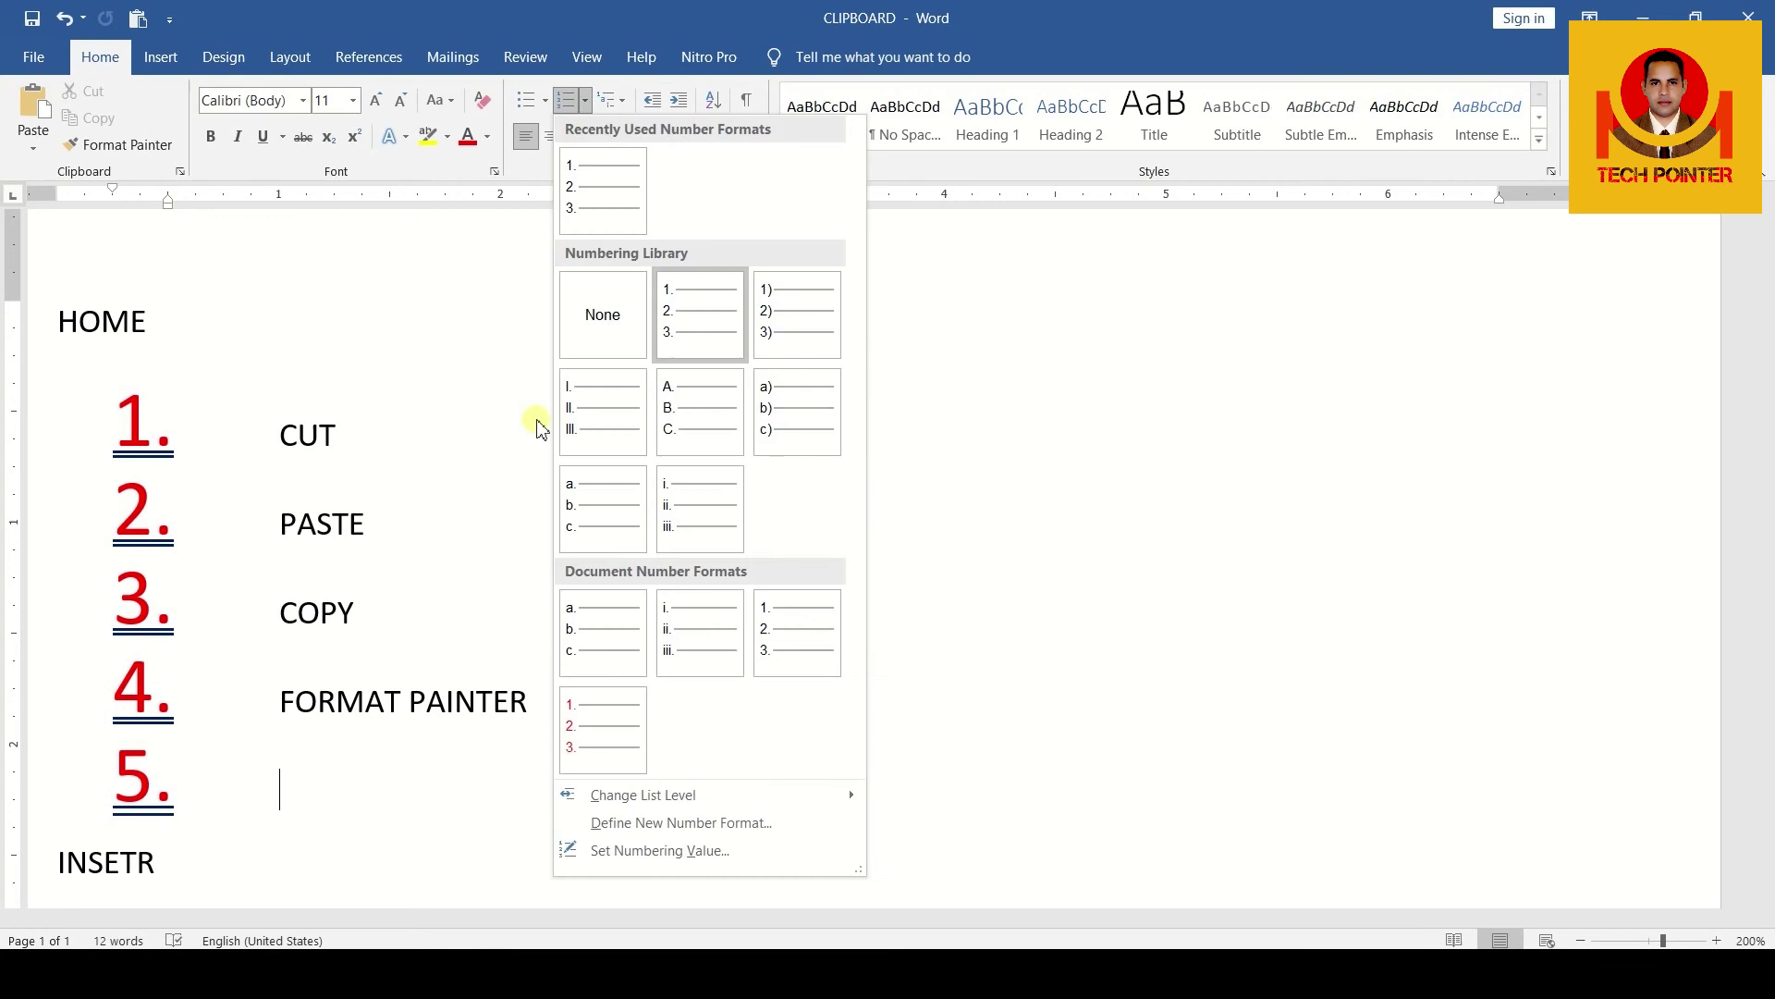
left_click(628, 852)
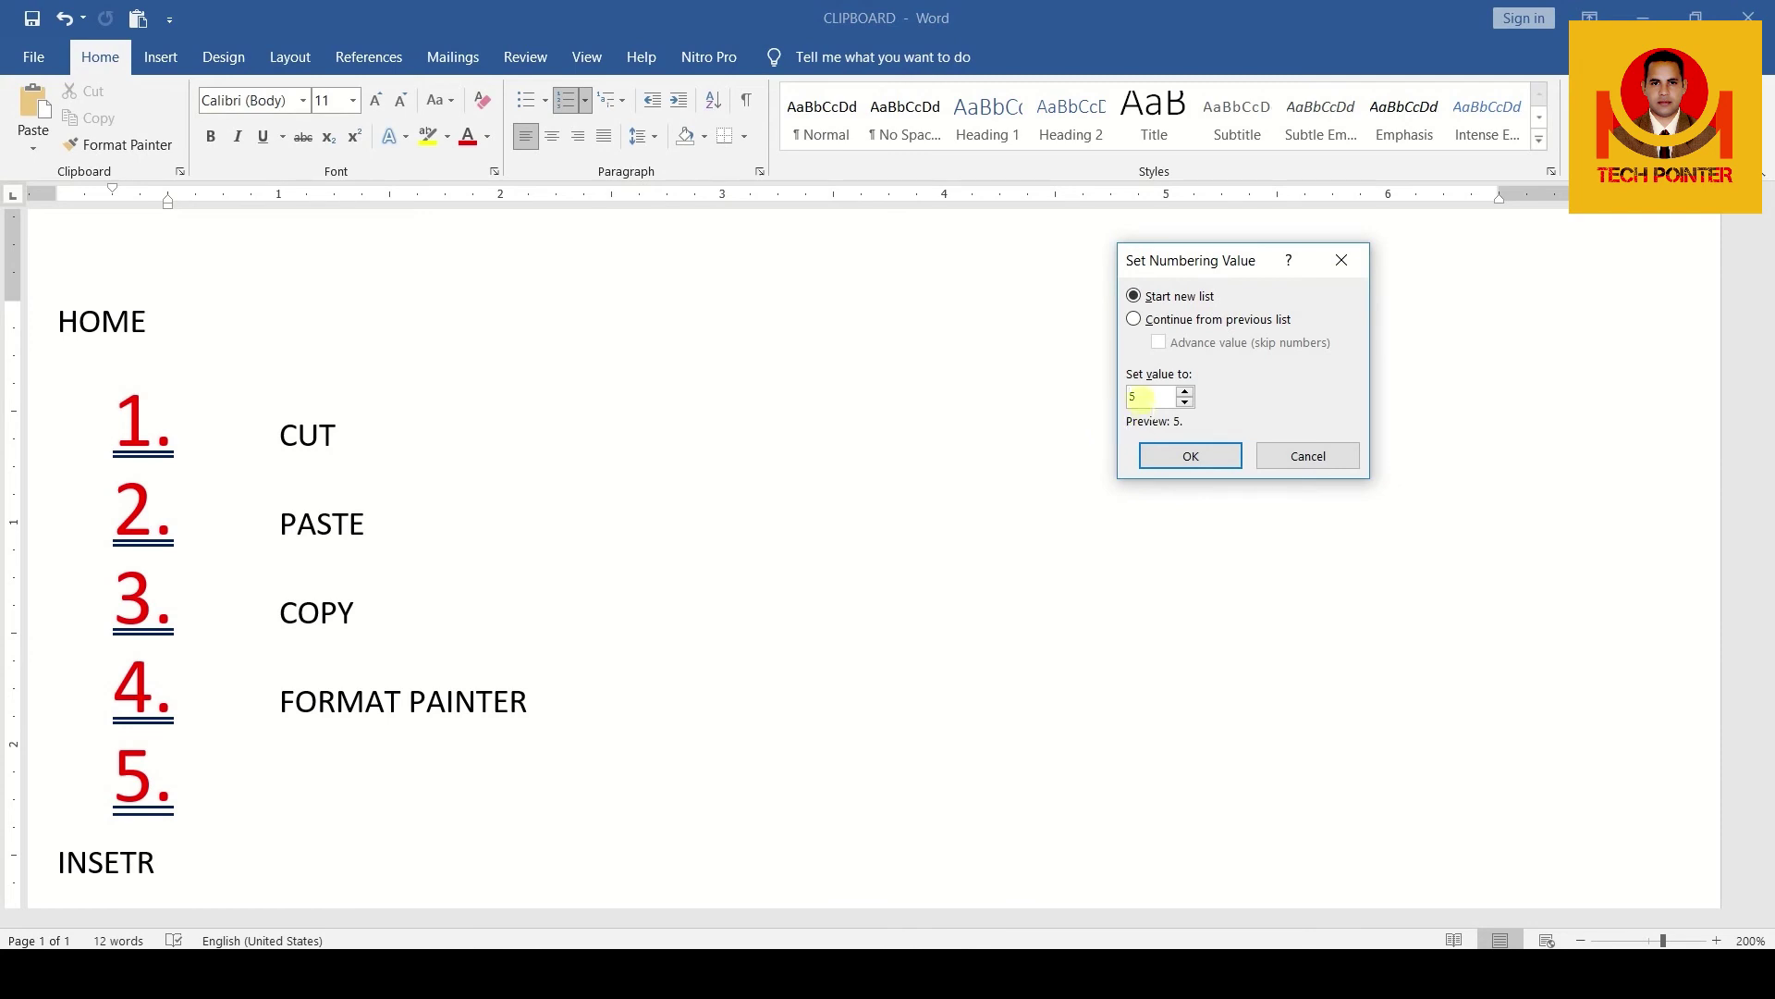
left_click_drag(1137, 396, 1125, 405)
type("20")
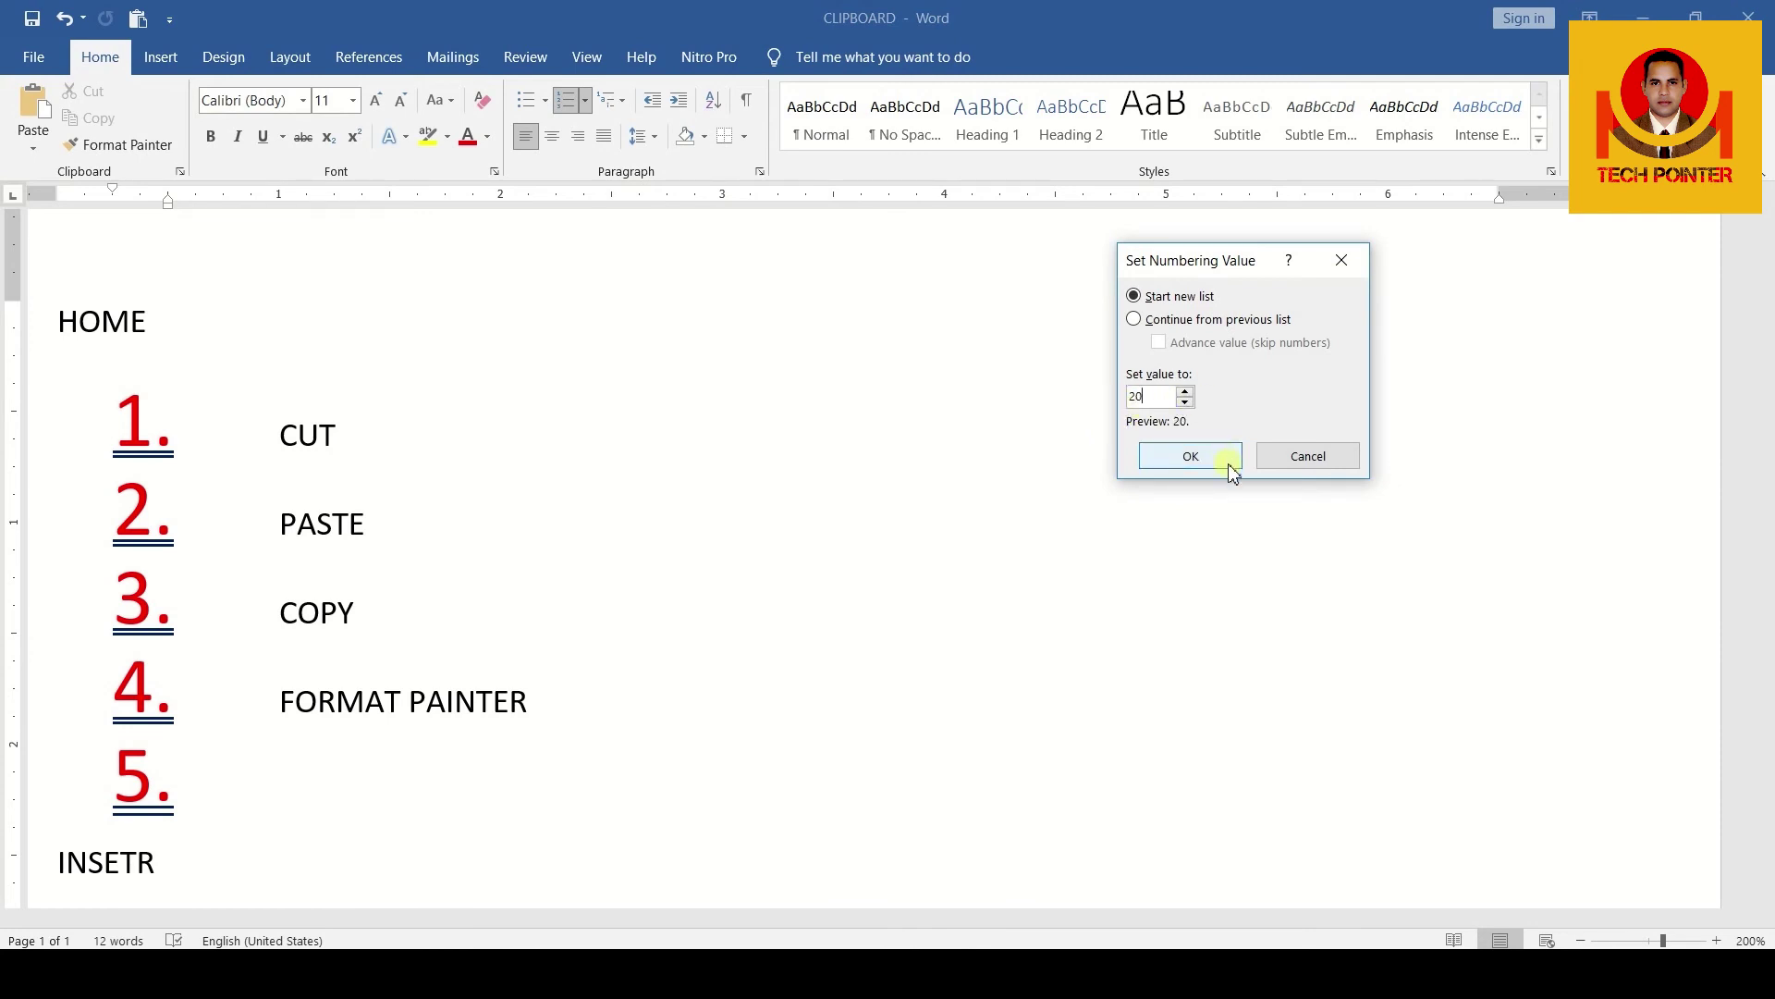
left_click(1190, 456)
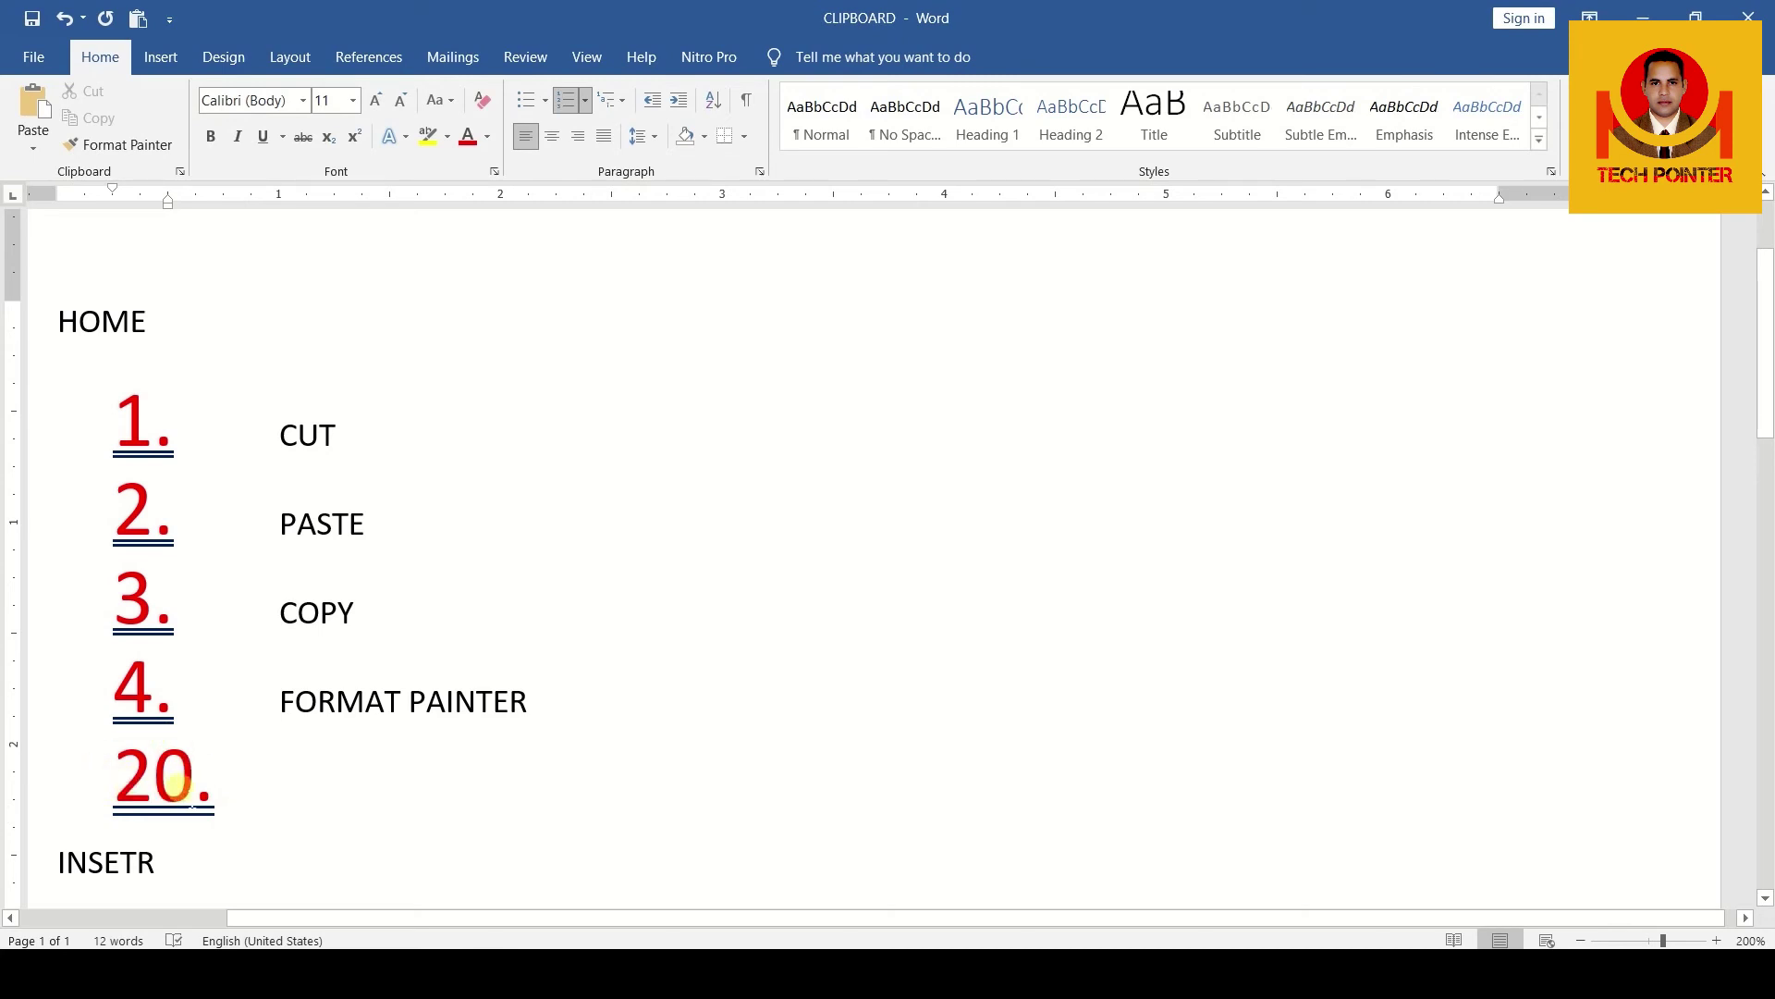
Enter KJJK as the text of item 20 and start another numbered item below it
type("KJJK")
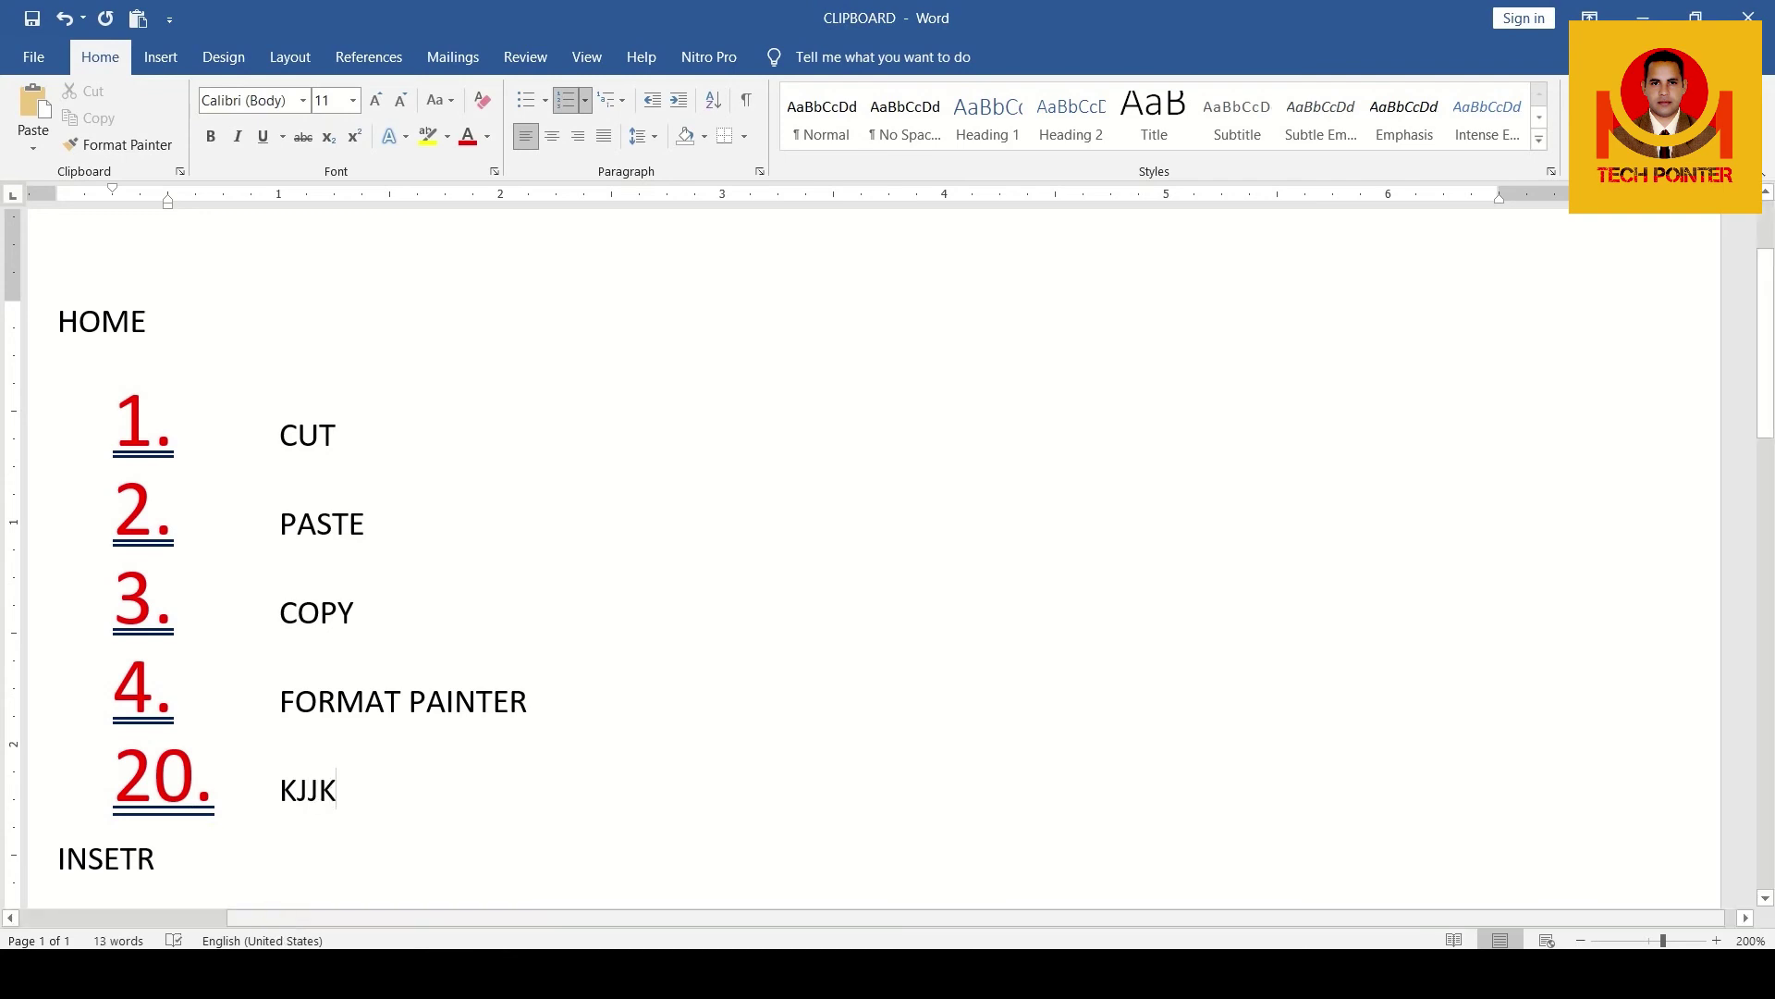
key("Return")
scroll(325, 828, "down", 2)
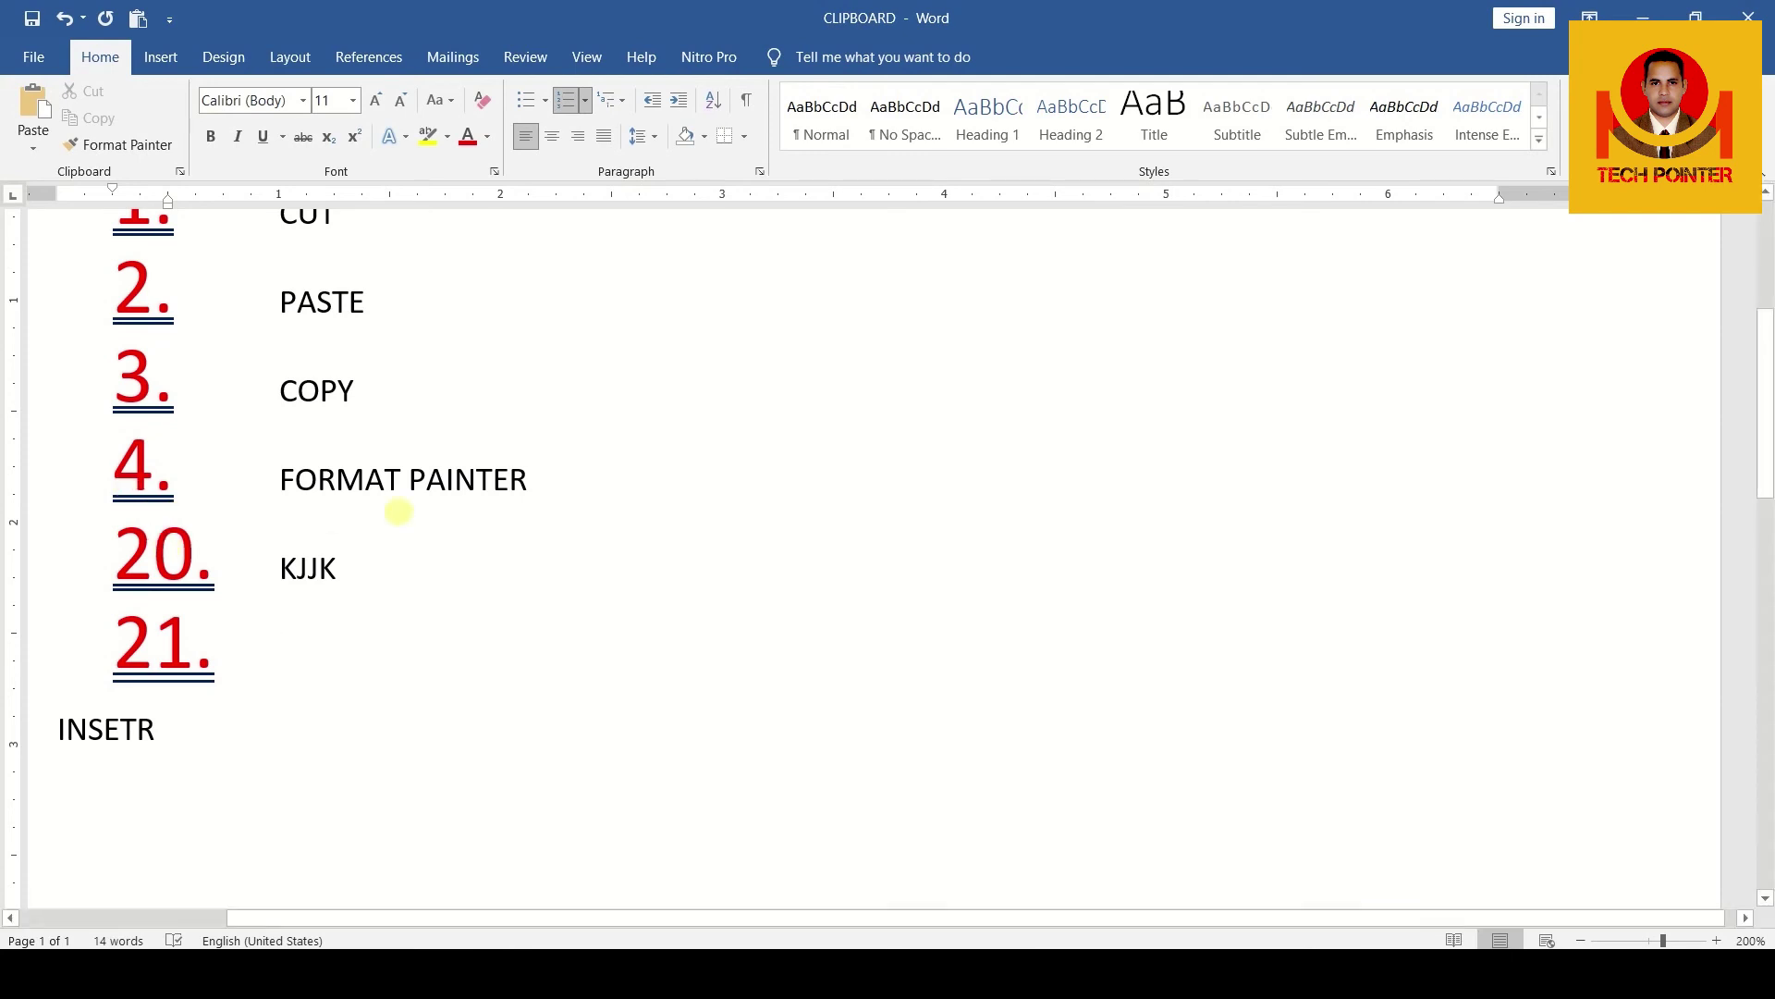
Insert blank, unnumbered lines between FORMAT PAINTER and item 20
left_click(561, 476)
key("Return")
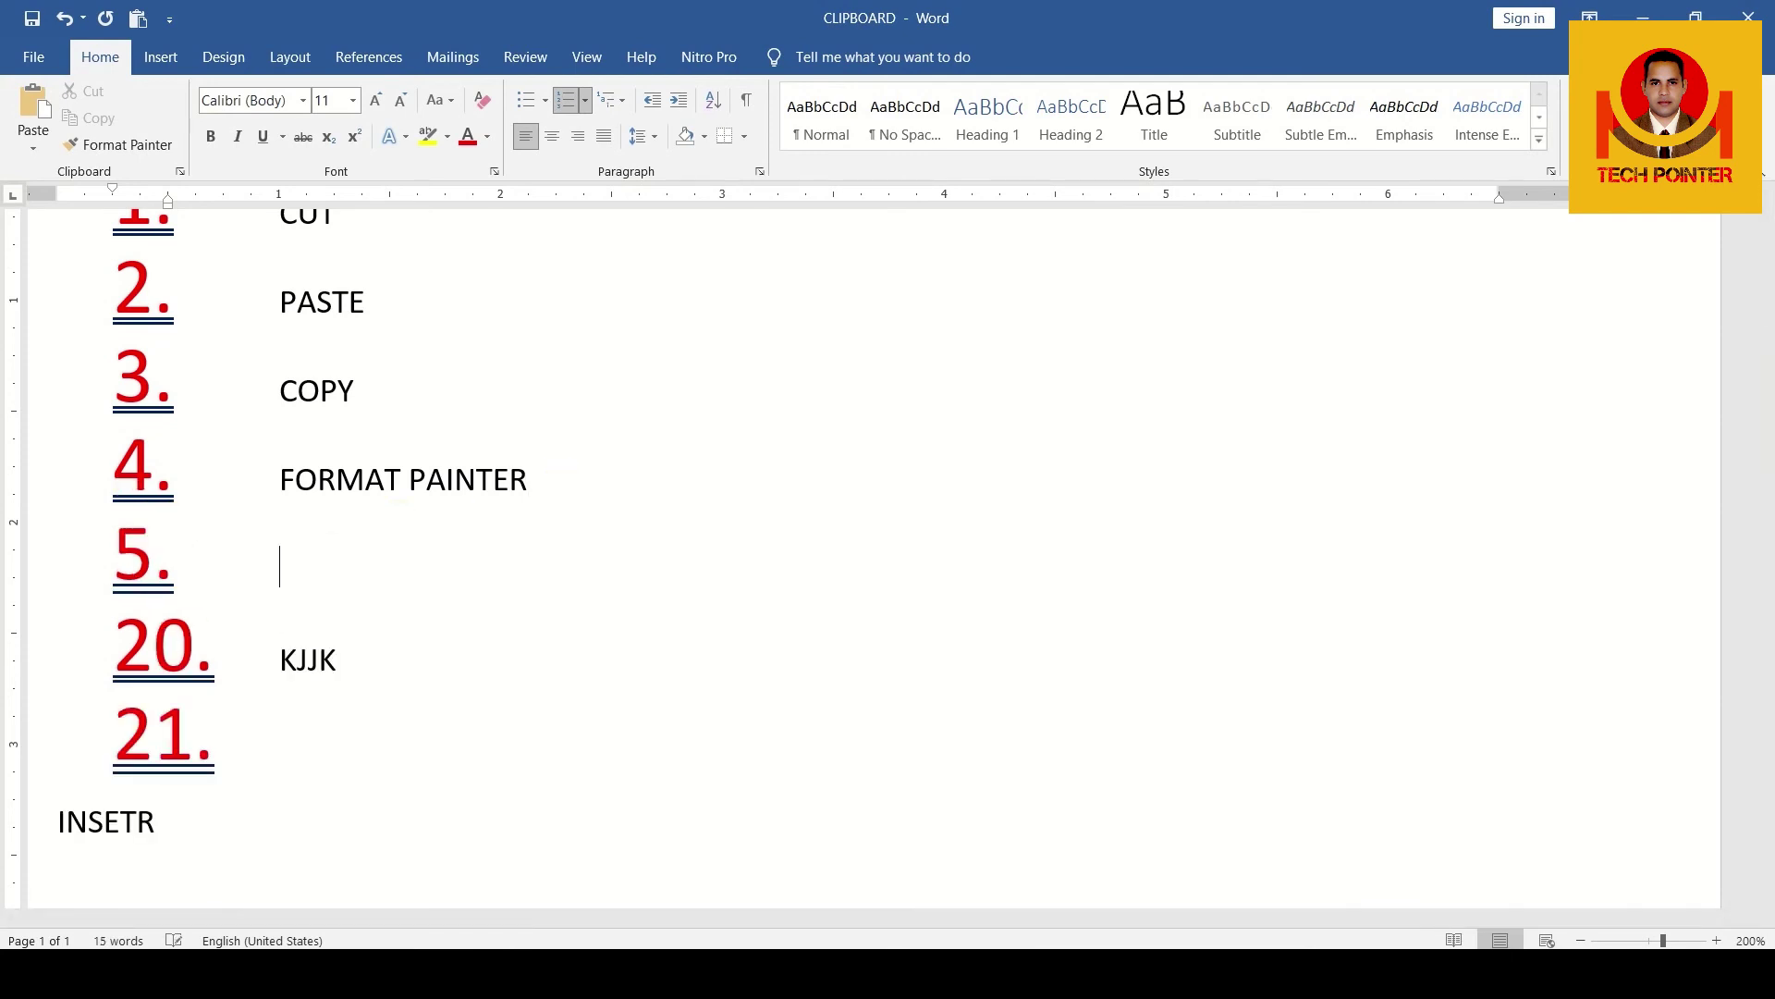
key("Return")
key("Return")
key("Return")
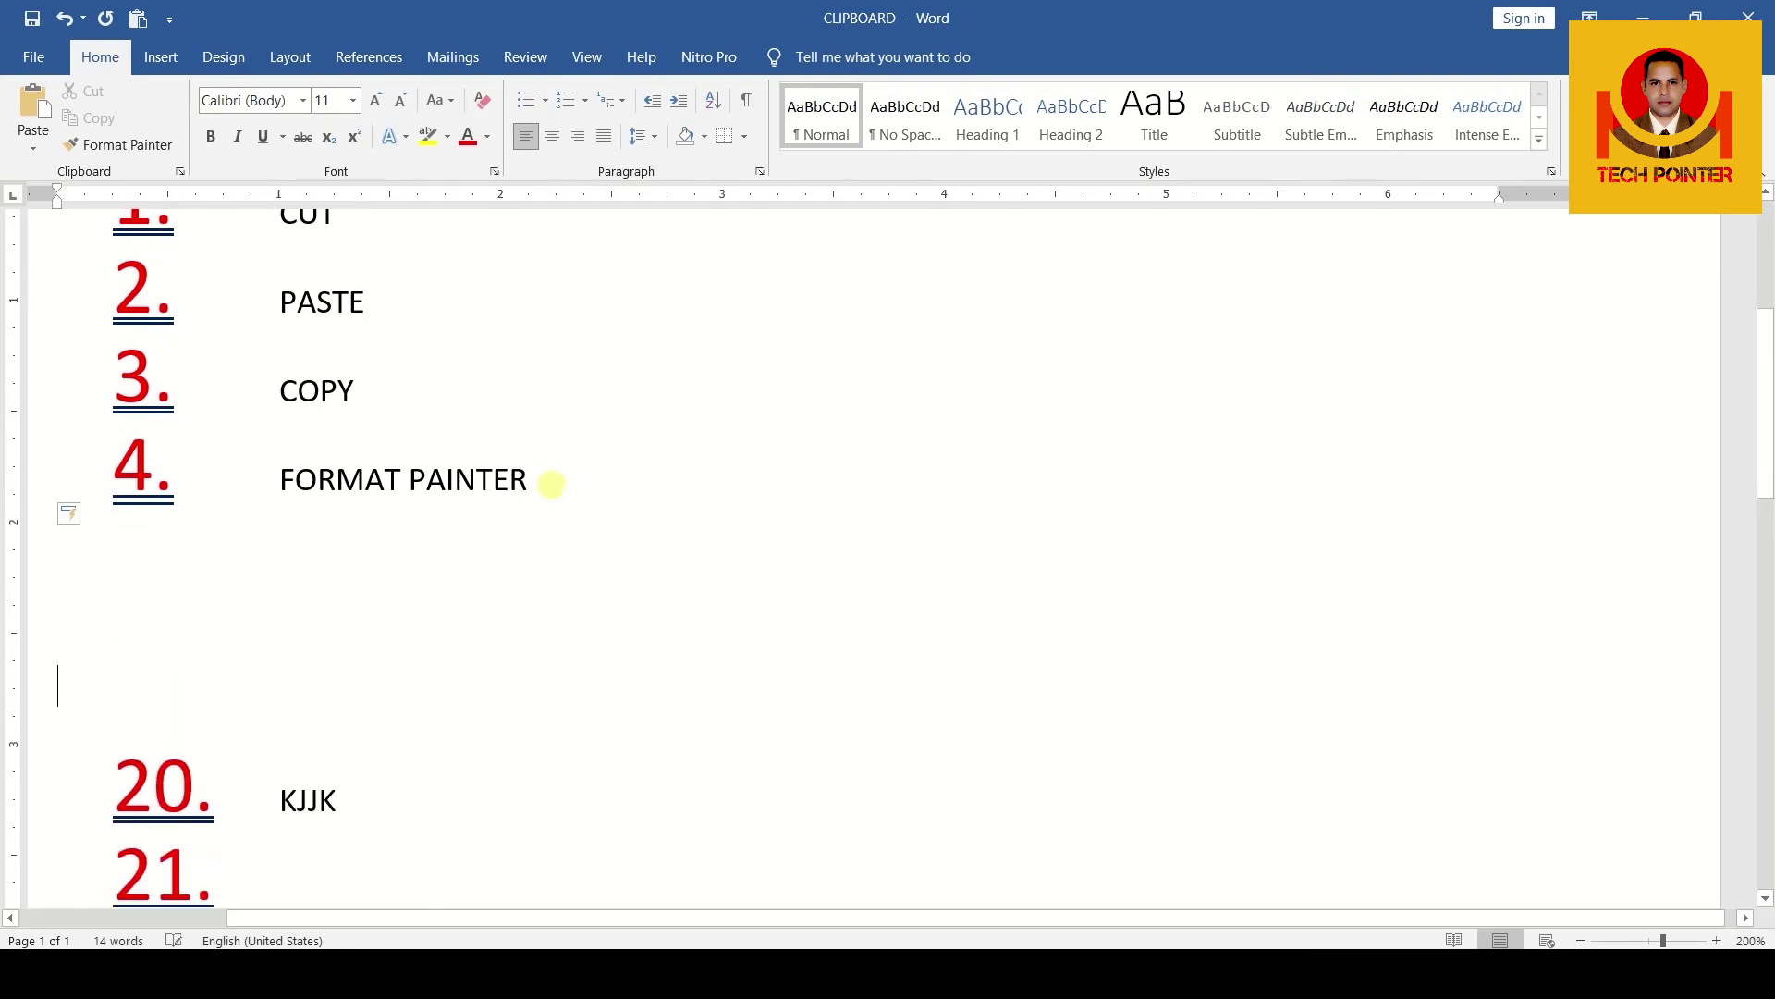
Add a numbered item reading 4 directly after FORMAT PAINTER and start another item under it
left_click(551, 484)
key("Return")
type("4")
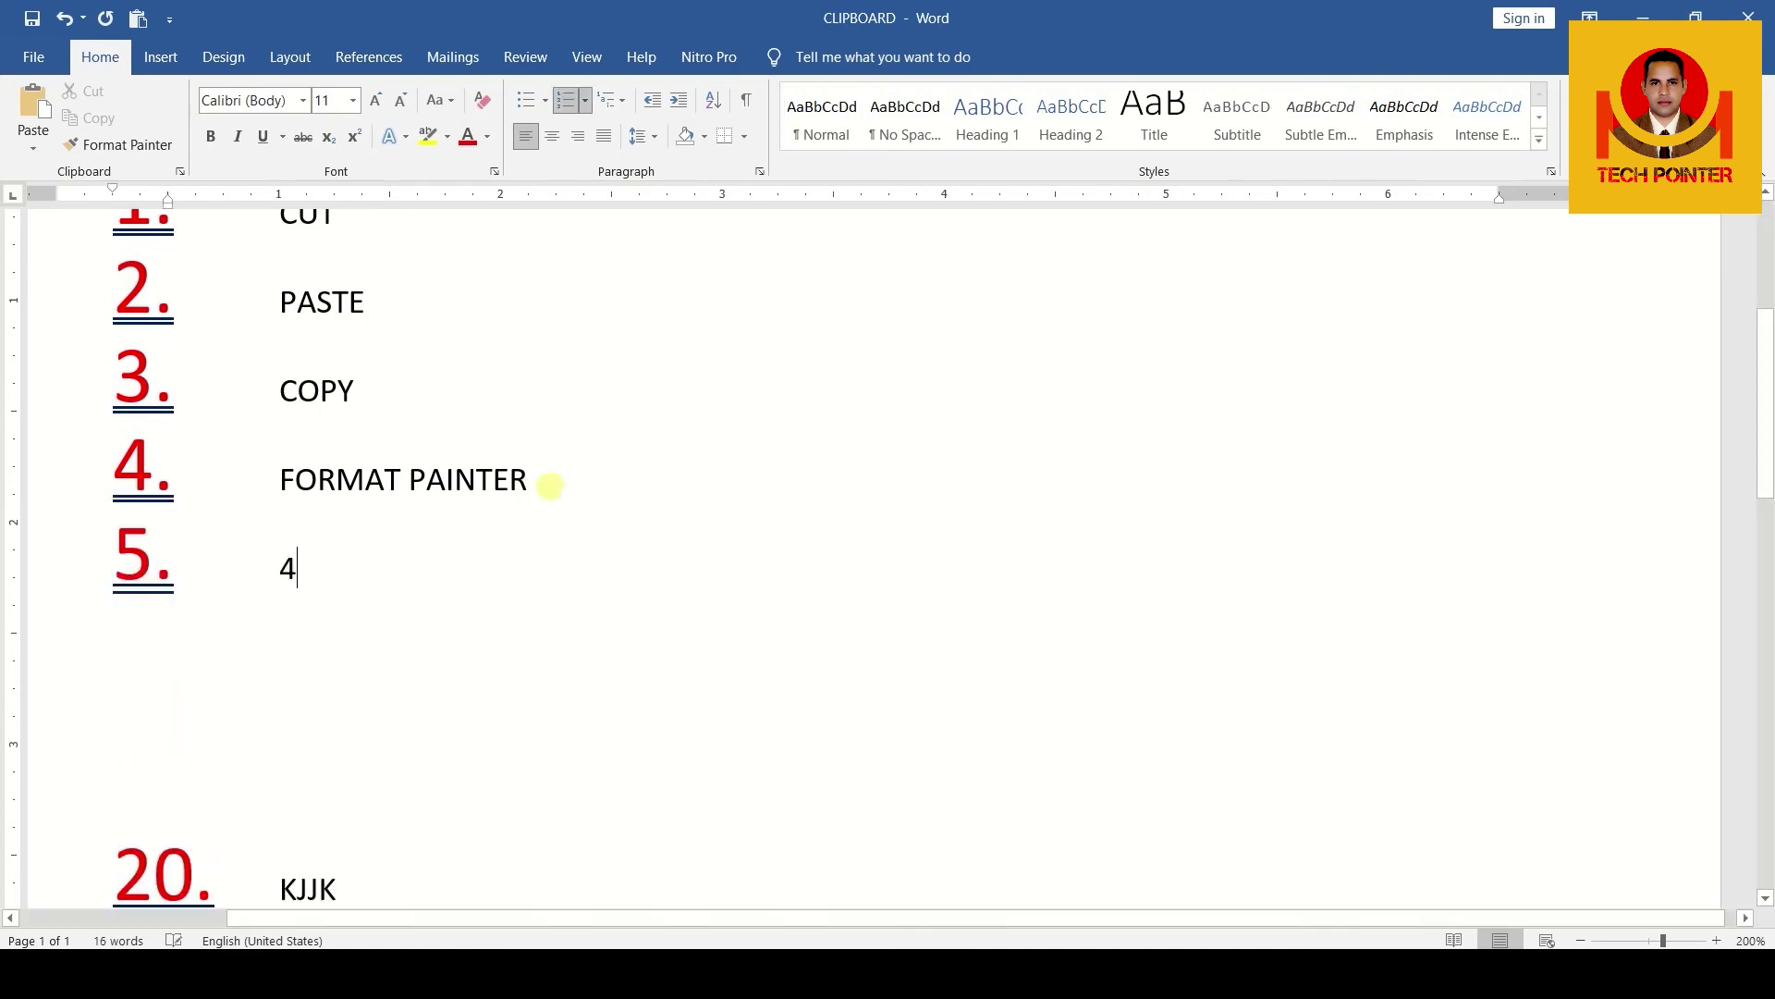
key("Return")
scroll(527, 480, "down", 3)
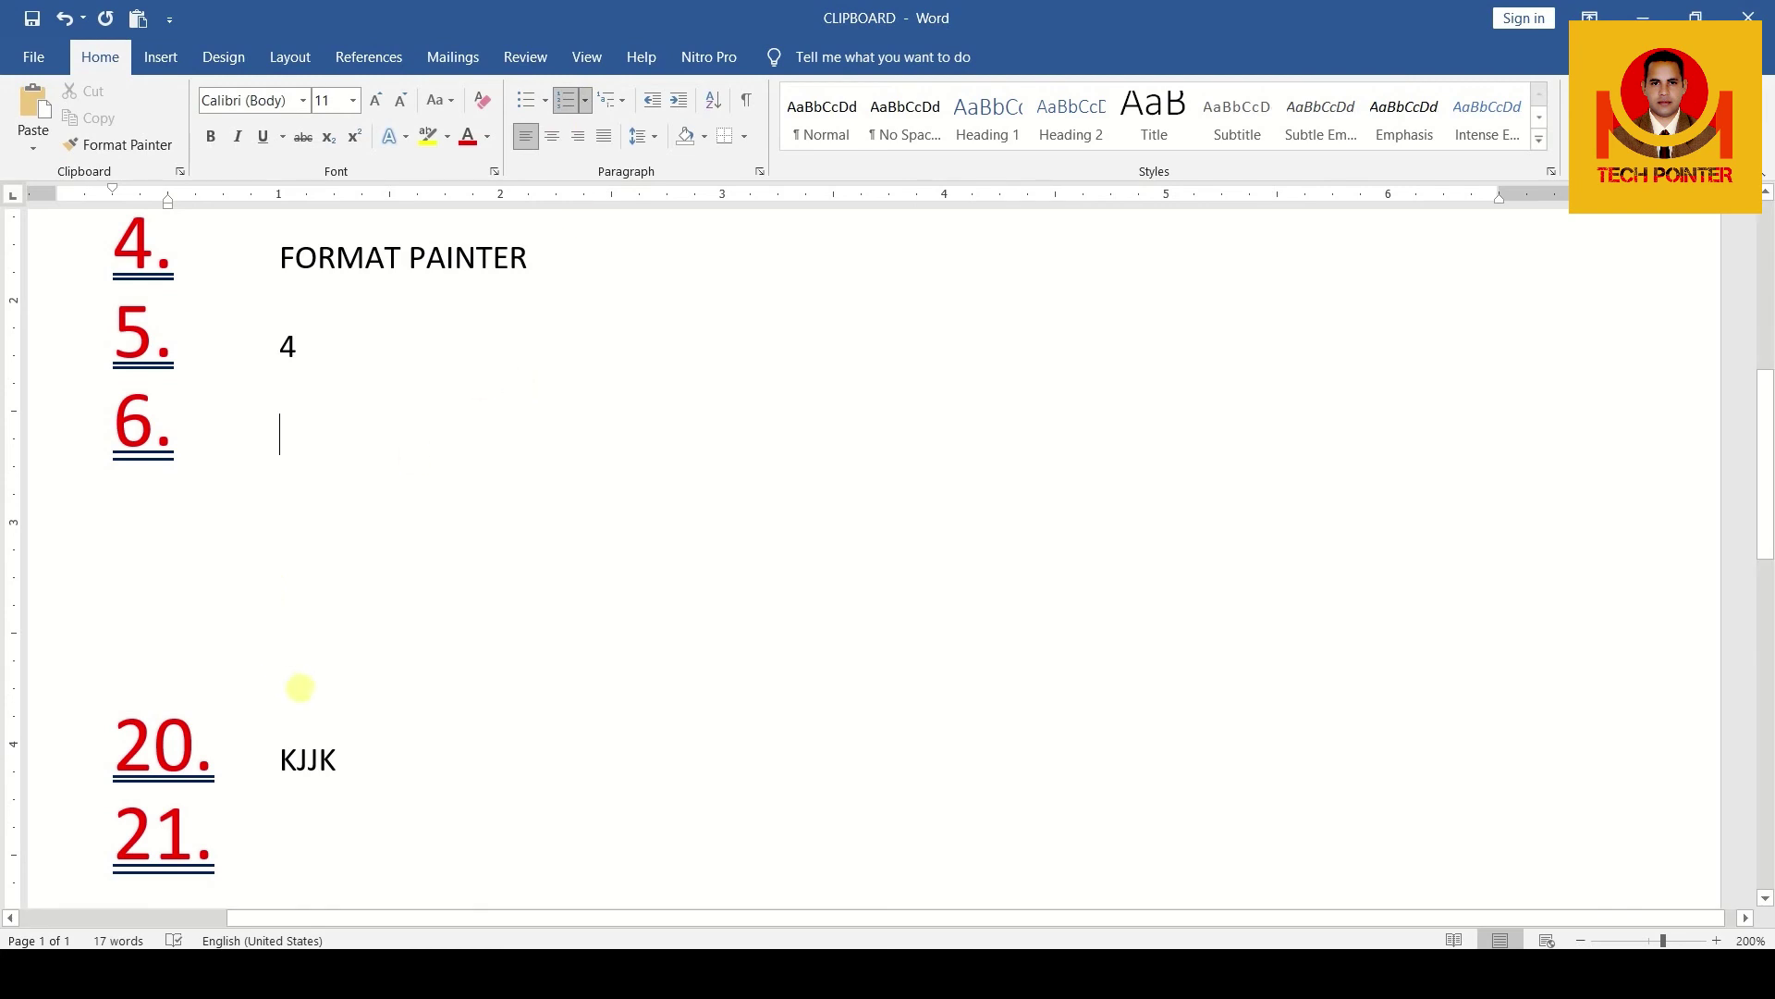
Delete the extra items and blank lines below FORMAT PAINTER, down to item 21
left_click_drag(365, 832, 157, 347)
key("Delete")
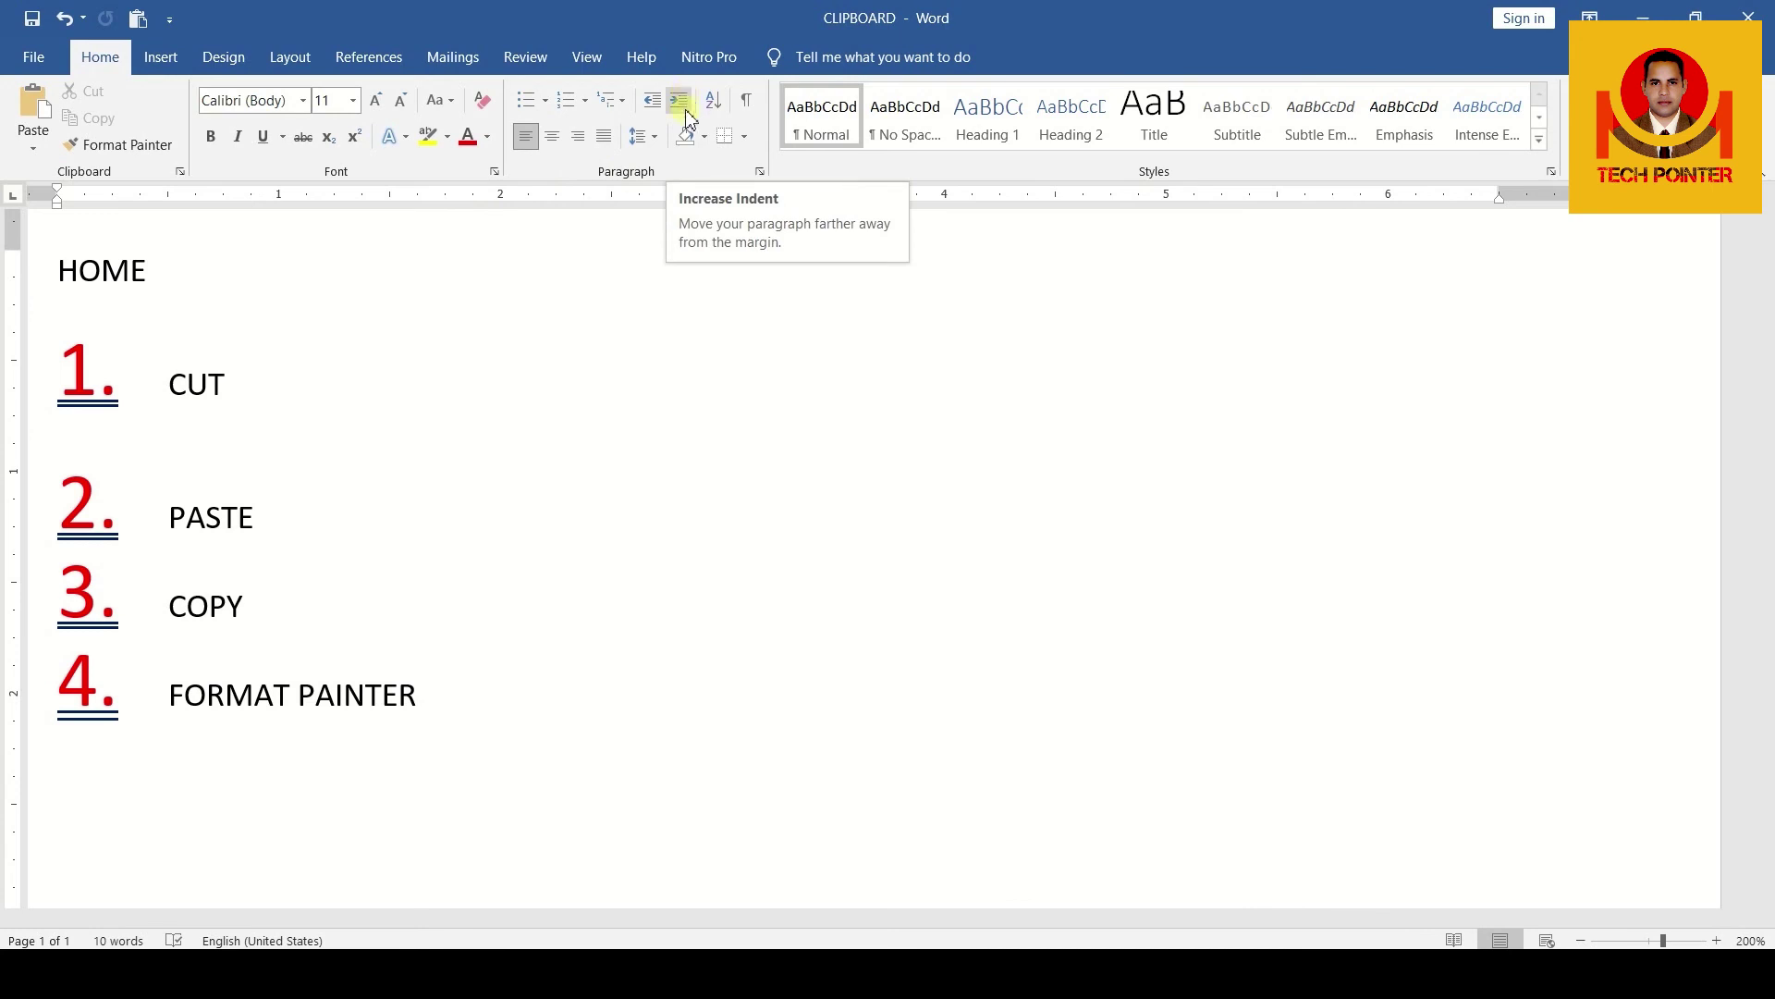
Apply the 1., 1.1., 1.1.1. multilevel list to all lines from HOME to FORMAT PAINTER
mouse_move(508, 698)
left_mouse_down()
mouse_move(331, 544)
mouse_move(113, 277)
left_mouse_up()
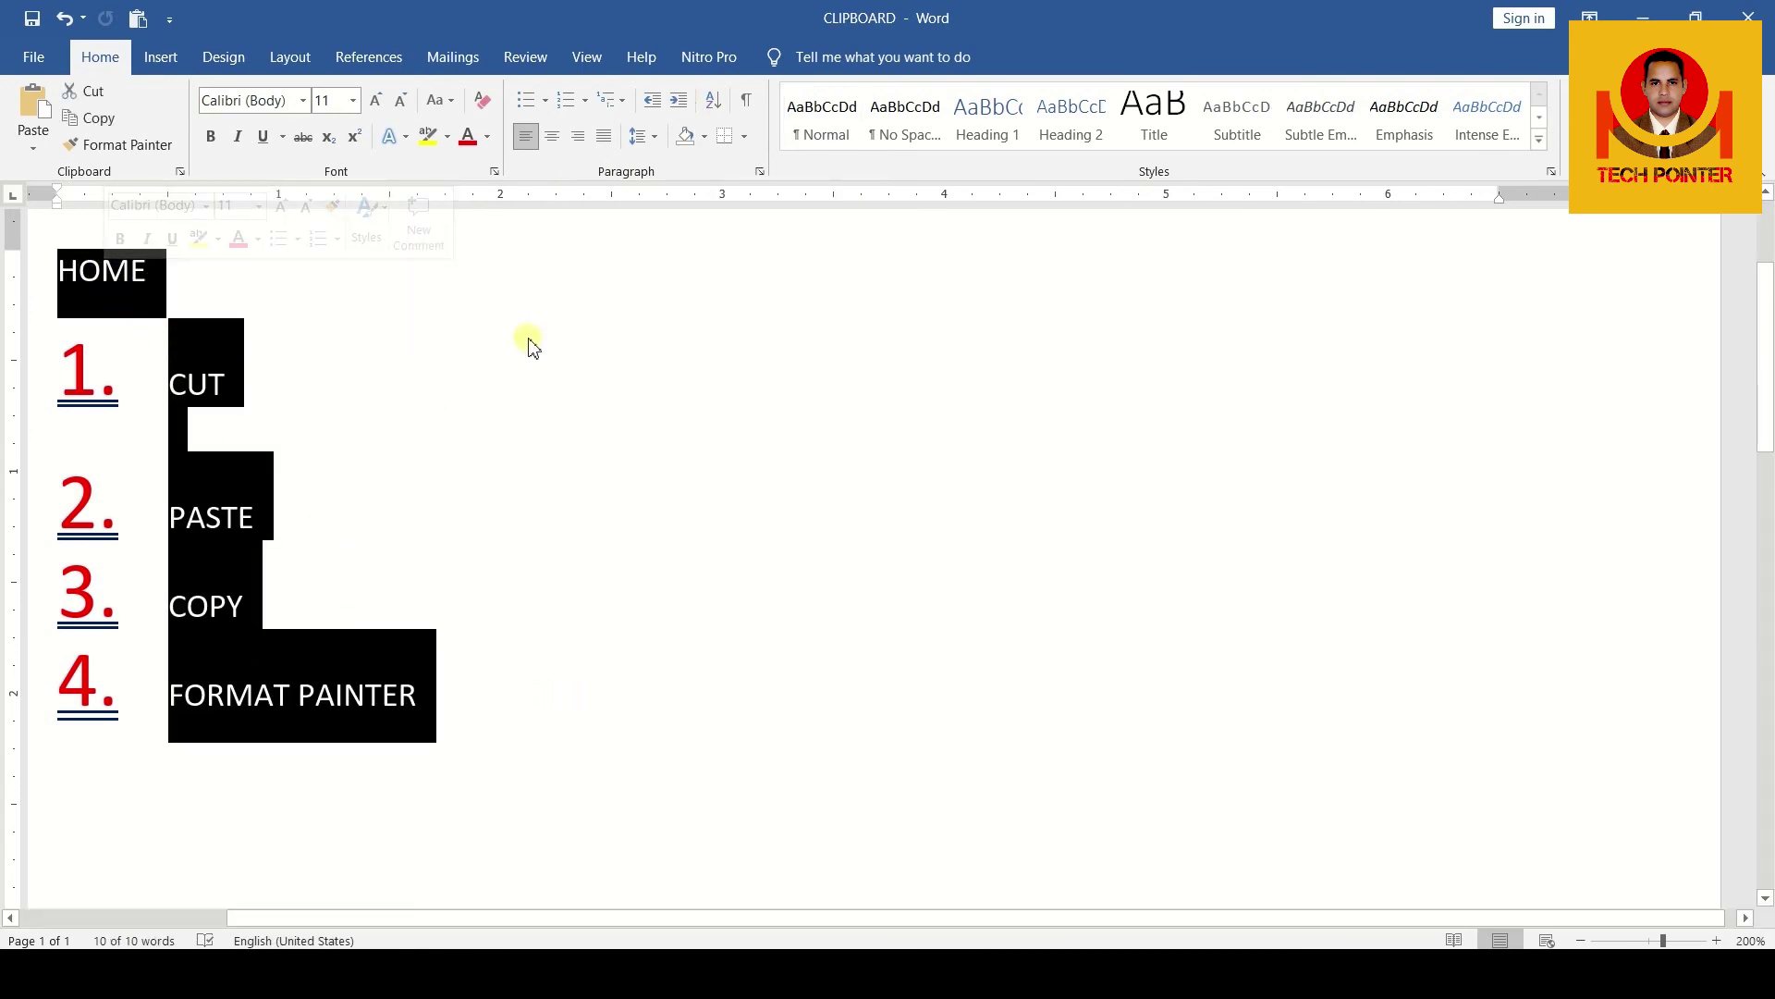
left_click(611, 100)
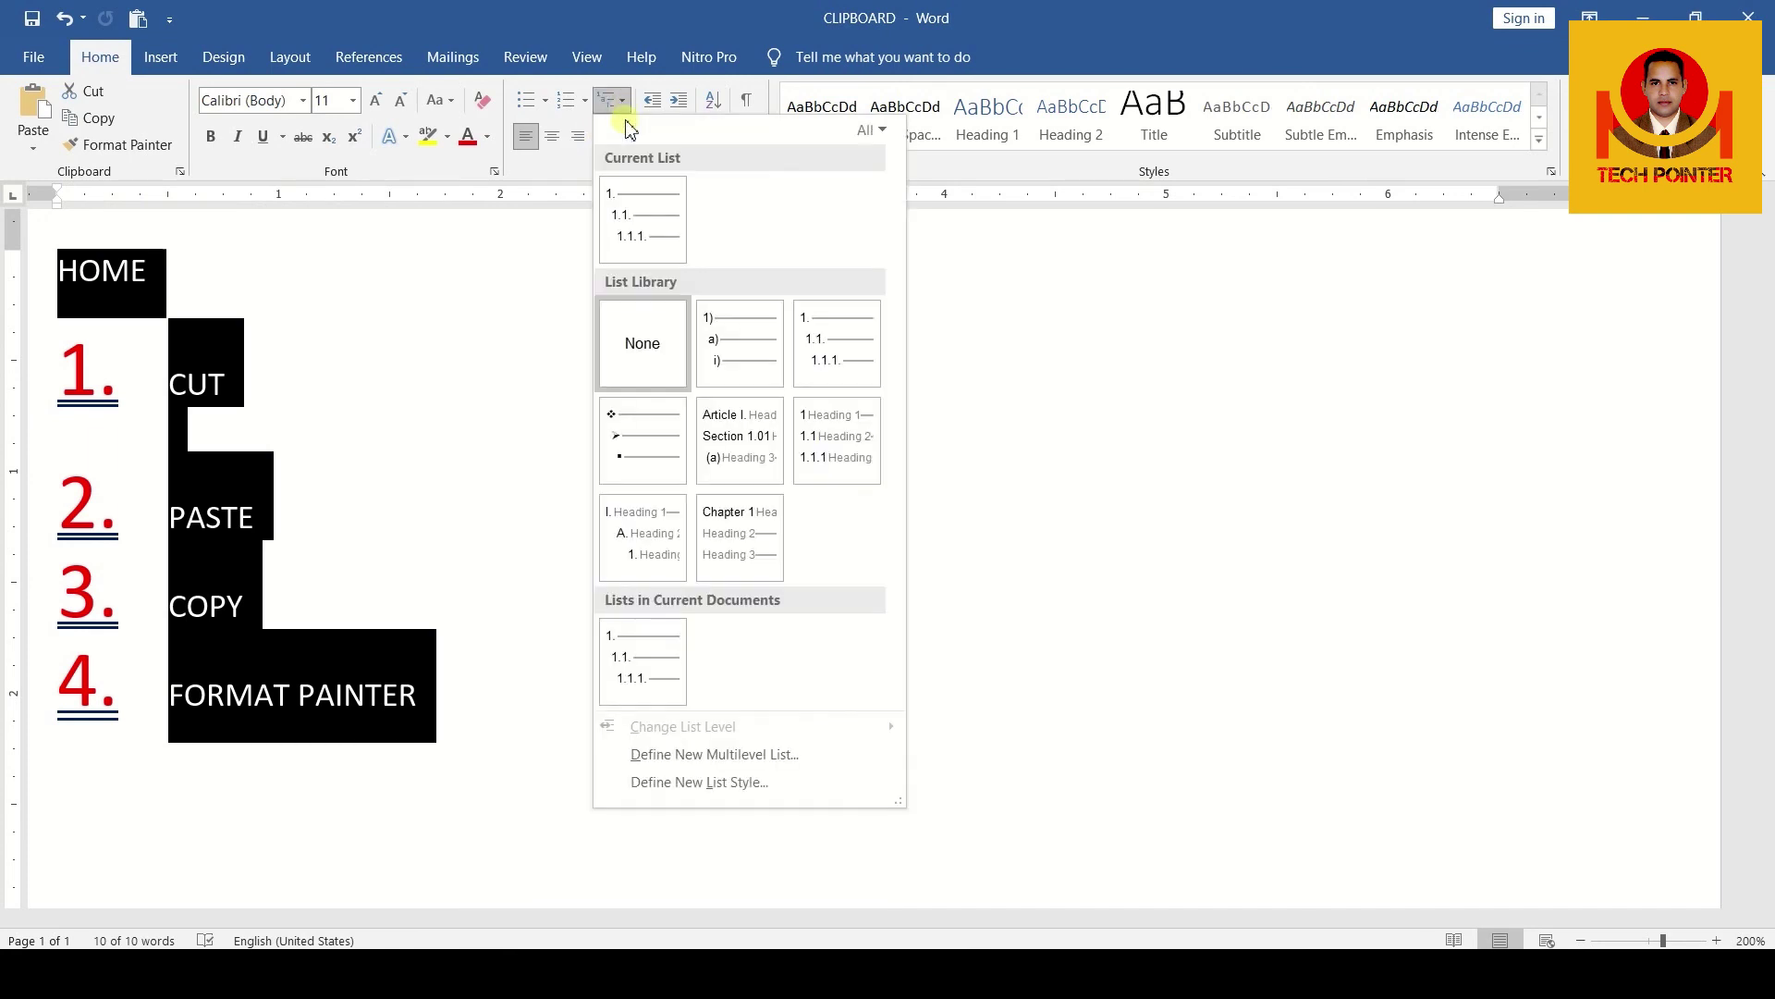
left_click(626, 203)
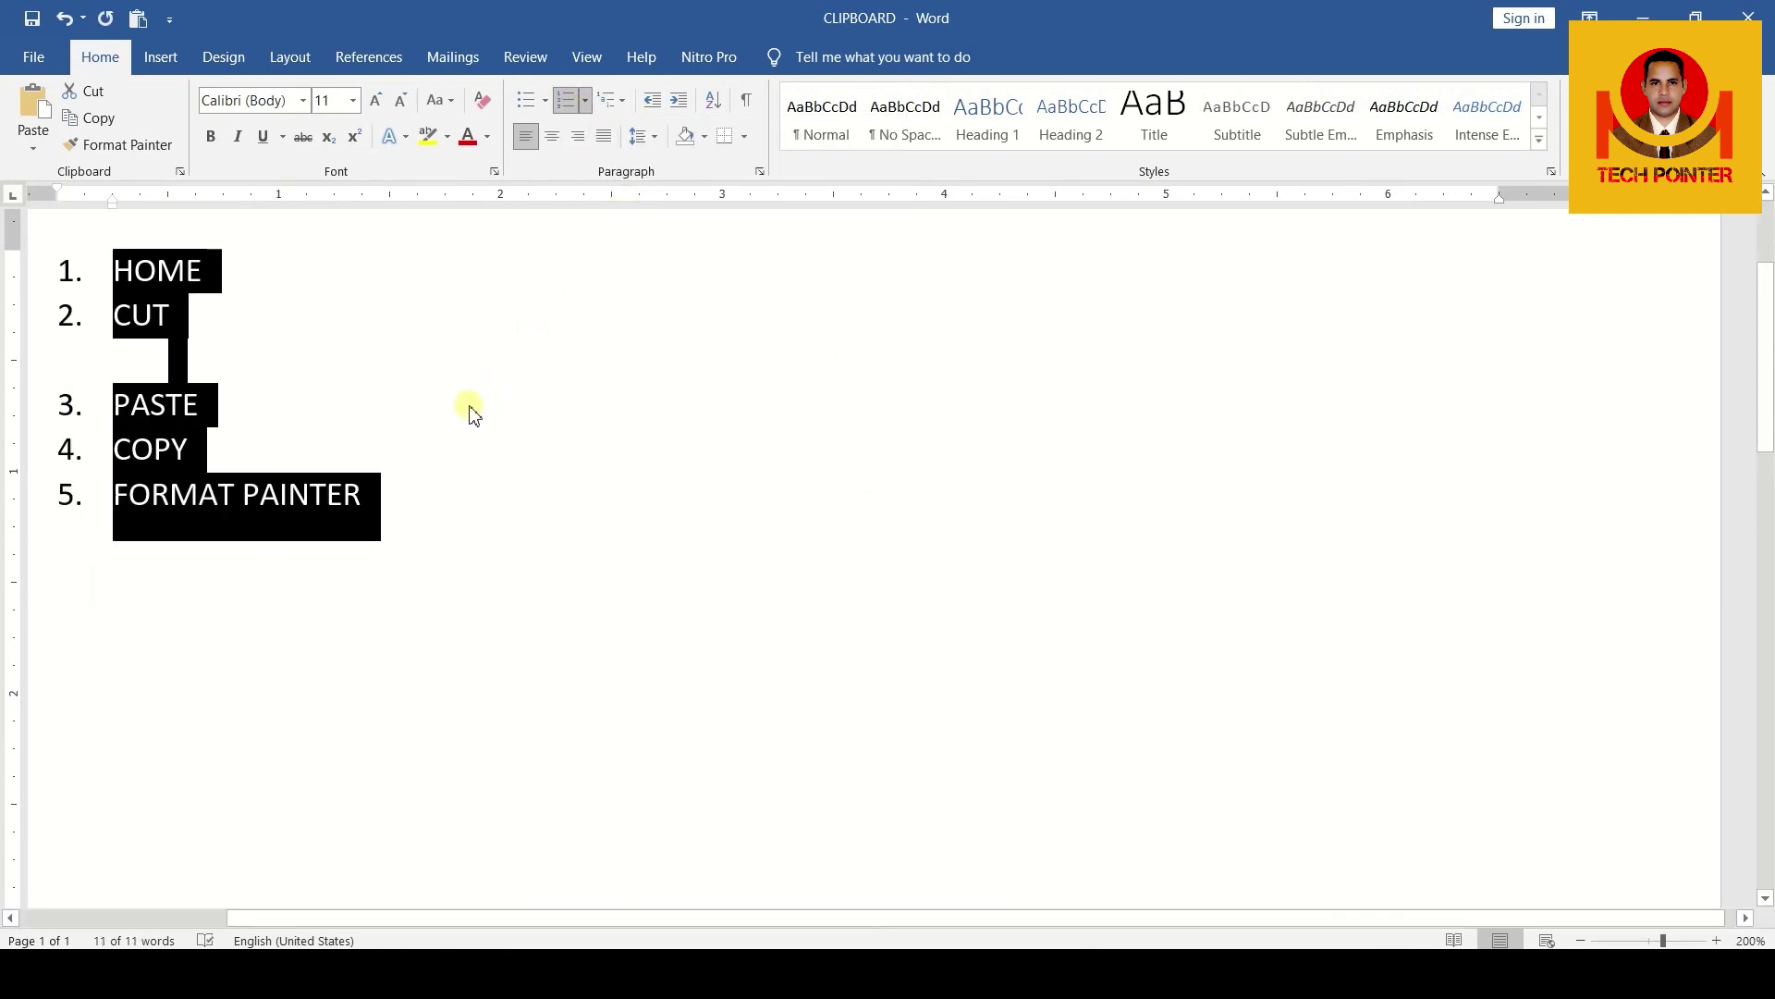
Insert two new items after HOME, demote the first to level 1.1. and enter DSSJK as its text
left_click(200, 269)
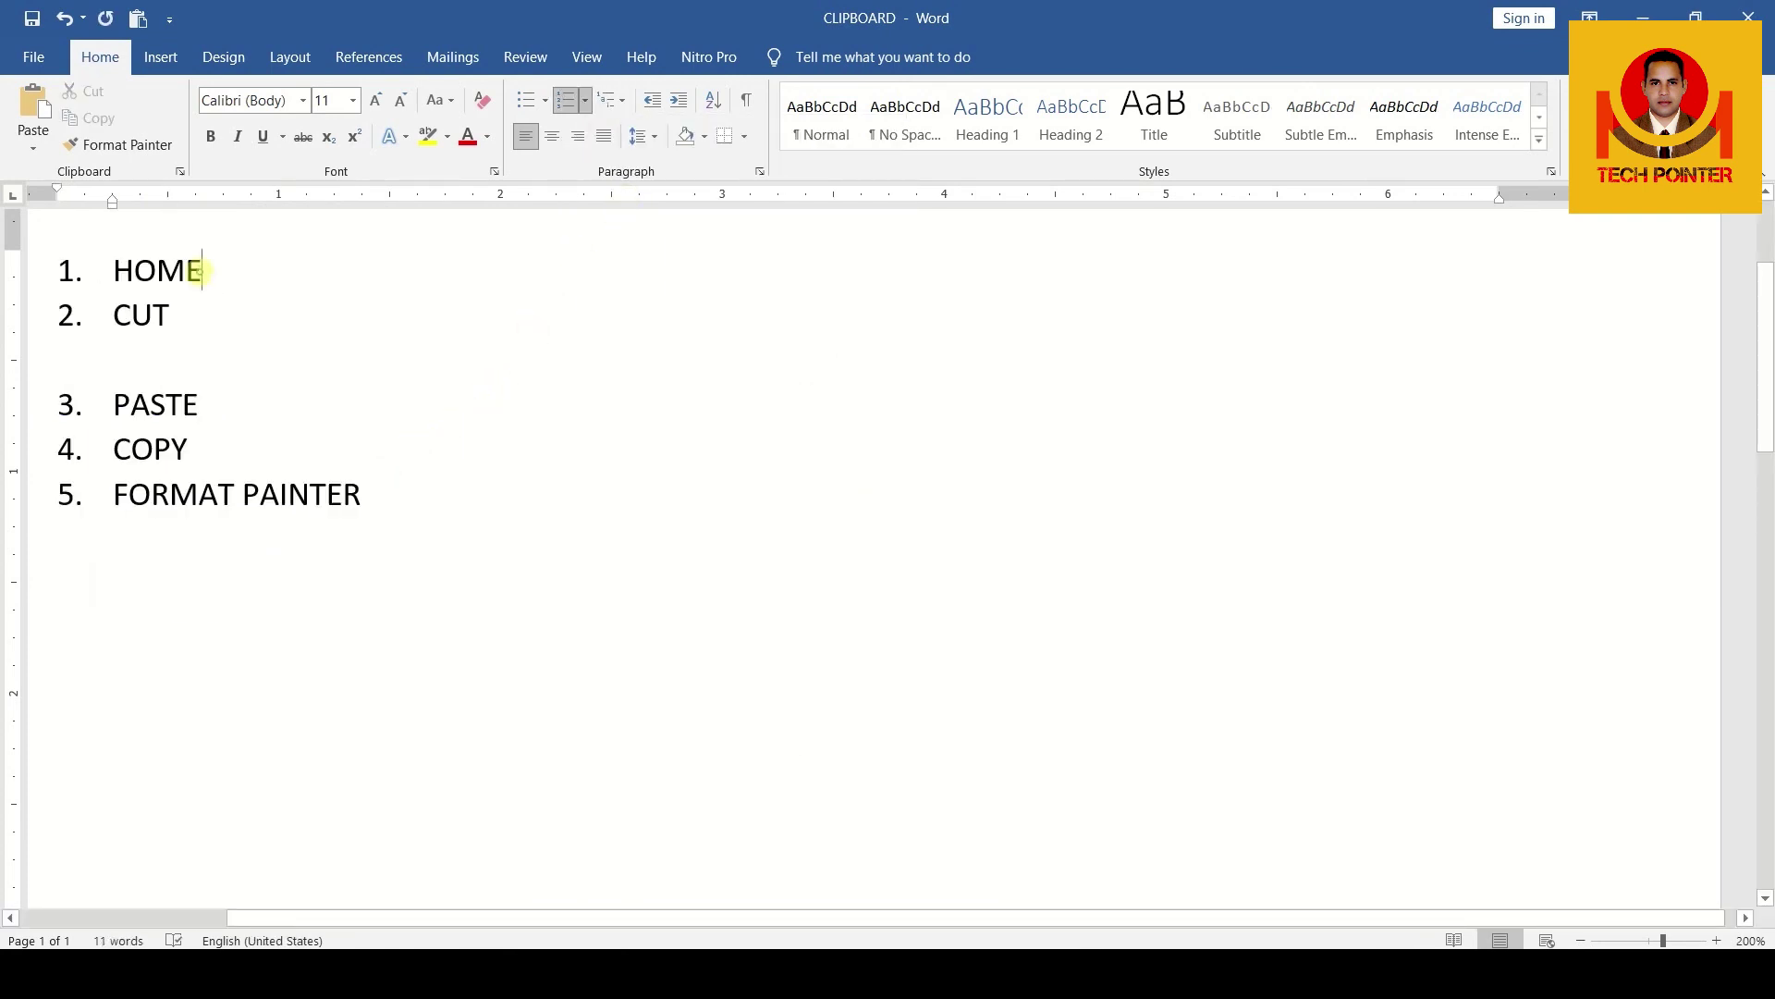
key("Return")
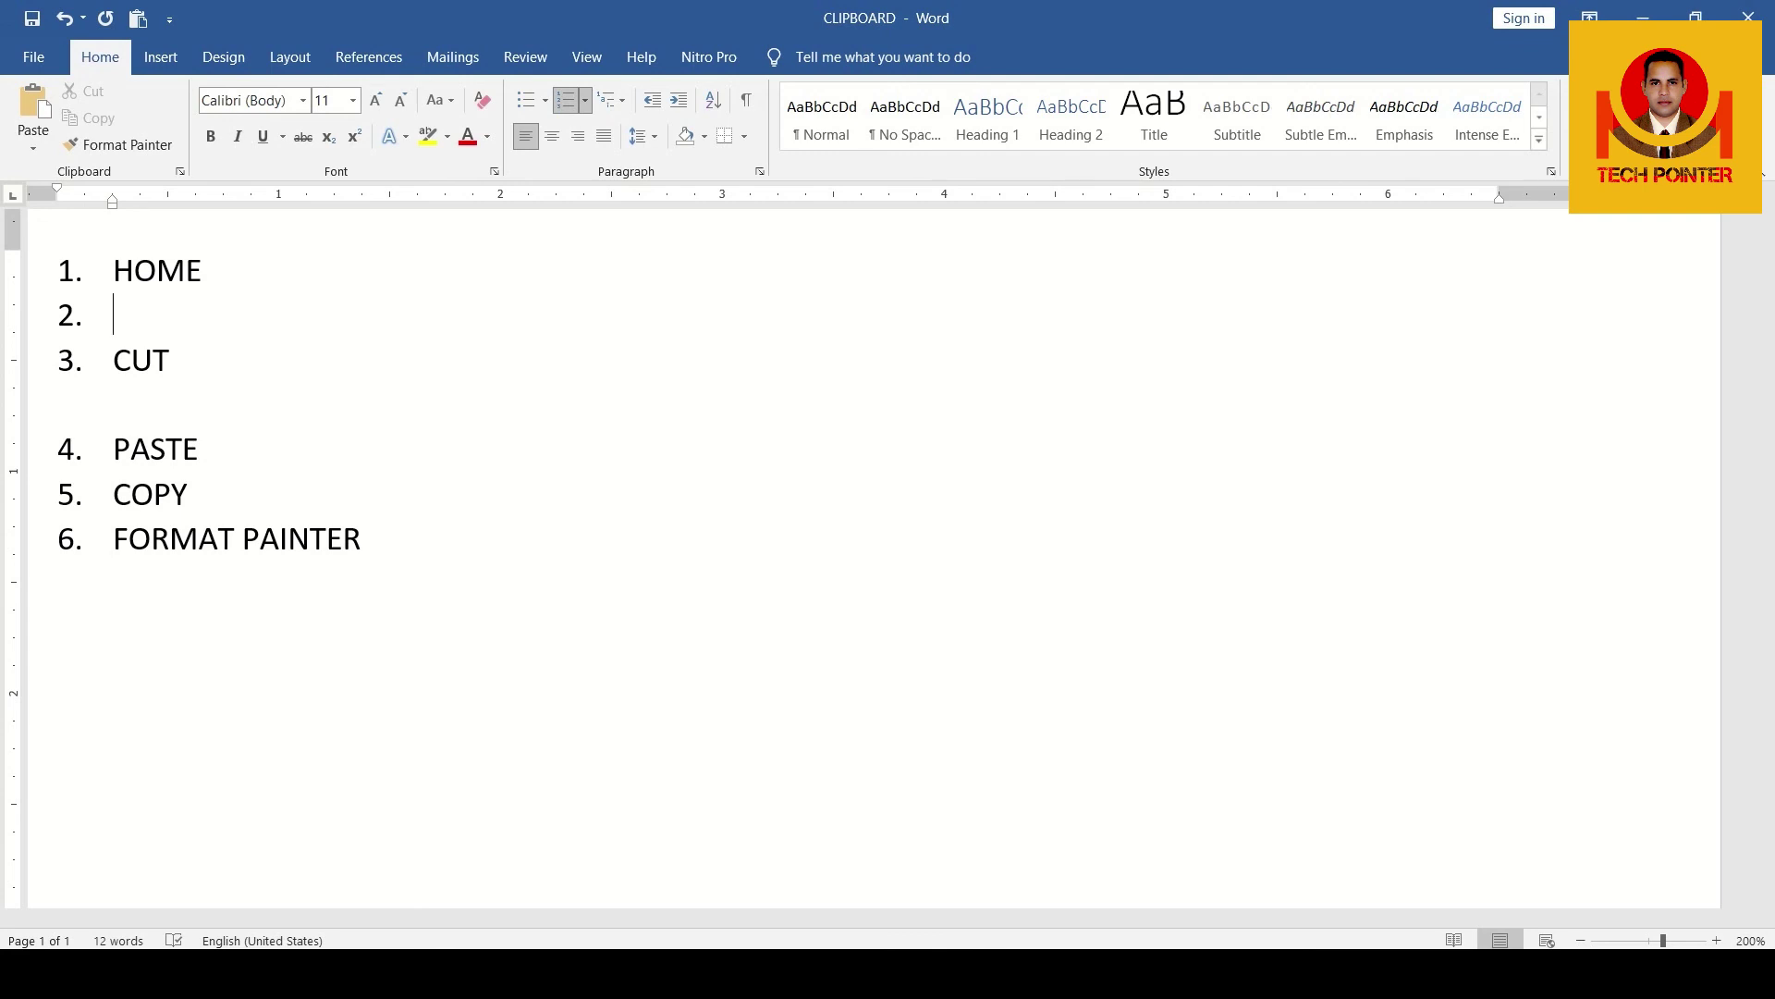
left_click(215, 269)
key("Return")
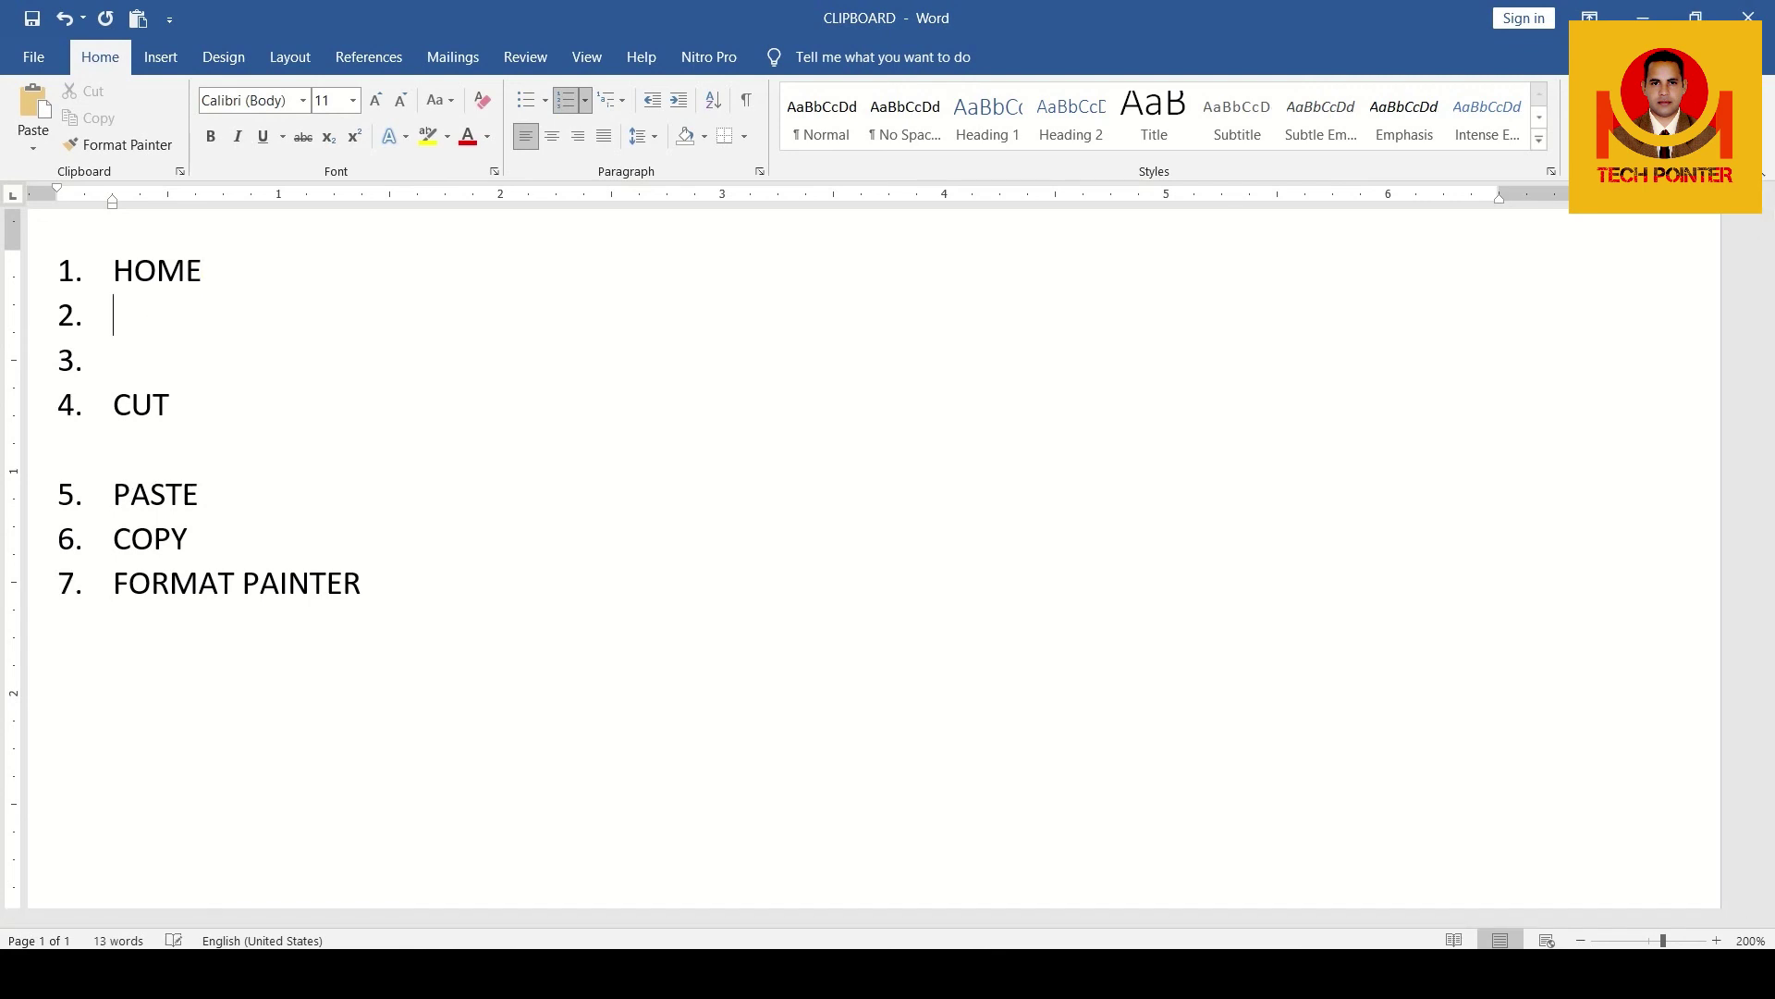
key("Tab")
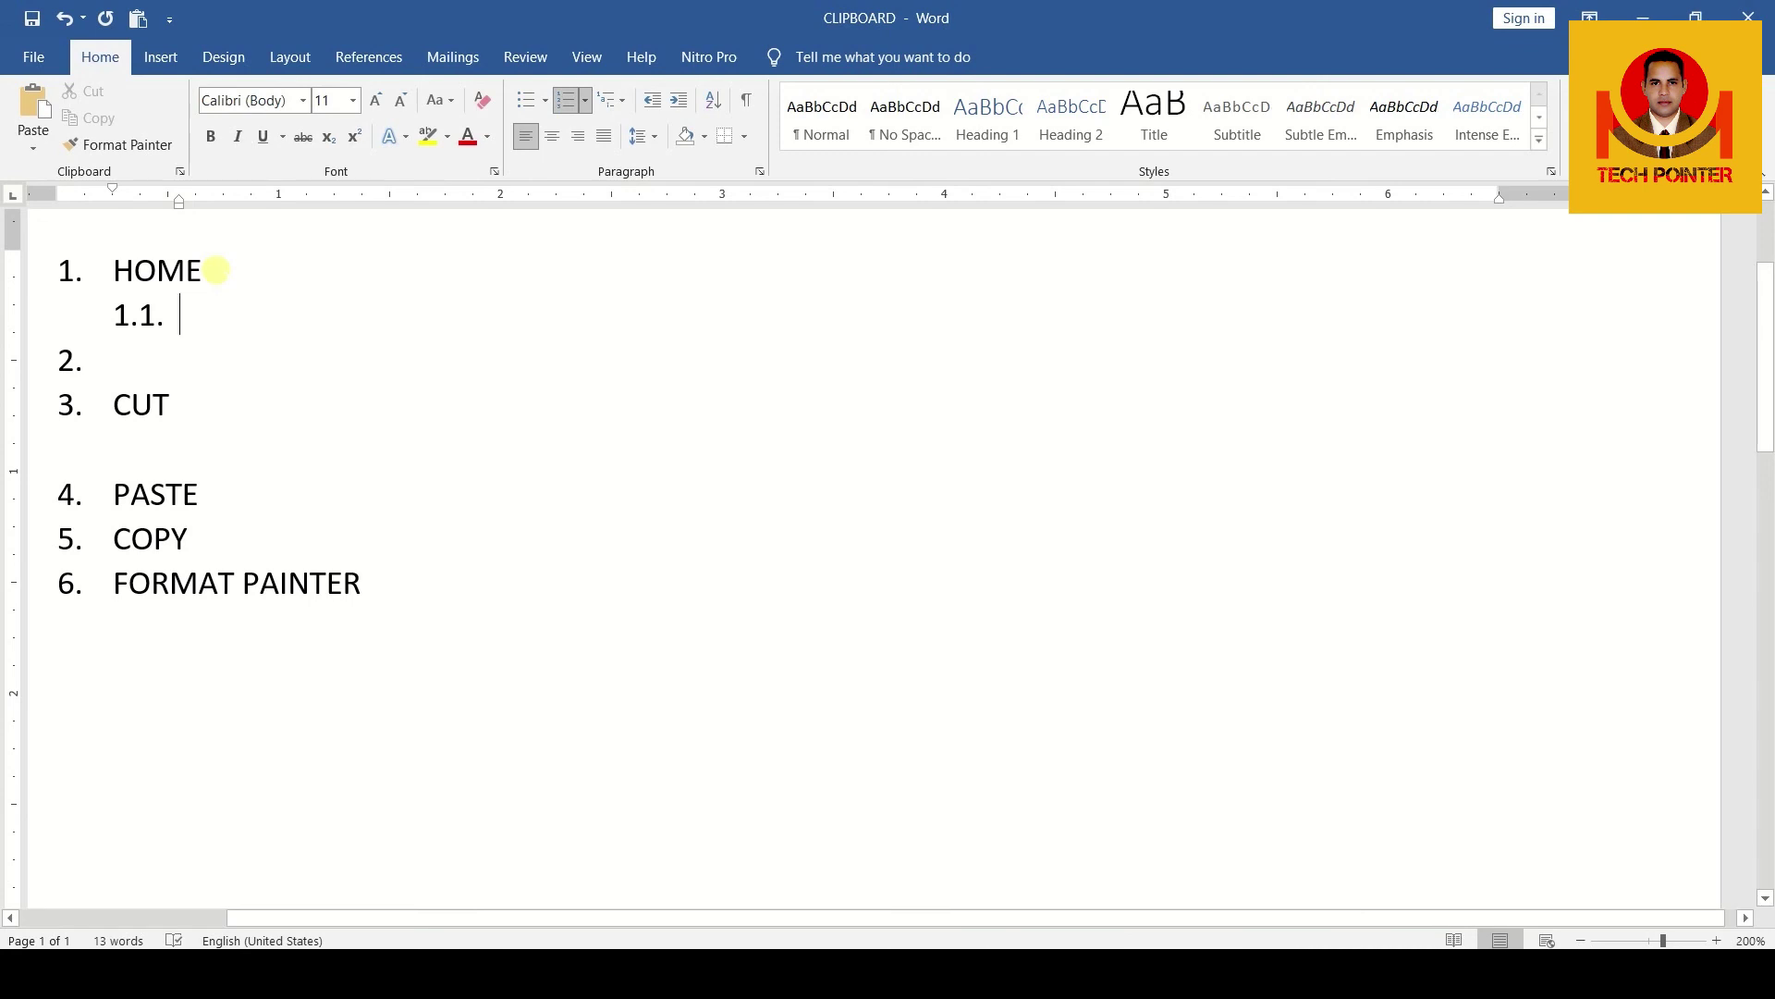
type("DSSJK")
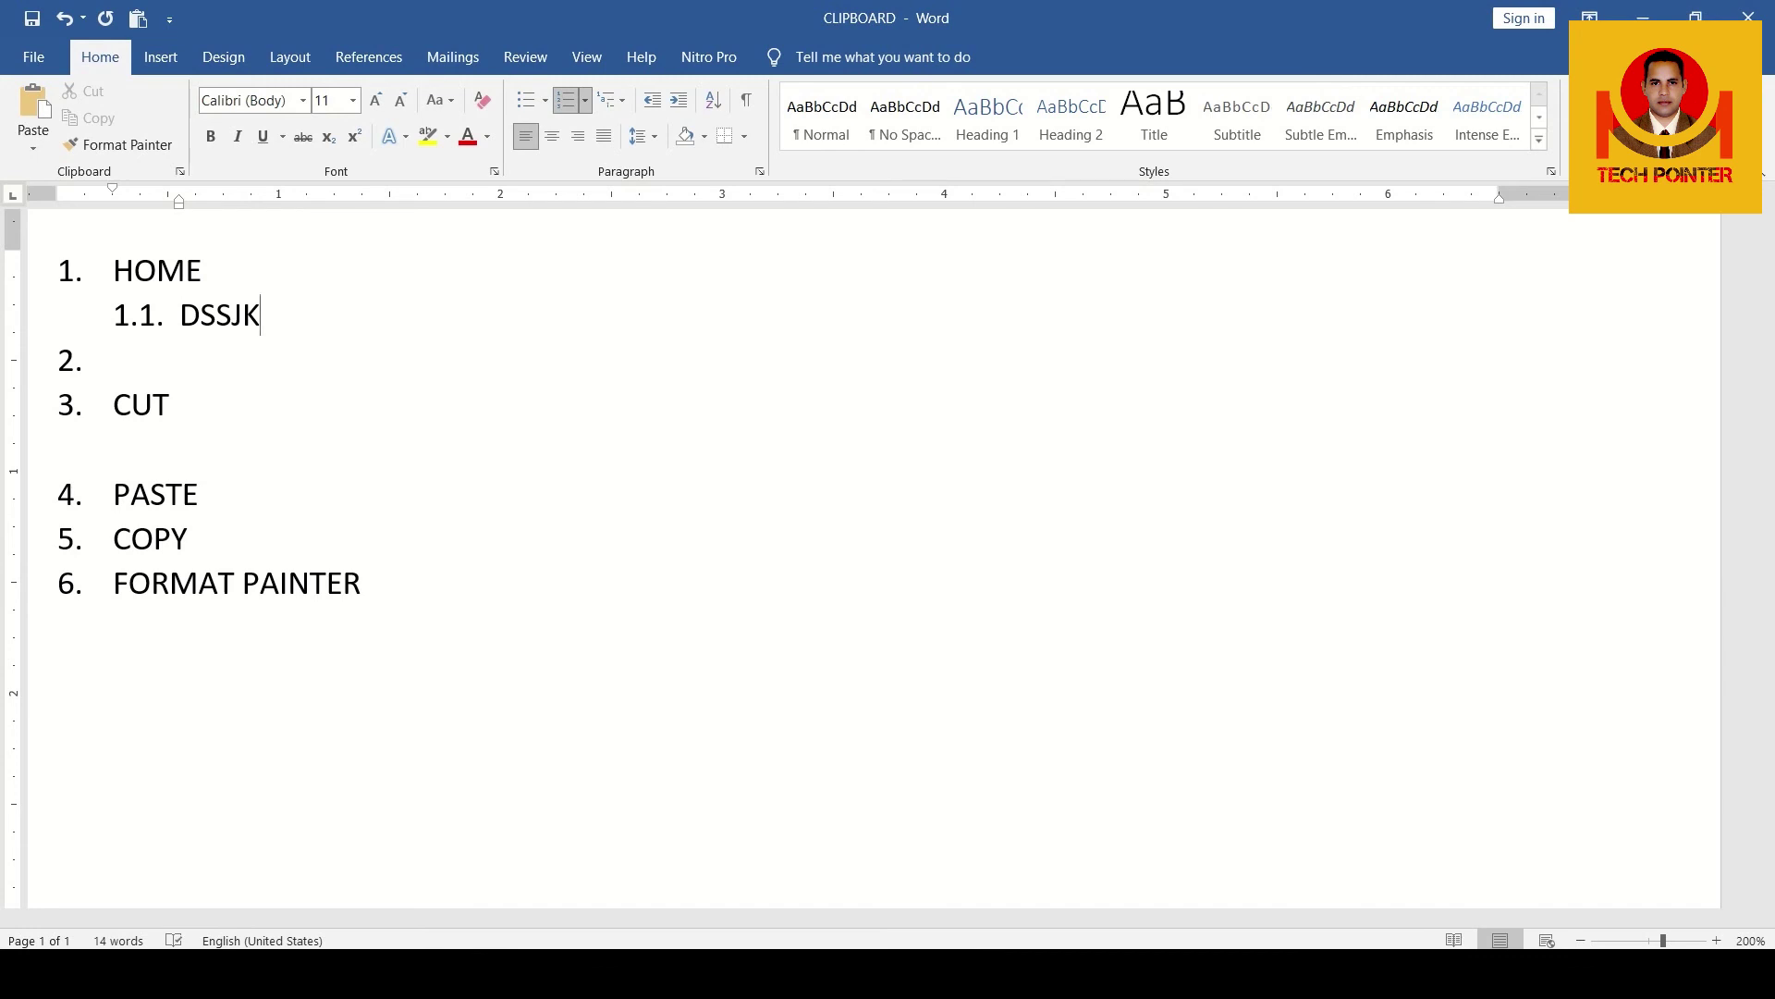
Add sub-items 1.2. to 1.7. under HOME reading DFHJKSD, DFHJHF, DFHKJ, DDFFHJK, SDFGI and DFHKJ
key("Return")
type("DFHJKSD")
key("Return")
type("DFHJHF")
key("Return")
type("DFHKJ")
key("Return")
type("DDFFHJK")
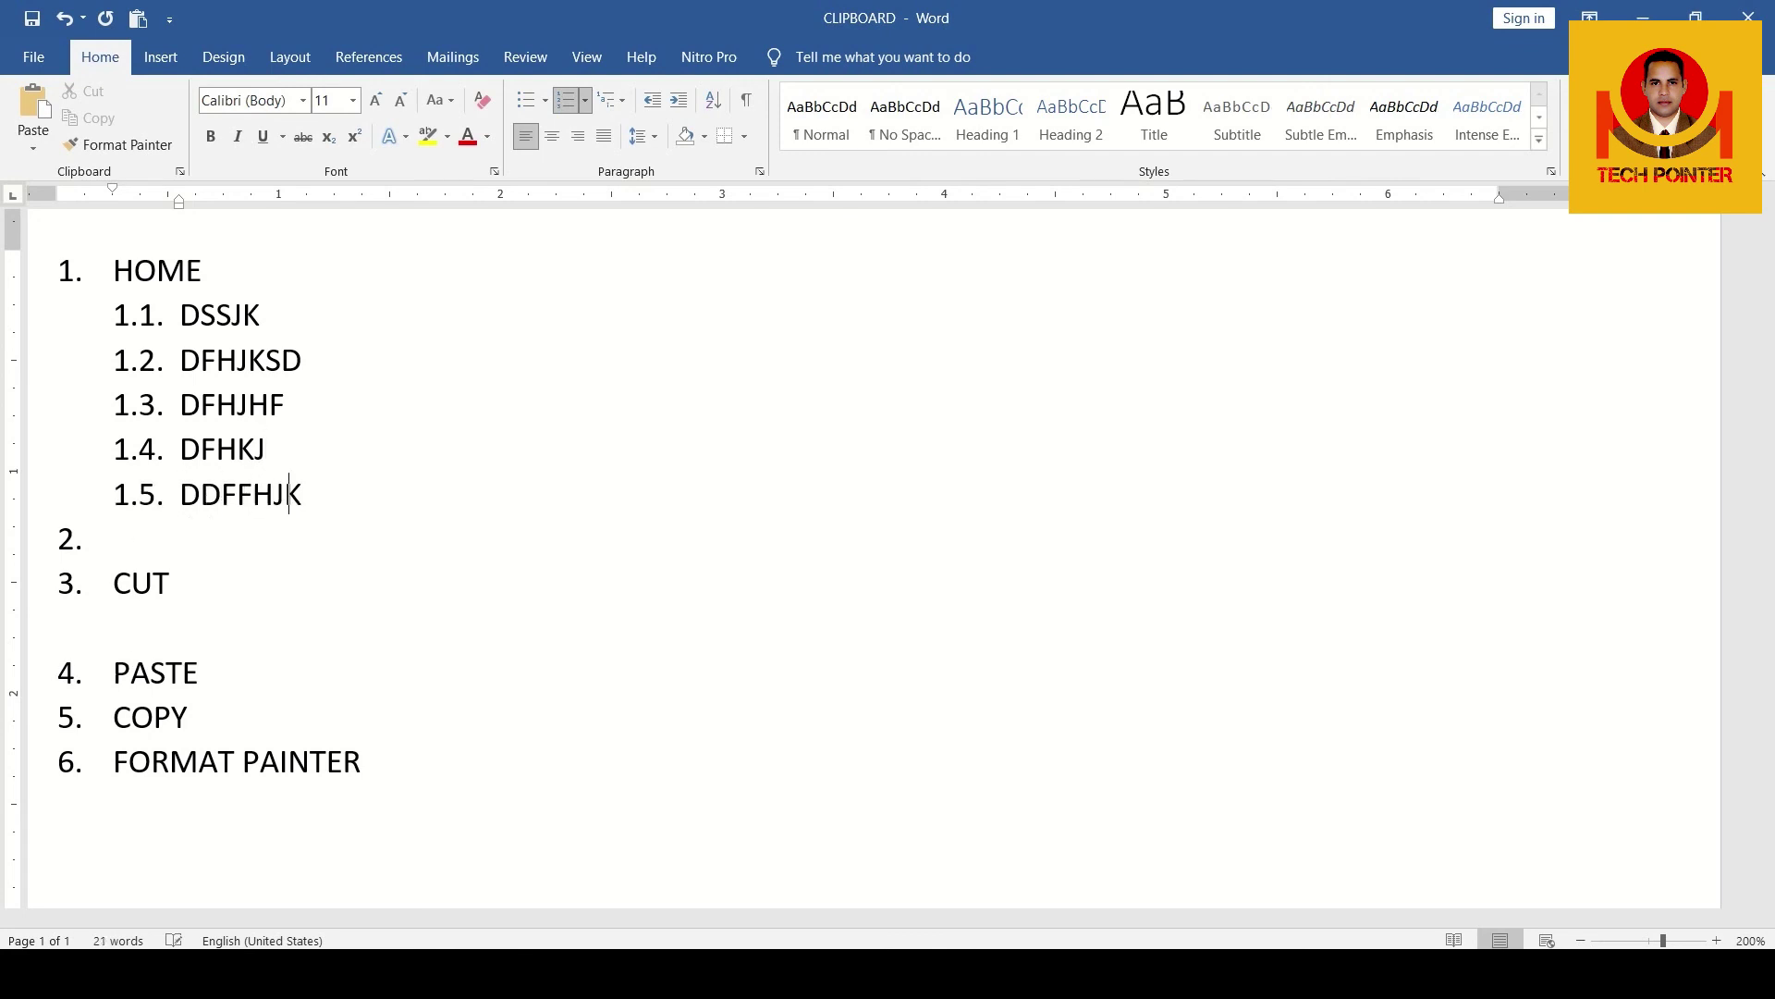
key("Return")
type("SDFGI")
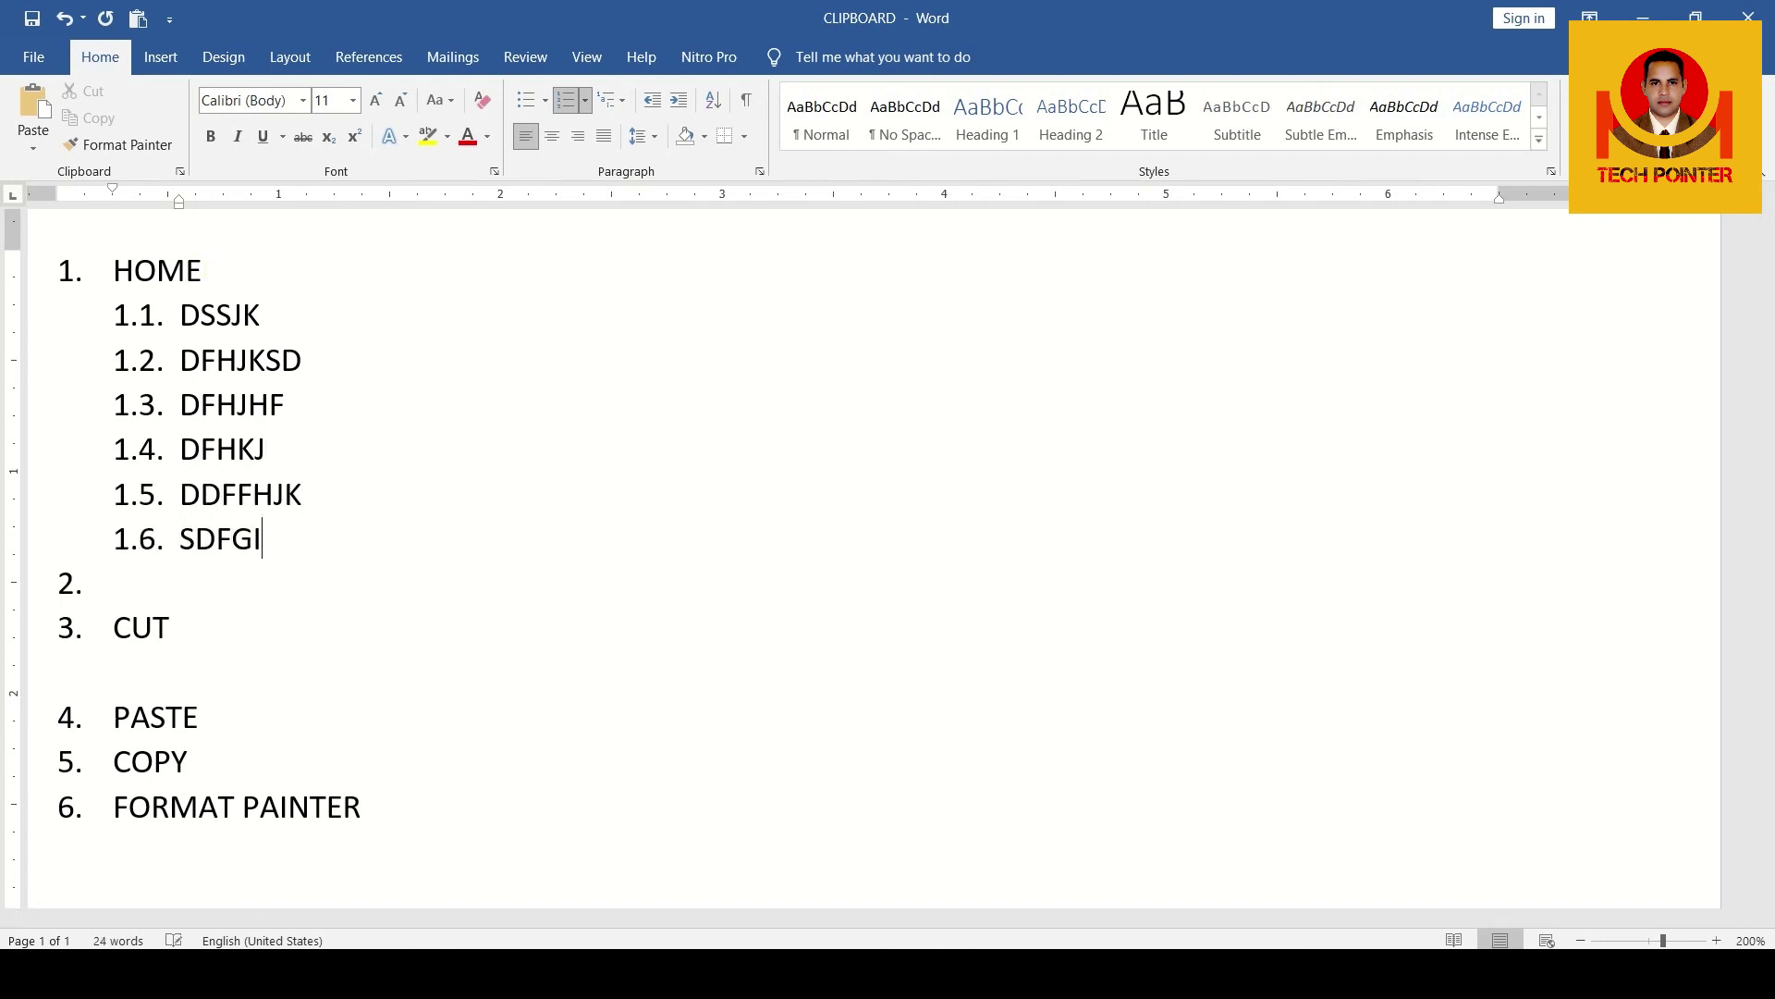
key("Return")
type("DFHKJ")
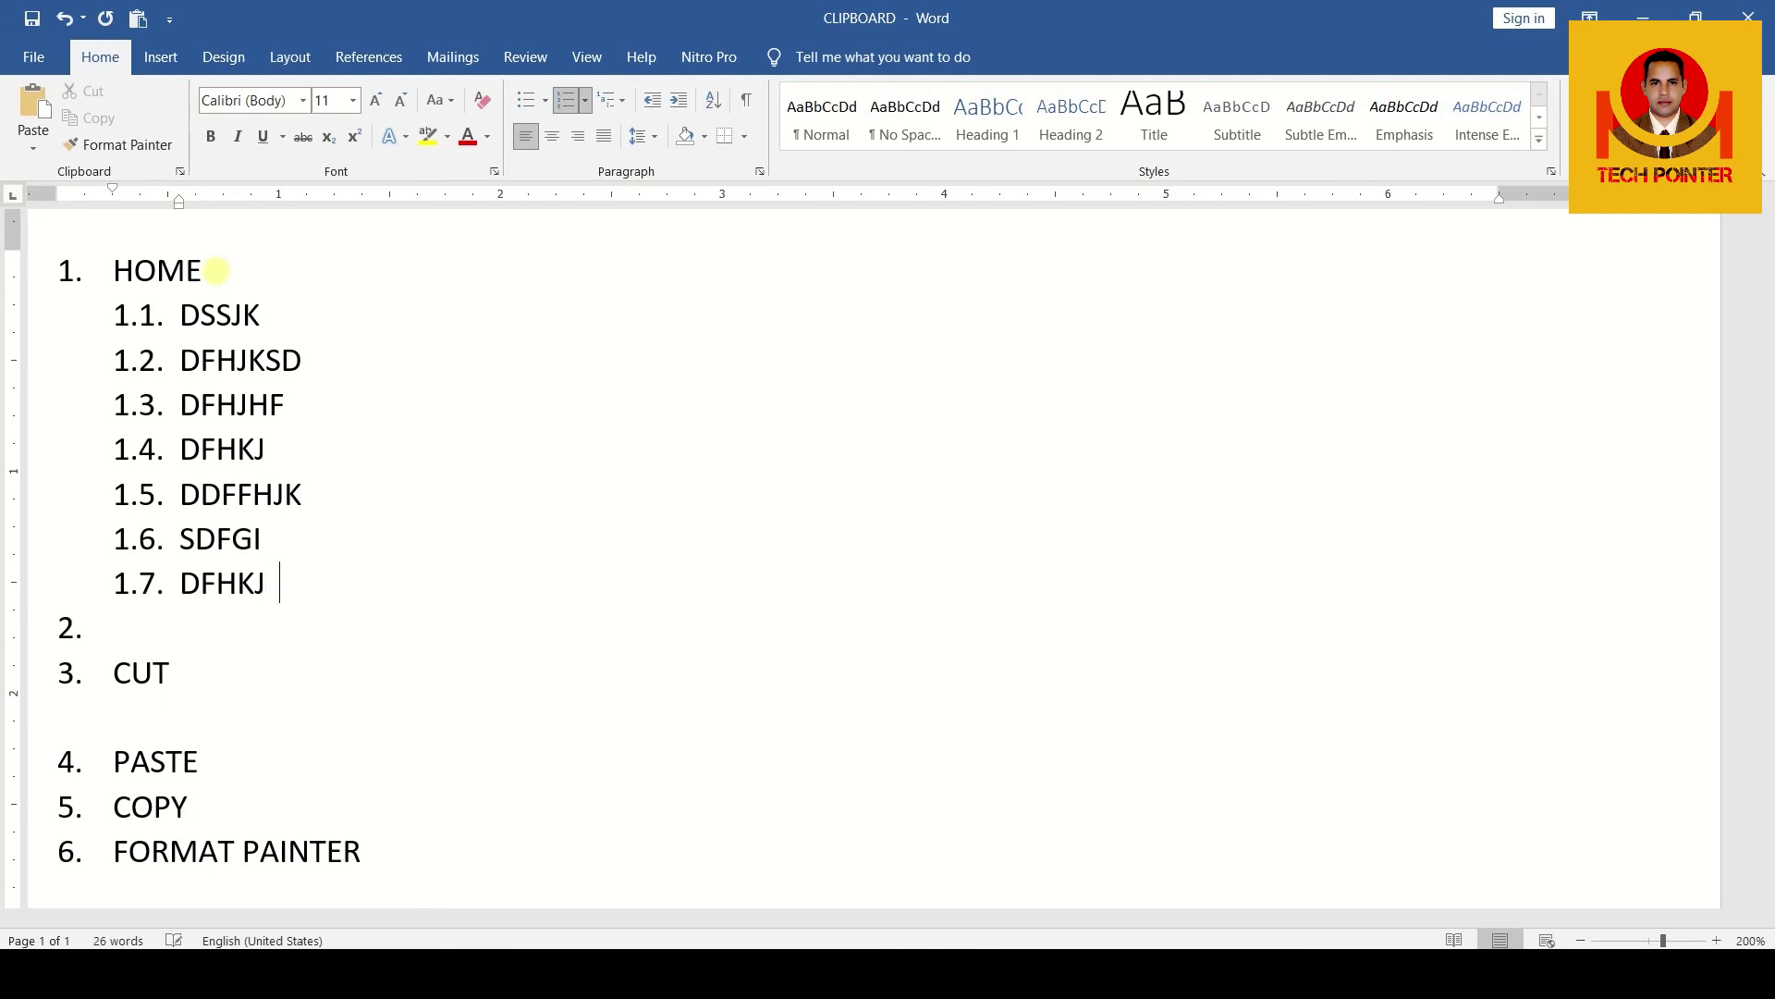
Start a new line after sub-item 1.7., remove its number and reduce its left indent to 0.25"
key("Return")
scroll(216, 270, "up", 2)
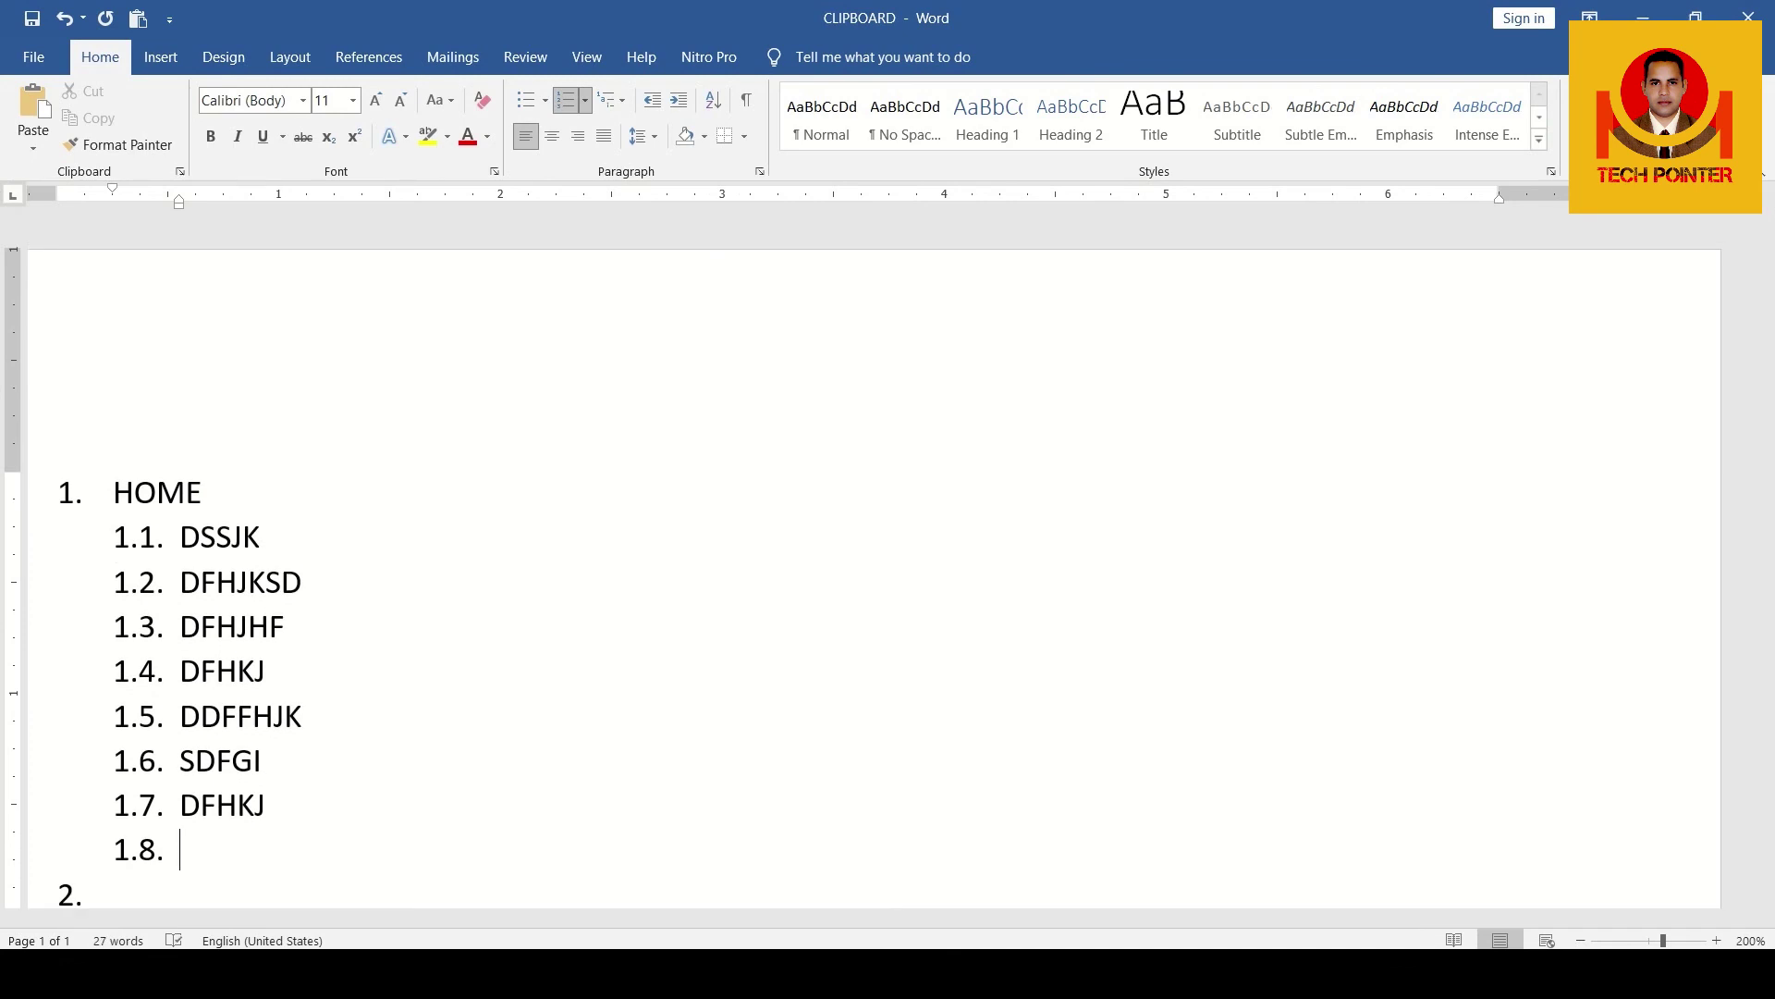
key("BackSpace")
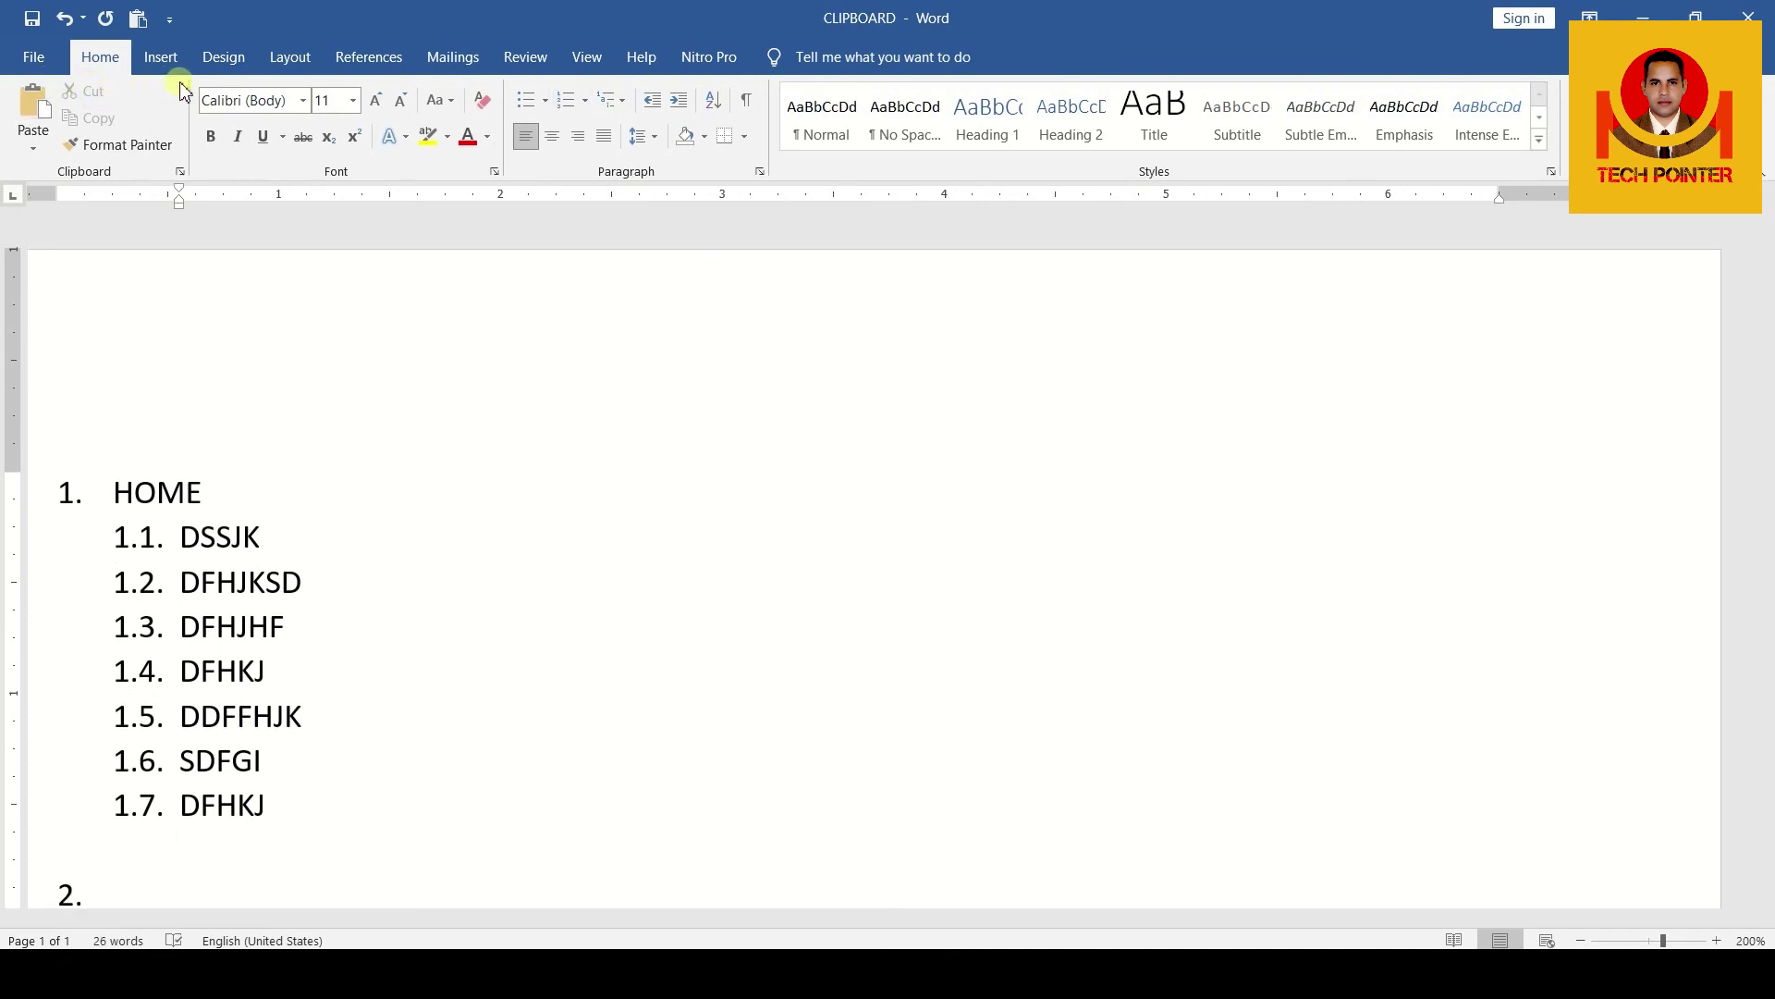
scroll(182, 89, "down", 3)
scroll(269, 524, "down", 4)
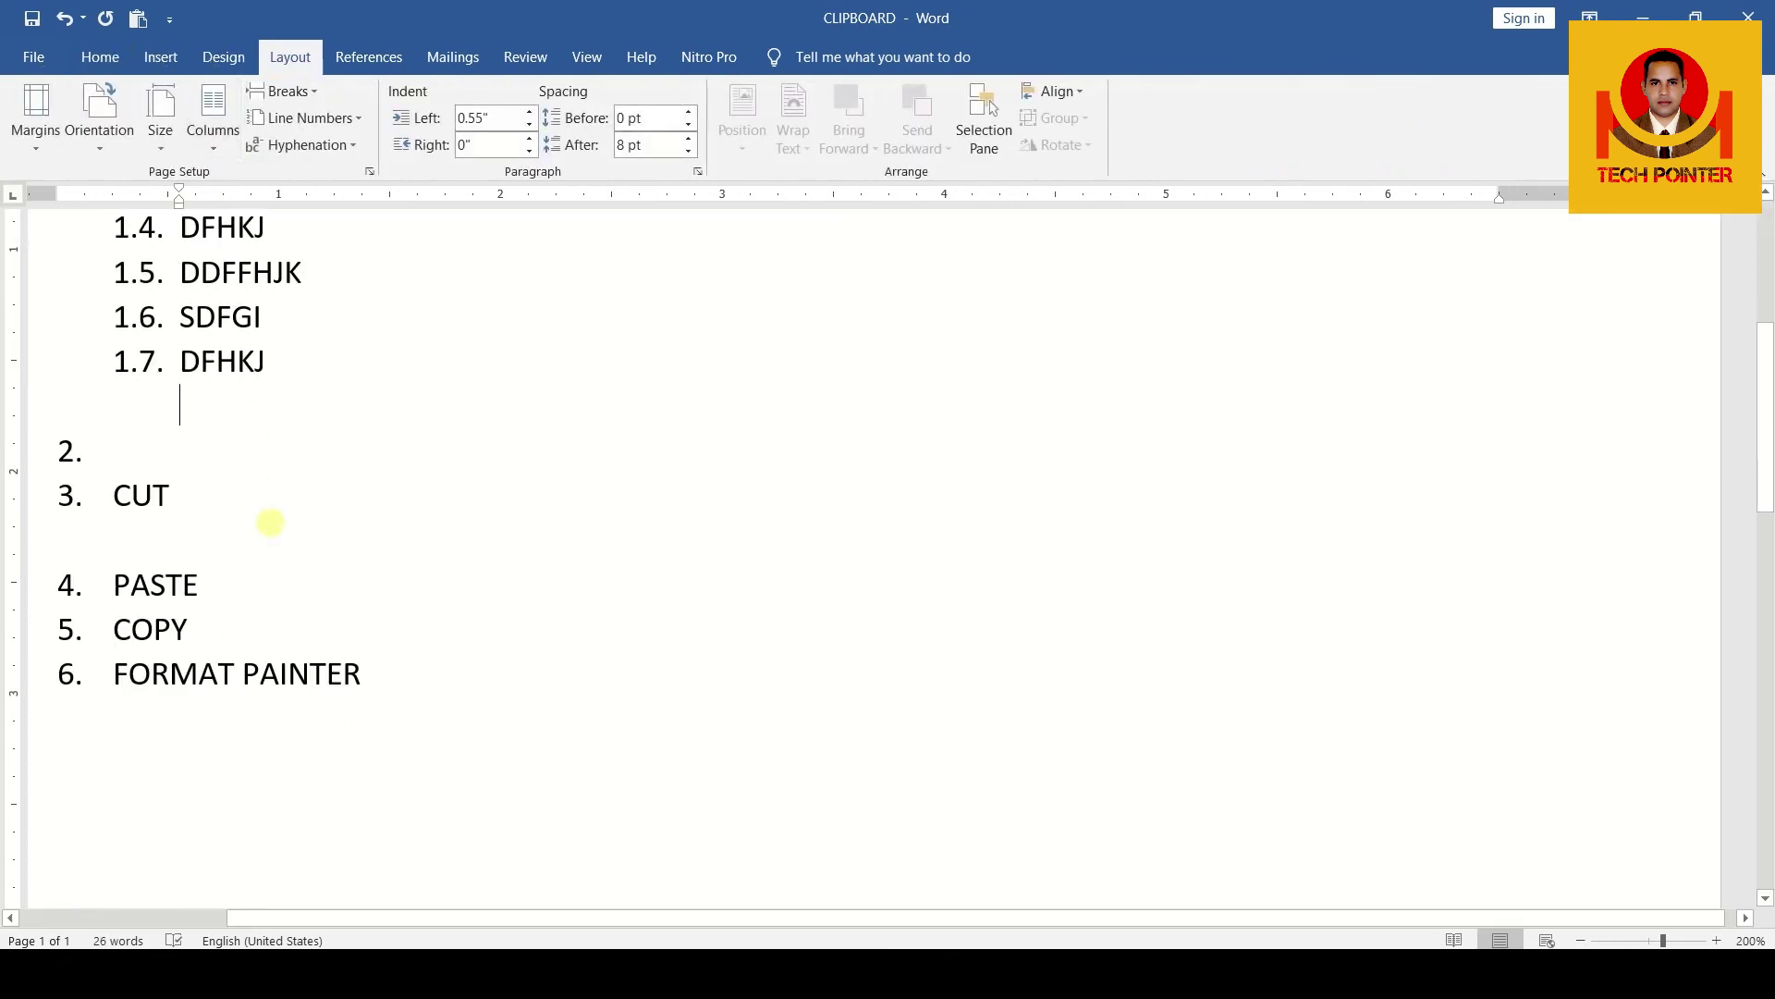
key("BackSpace")
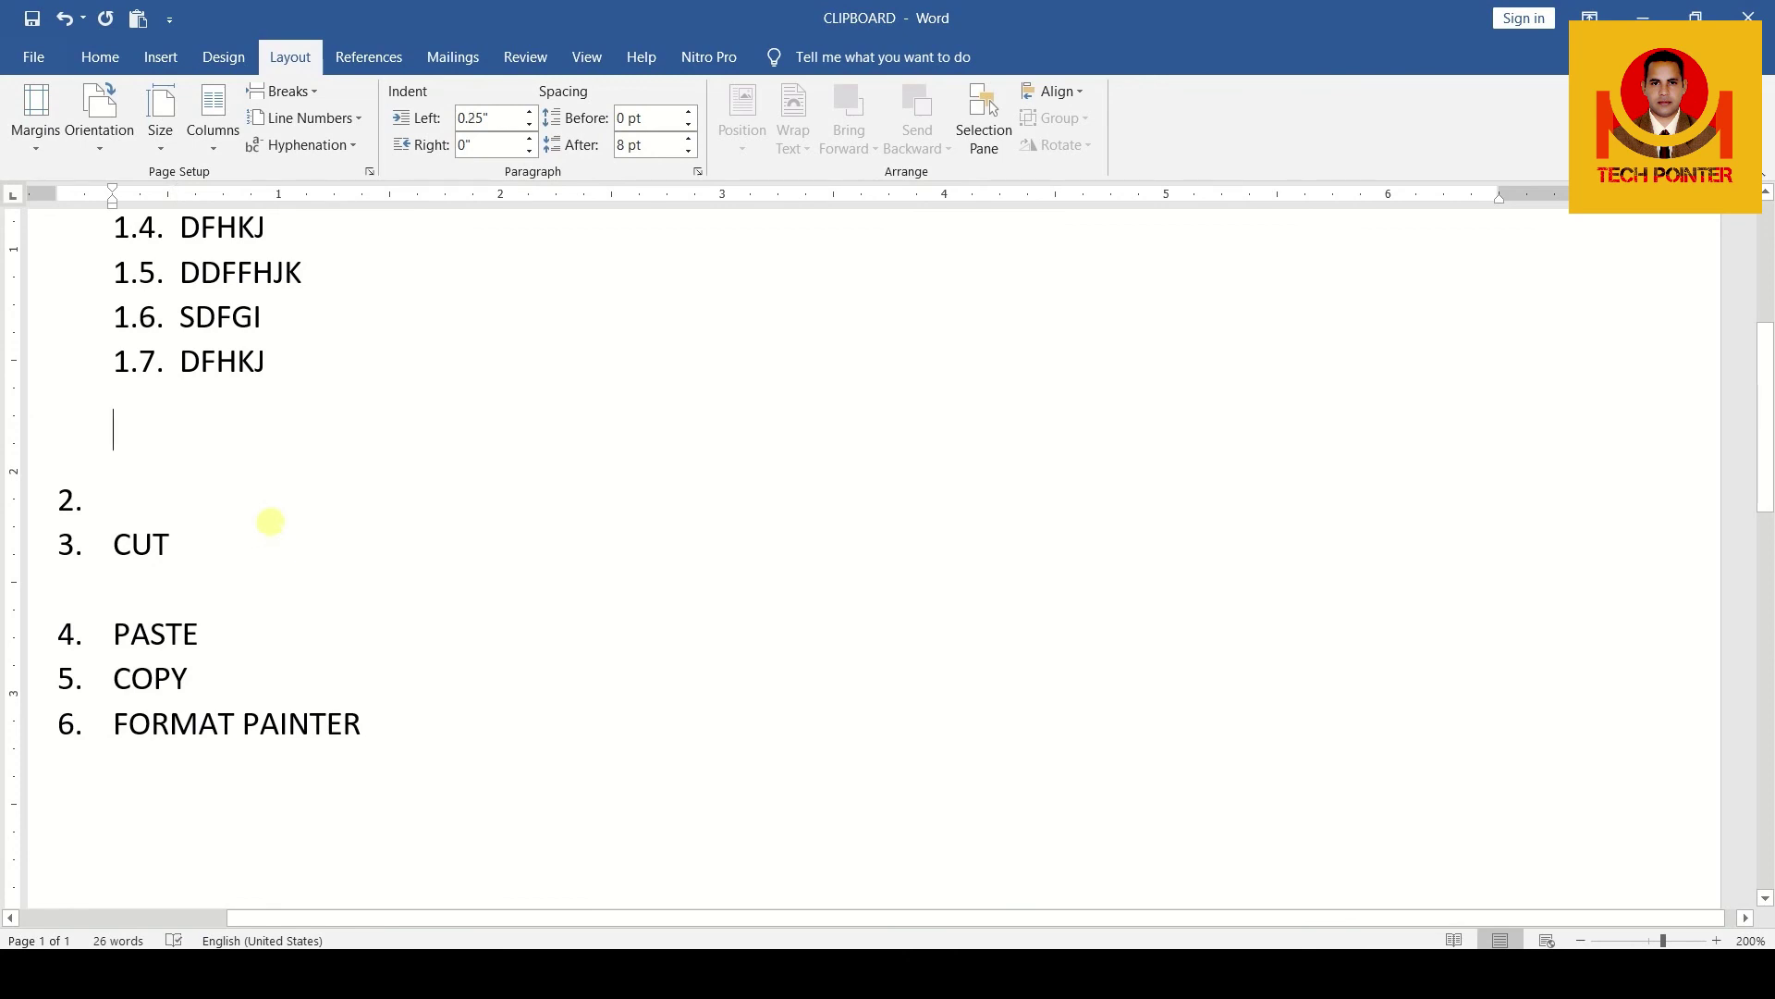
scroll(269, 525, "up", 2)
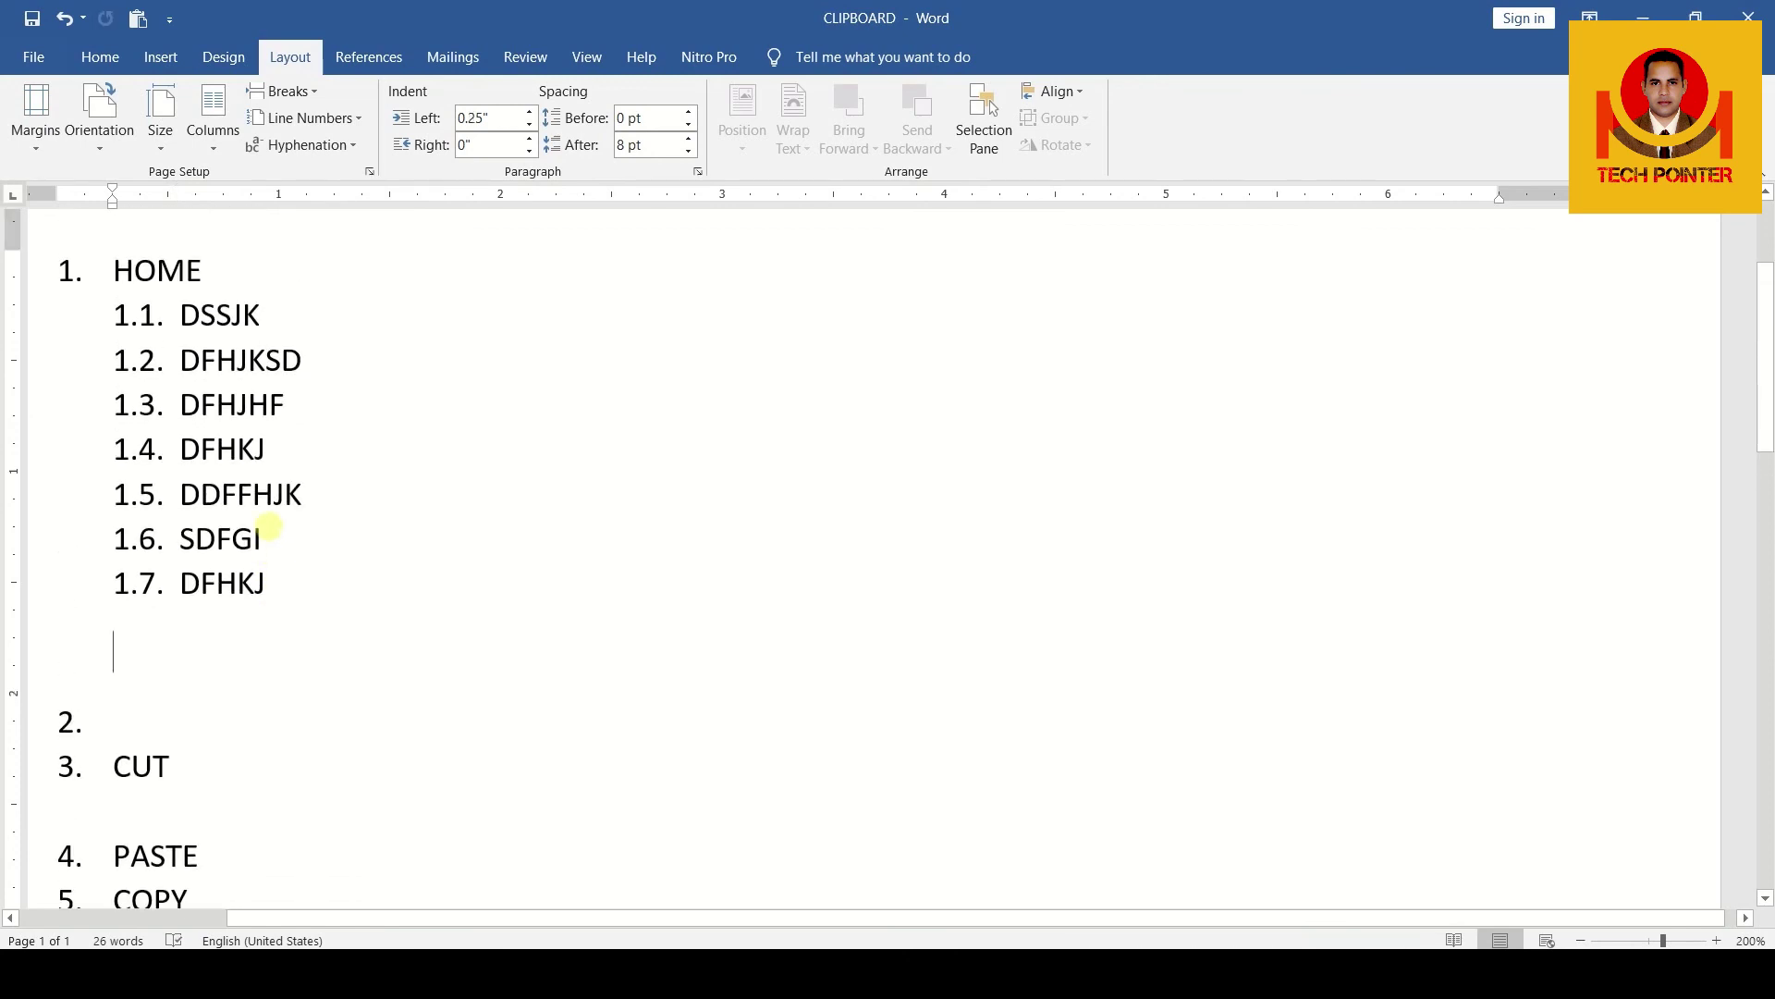
scroll(269, 526, "up", 2)
scroll(287, 174, "up", 2)
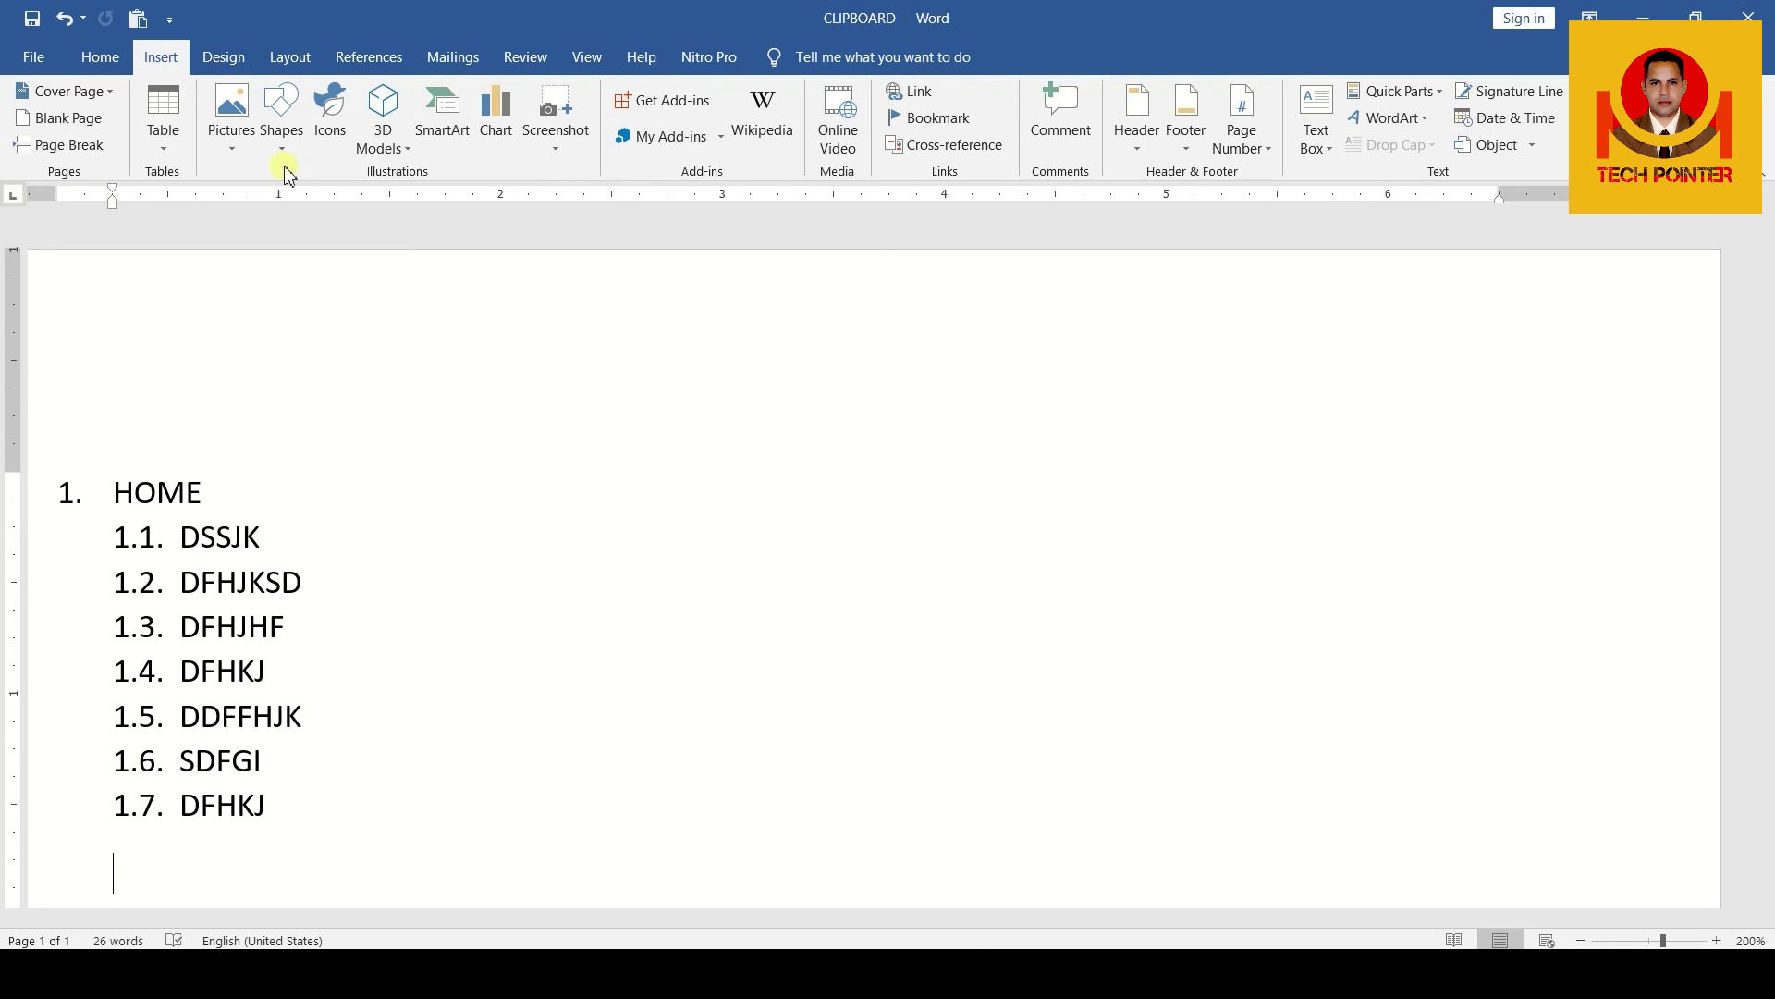